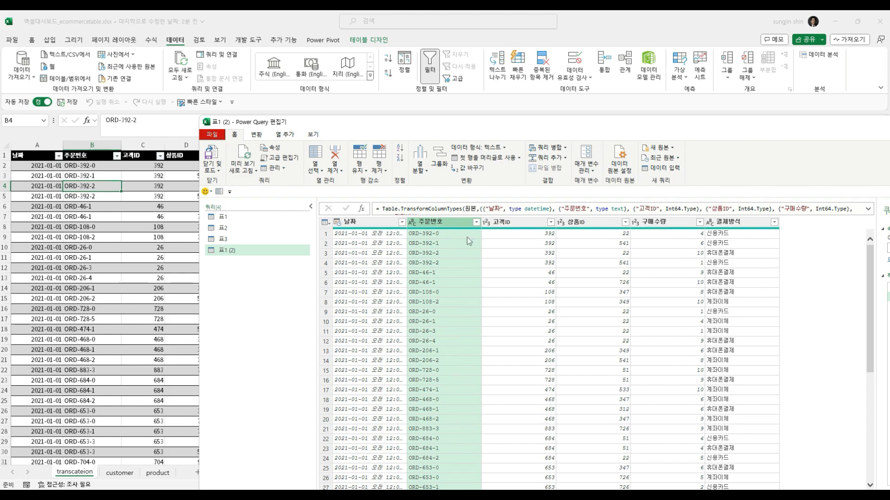
pyautogui.hotkey('ctrl', '1')
pyautogui.click(453, 282)
pyautogui.moveTo(399, 247)
pyautogui.mouseDown()
pyautogui.moveTo(384, 240)
pyautogui.moveTo(428, 248)
pyautogui.mouseUp()
pyautogui.moveTo(409, 159); pyautogui.dragTo(410, 200)
pyautogui.moveTo(382, 166); pyautogui.dragTo(388, 216)
pyautogui.moveTo(501, 190); pyautogui.dragTo(532, 200)
pyautogui.moveTo(519, 160); pyautogui.dragTo(520, 217)
pyautogui.moveTo(561, 202)
pyautogui.mouseDown()
pyautogui.moveTo(581, 202)
pyautogui.moveTo(593, 228)
pyautogui.mouseUp()
pyautogui.moveTo(604, 213)
pyautogui.mouseDown()
pyautogui.moveTo(618, 230)
pyautogui.moveTo(608, 253)
pyautogui.mouseUp()
pyautogui.moveTo(618, 215); pyautogui.dragTo(647, 251)
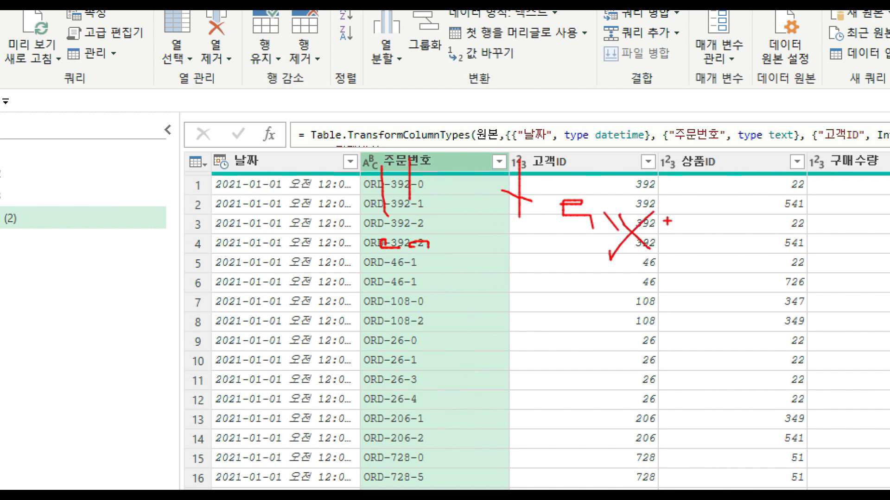
pyautogui.moveTo(678, 187); pyautogui.dragTo(679, 232)
pyautogui.moveTo(678, 218); pyautogui.dragTo(699, 240)
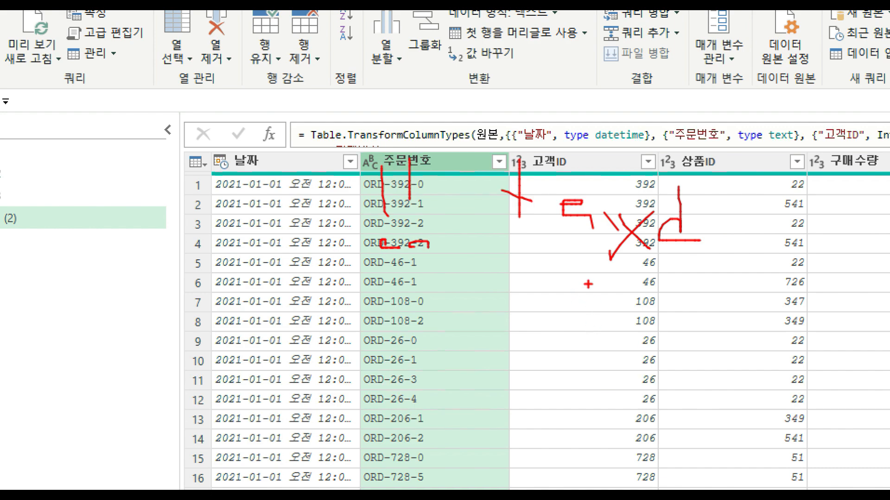
pyautogui.press('Escape')
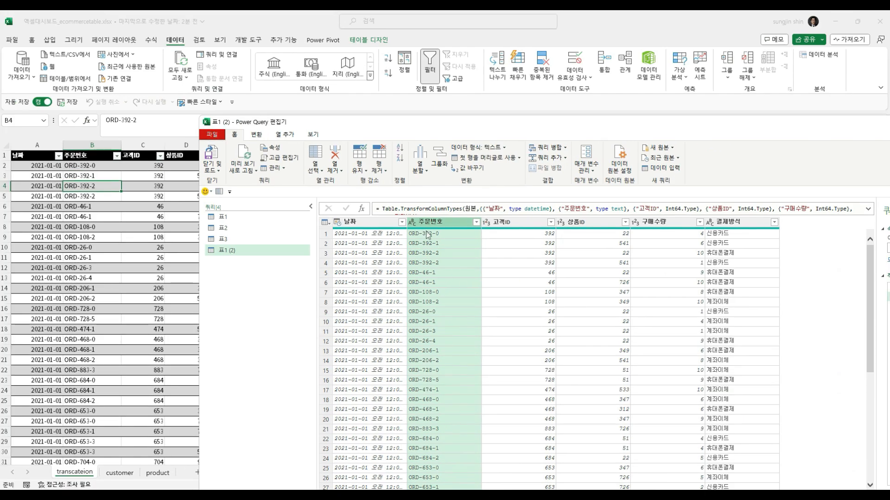
# - Split the 주문번호 column by the custom delimiter "-" at each occurrence of the delimiter
pyautogui.click(426, 171)
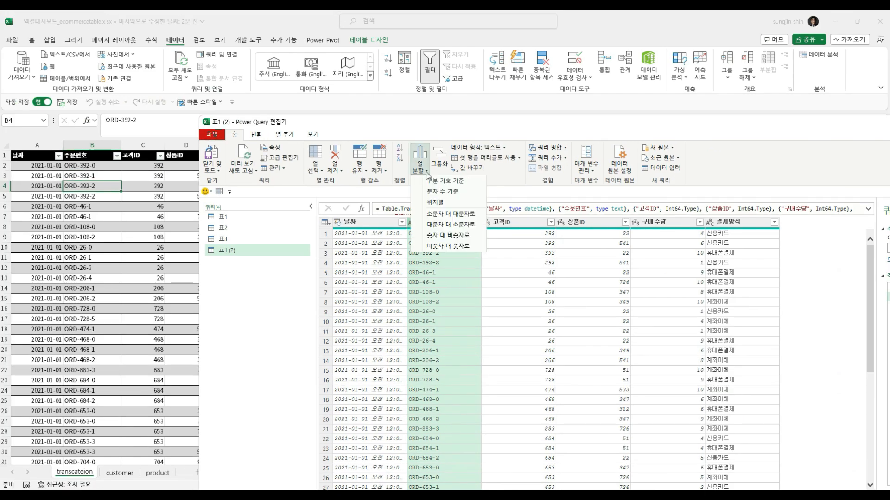
pyautogui.click(443, 185)
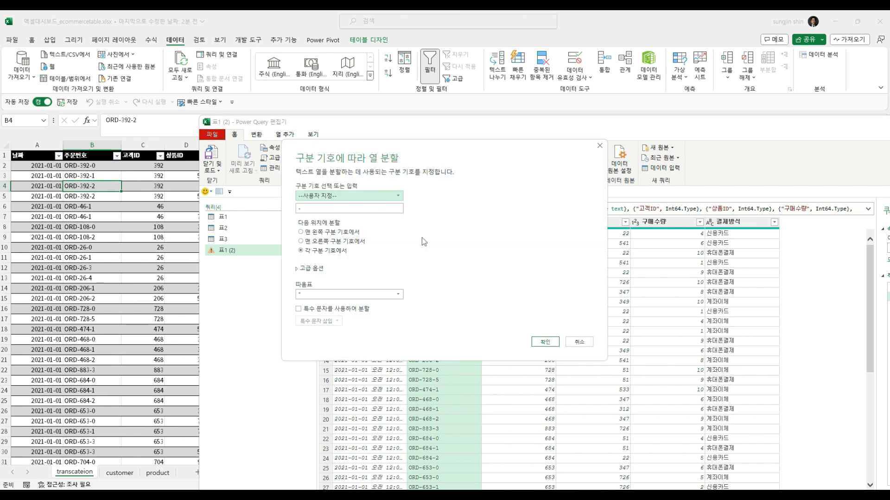
pyautogui.moveTo(361, 154); pyautogui.dragTo(471, 220)
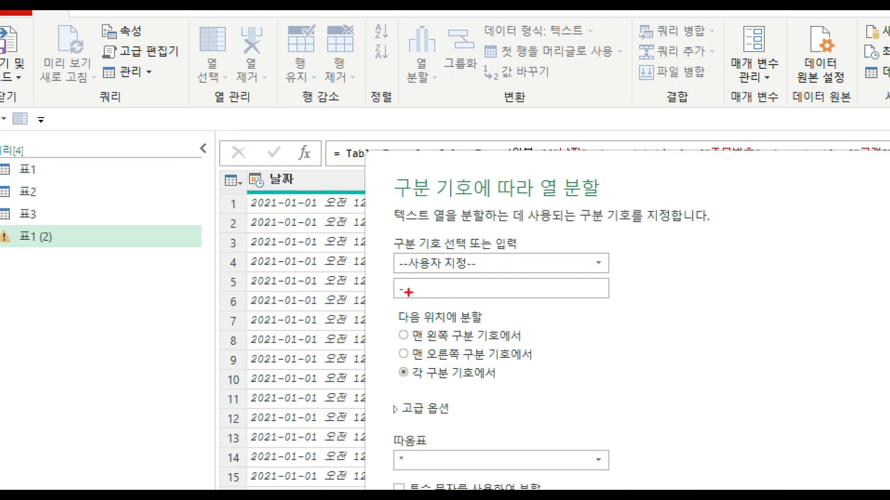
pyautogui.moveTo(408, 297)
pyautogui.mouseDown()
pyautogui.moveTo(407, 253)
pyautogui.moveTo(417, 302)
pyautogui.mouseUp()
pyautogui.moveTo(376, 207)
pyautogui.mouseDown()
pyautogui.moveTo(617, 204)
pyautogui.moveTo(646, 168)
pyautogui.mouseUp()
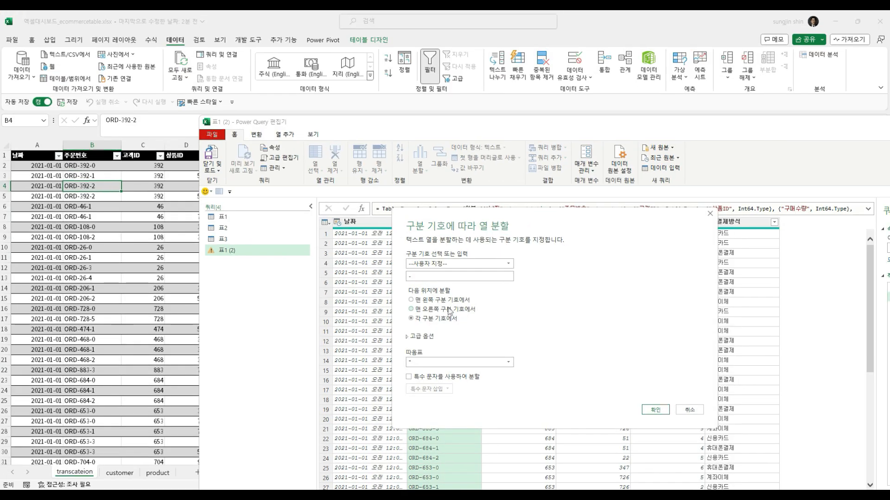
pyautogui.click(655, 410)
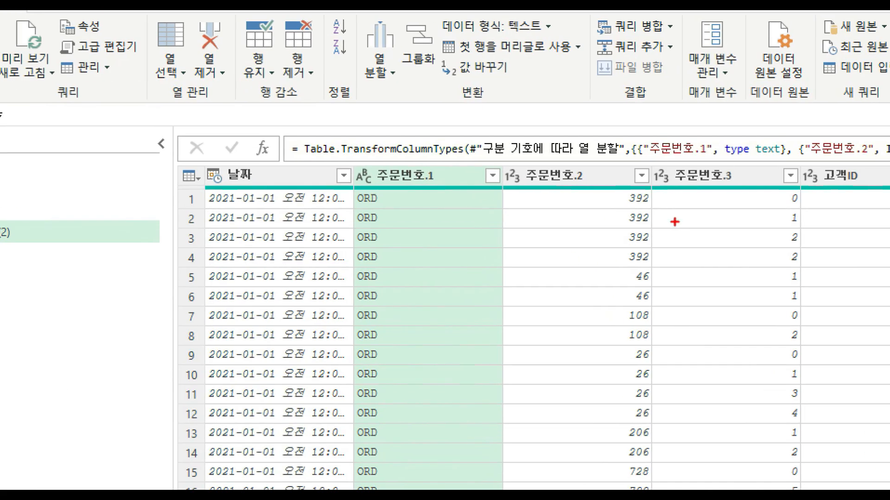
pyautogui.moveTo(377, 200)
pyautogui.mouseDown()
pyautogui.moveTo(350, 202)
pyautogui.moveTo(378, 203)
pyautogui.mouseUp()
pyautogui.moveTo(660, 213)
pyautogui.mouseDown()
pyautogui.moveTo(616, 219)
pyautogui.moveTo(666, 213)
pyautogui.mouseUp()
pyautogui.moveTo(782, 218)
pyautogui.mouseDown()
pyautogui.moveTo(791, 191)
pyautogui.moveTo(791, 202)
pyautogui.mouseUp()
pyautogui.press('Escape')
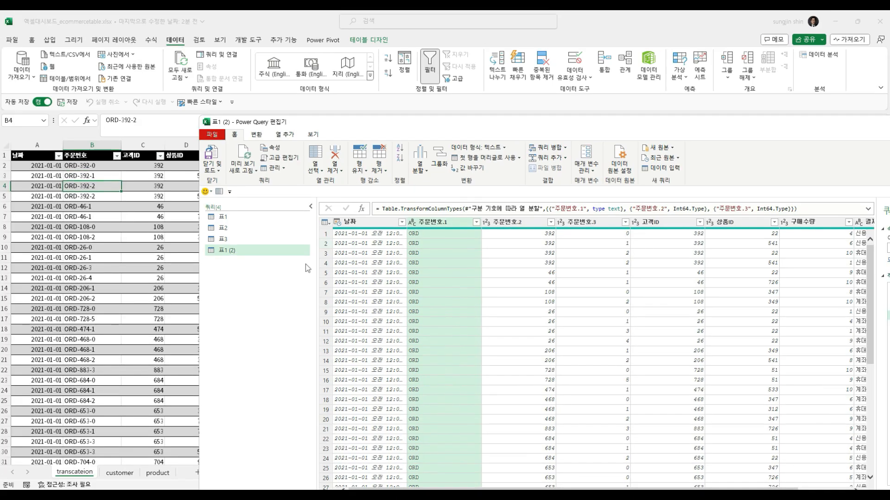
# - Add a year (년) column extracted from the 날짜 column
pyautogui.click(263, 179)
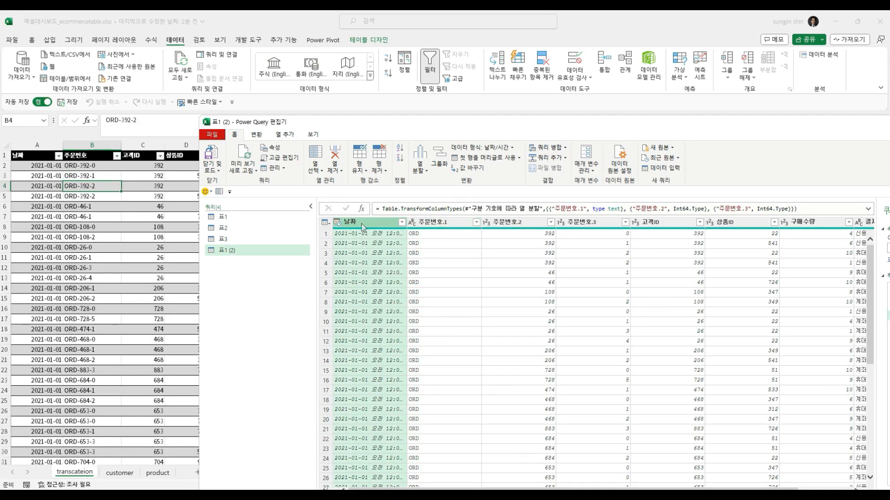
pyautogui.click(256, 134)
pyautogui.click(658, 164)
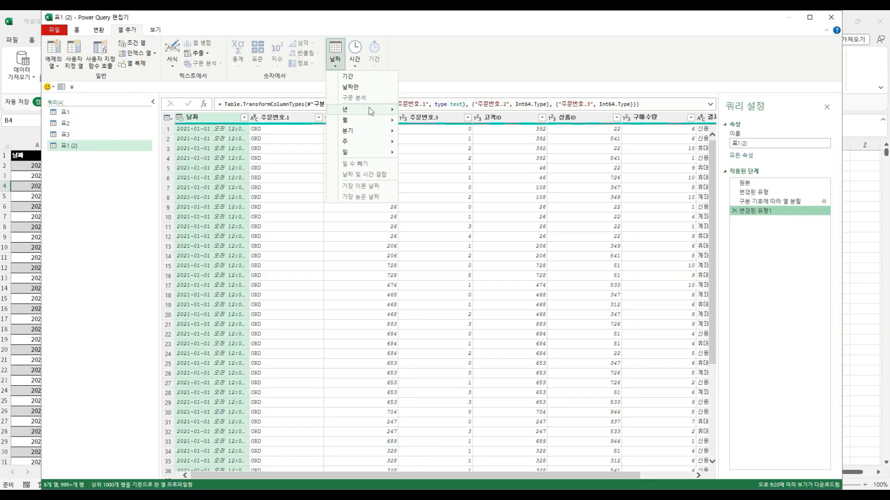
pyautogui.moveTo(373, 112)
pyautogui.click(414, 115)
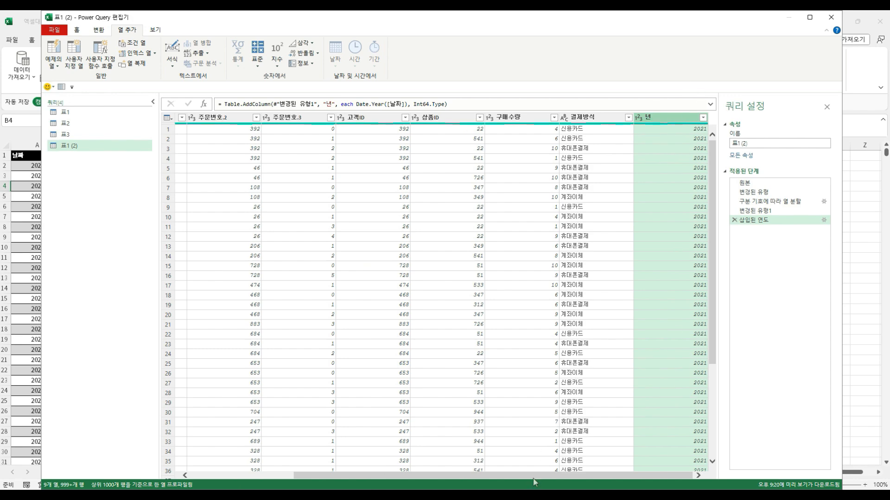
# - Add a numeric day-of-week (요일) column derived from the 날짜 column
pyautogui.moveTo(535, 479); pyautogui.dragTo(250, 444)
pyautogui.click(200, 118)
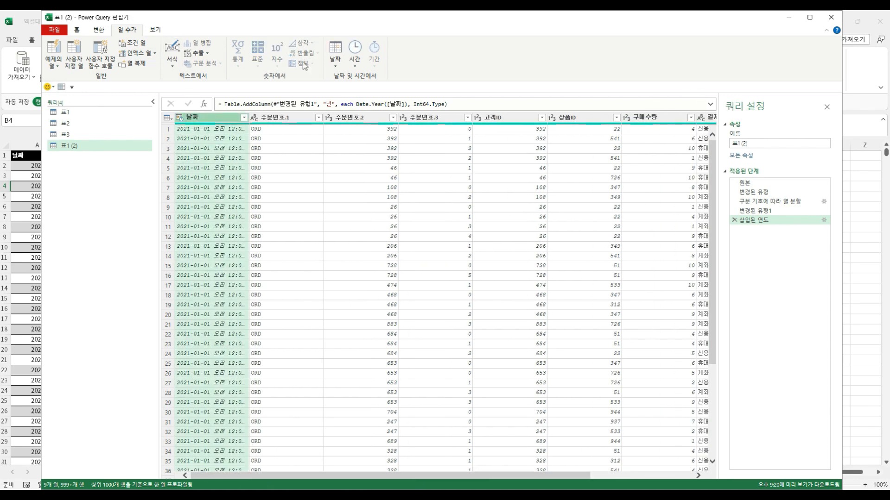
pyautogui.click(335, 54)
pyautogui.moveTo(378, 153)
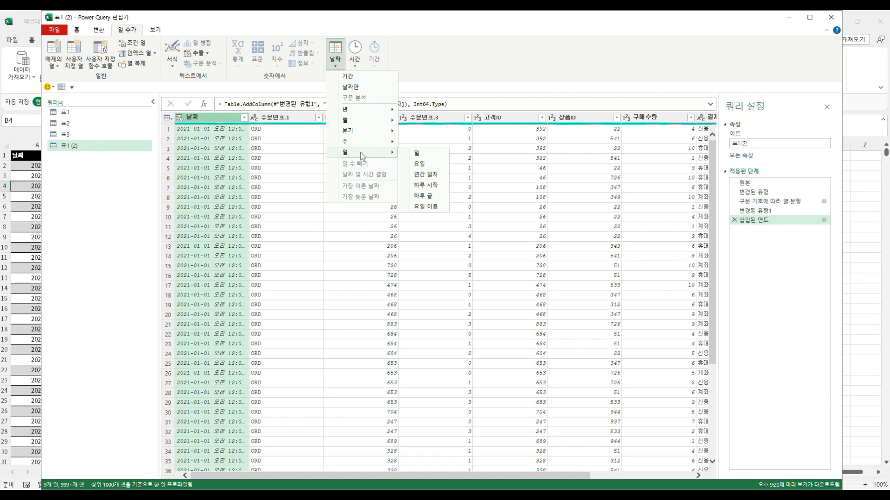
pyautogui.click(420, 164)
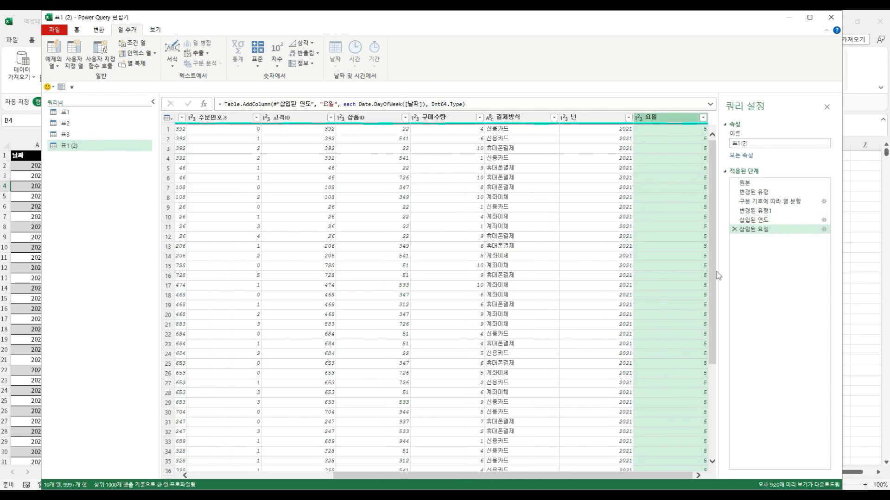
pyautogui.click(373, 236)
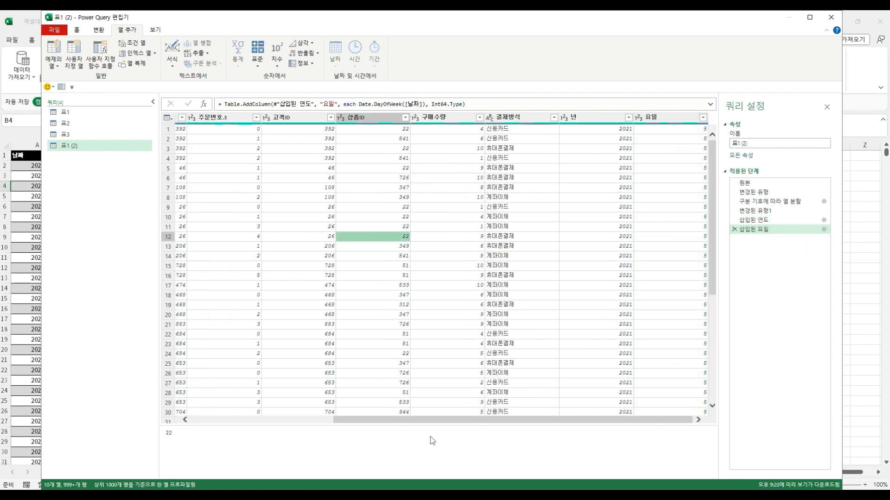
# - Add a weekday name (요일 이름) column derived from the 날짜 column and check its values
pyautogui.moveTo(424, 420); pyautogui.dragTo(198, 422)
pyautogui.click(211, 118)
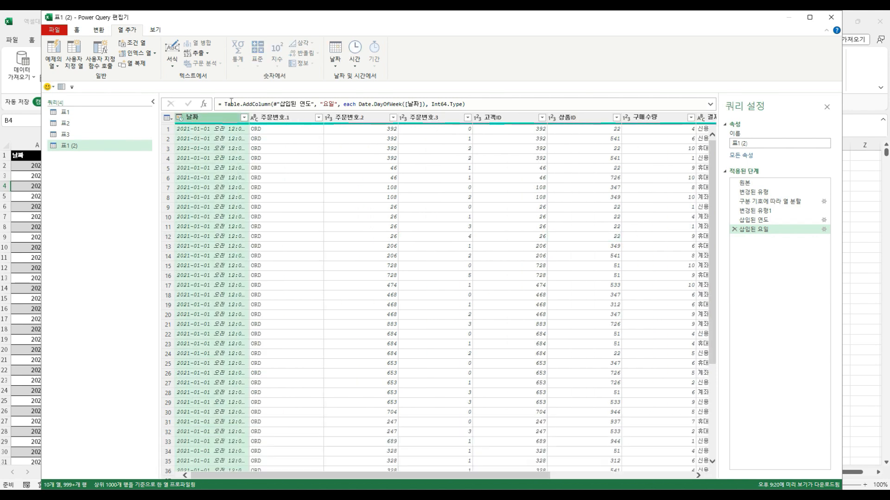
pyautogui.click(335, 60)
pyautogui.moveTo(377, 154)
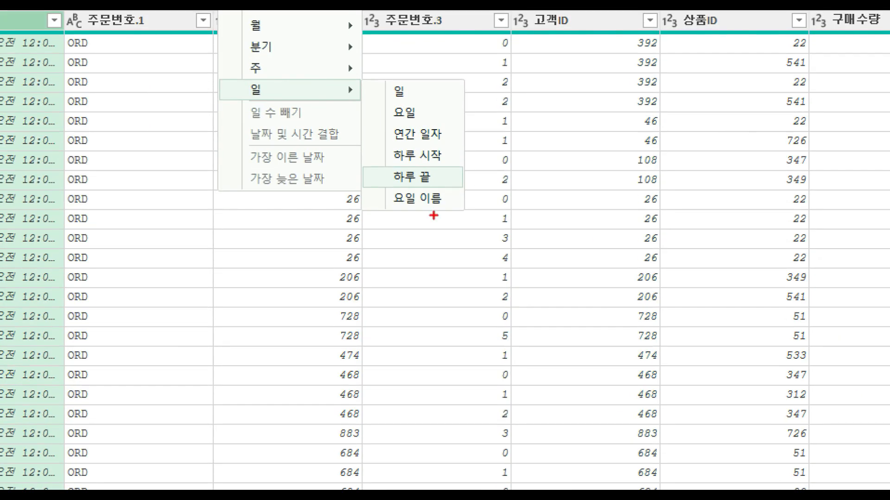
pyautogui.moveTo(366, 183)
pyautogui.mouseDown()
pyautogui.moveTo(369, 176)
pyautogui.moveTo(433, 216)
pyautogui.mouseUp()
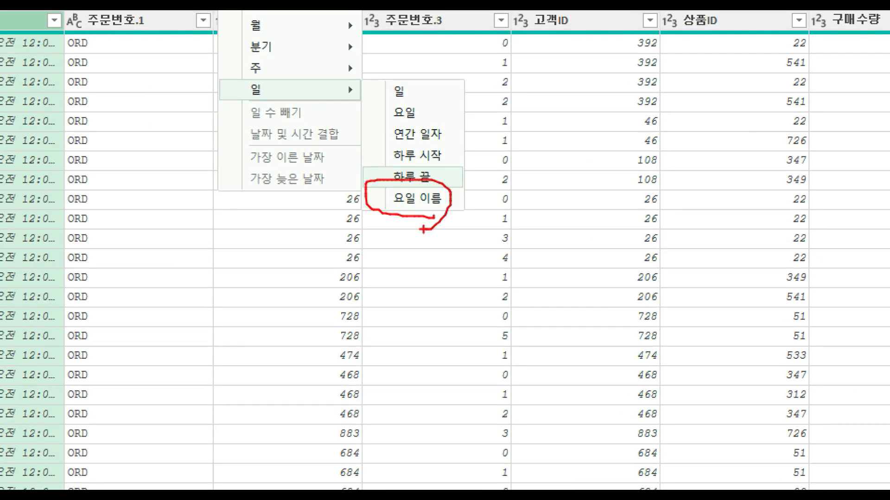
pyautogui.click(404, 112)
pyautogui.click(335, 63)
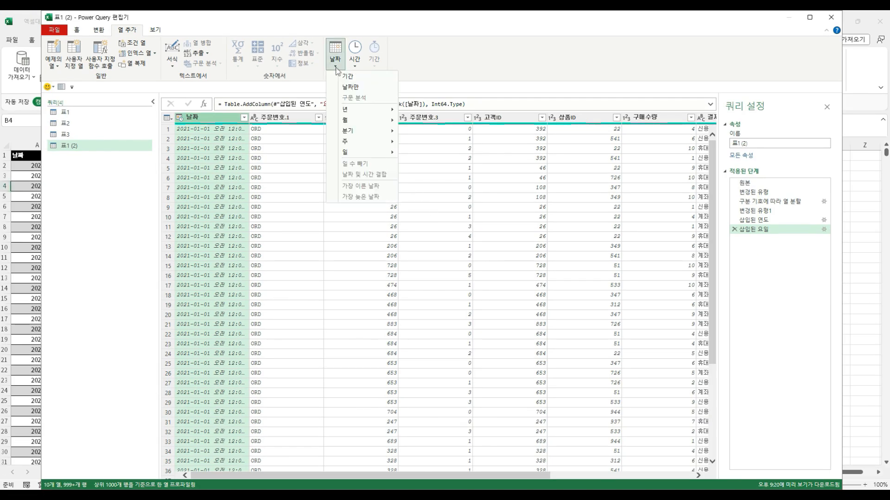
pyautogui.moveTo(385, 153)
pyautogui.click(425, 207)
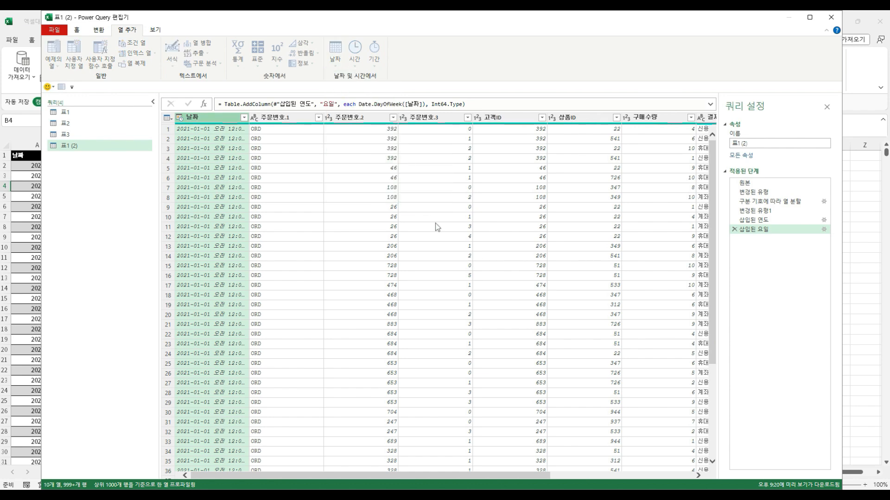
pyautogui.moveTo(415, 477); pyautogui.dragTo(591, 477)
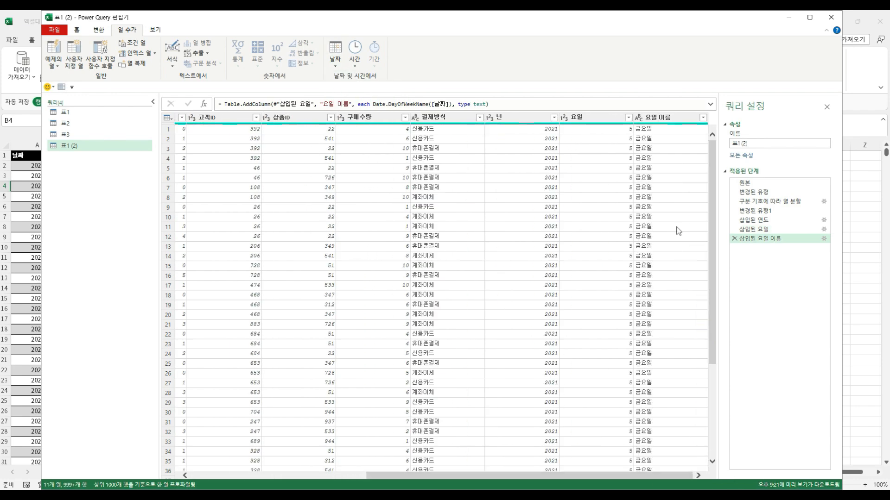
pyautogui.click(657, 192)
pyautogui.click(647, 237)
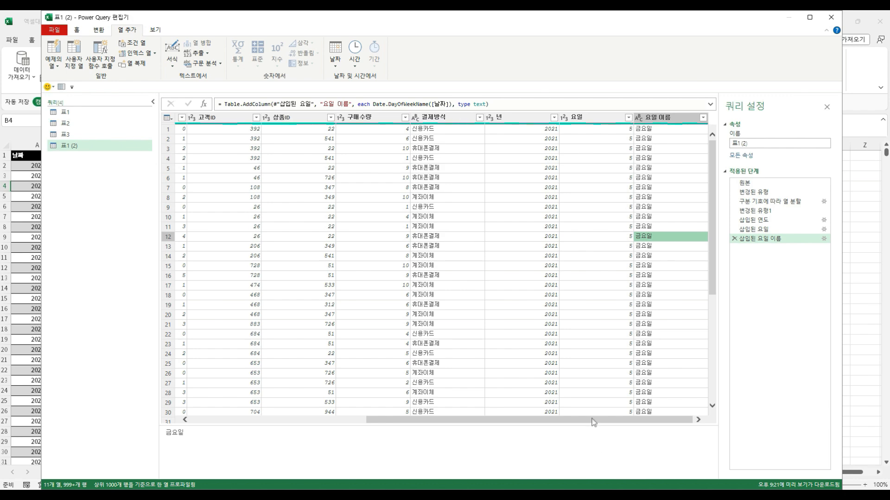
# - Add a month (월) column extracted from the 날짜 column and look over its values
pyautogui.moveTo(591, 420); pyautogui.dragTo(242, 420)
pyautogui.click(222, 122)
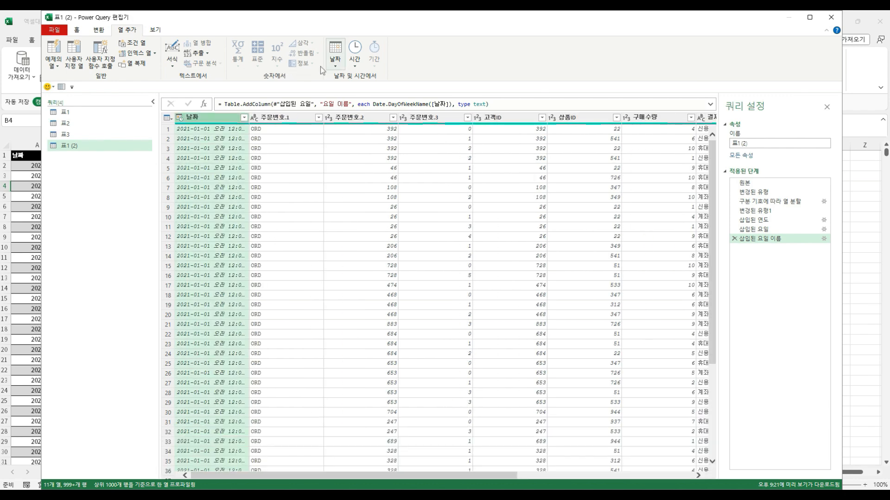
pyautogui.click(335, 54)
pyautogui.moveTo(345, 120)
pyautogui.click(416, 121)
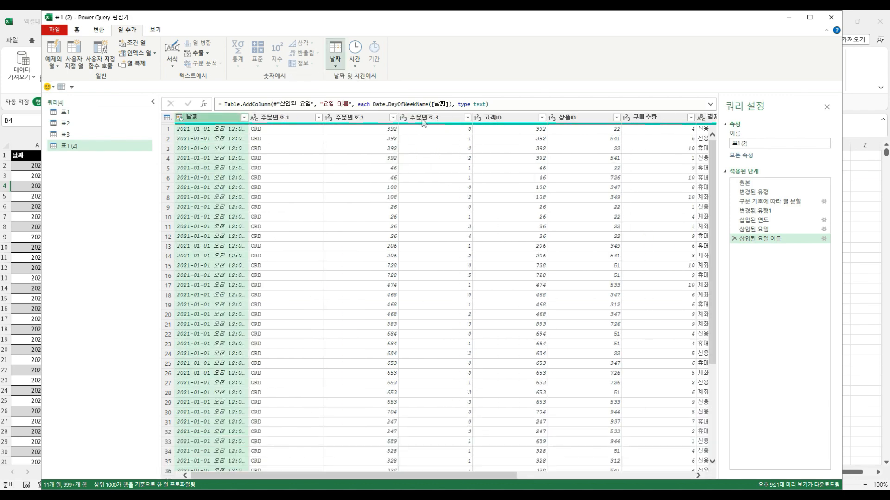
pyautogui.click(659, 142)
pyautogui.scroll(-5, 641, 278)
pyautogui.scroll(5, 645, 259)
pyautogui.moveTo(574, 420); pyautogui.dragTo(183, 424)
pyautogui.click(302, 297)
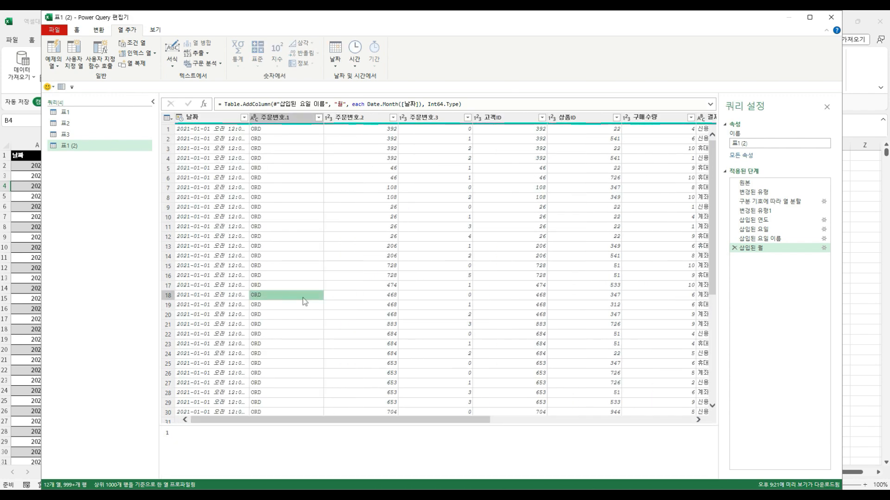
# - Replace the value "ORD" with "OD" throughout the 주문번호.1 column
pyautogui.click(265, 169)
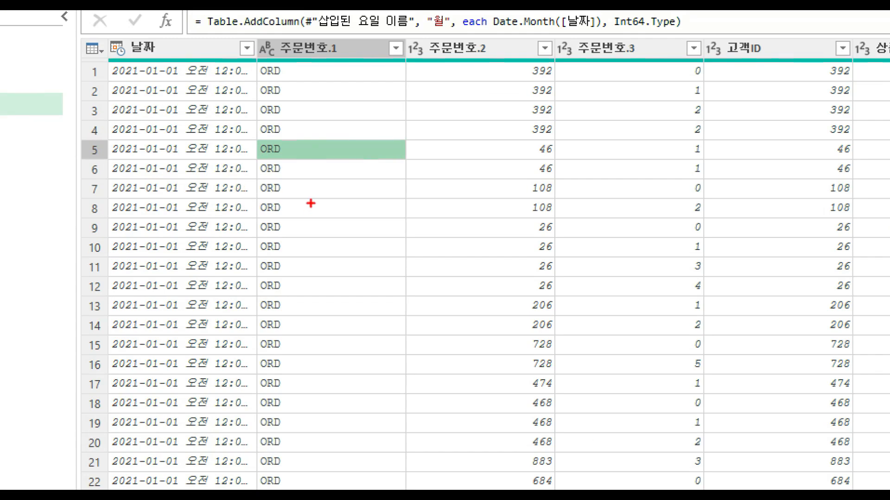
pyautogui.moveTo(238, 182)
pyautogui.mouseDown()
pyautogui.moveTo(273, 209)
pyautogui.moveTo(263, 189)
pyautogui.mouseUp()
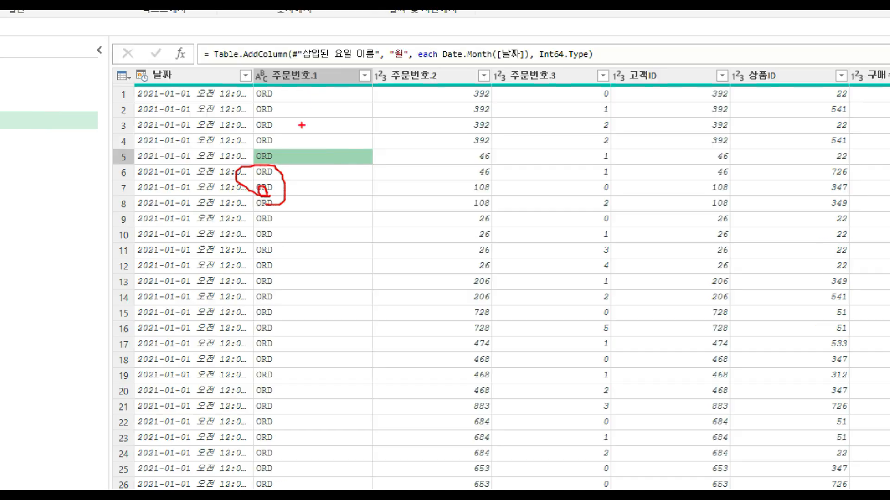
pyautogui.click(273, 47)
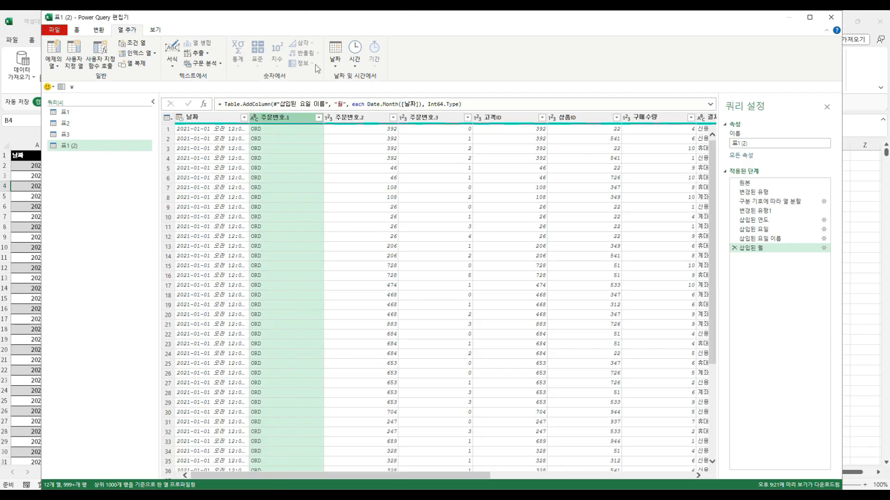
pyautogui.click(99, 30)
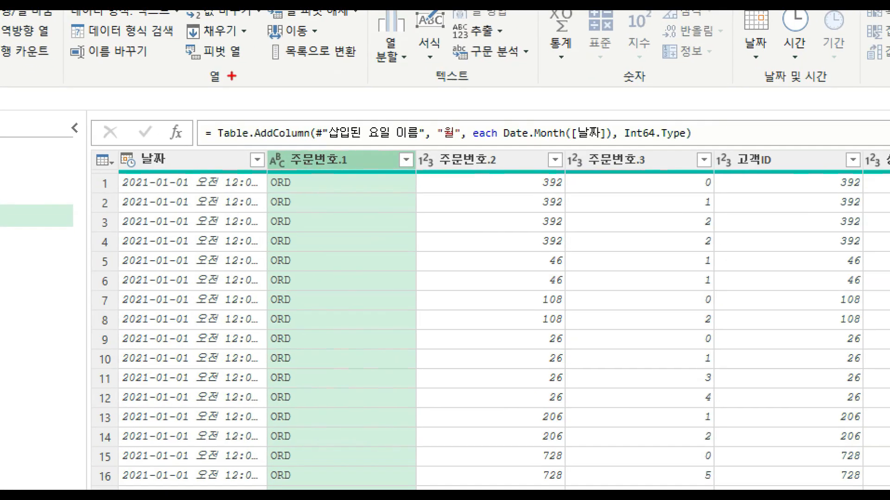
pyautogui.moveTo(236, 24)
pyautogui.mouseDown()
pyautogui.moveTo(253, 20)
pyautogui.moveTo(227, 44)
pyautogui.mouseUp()
pyautogui.press('Escape')
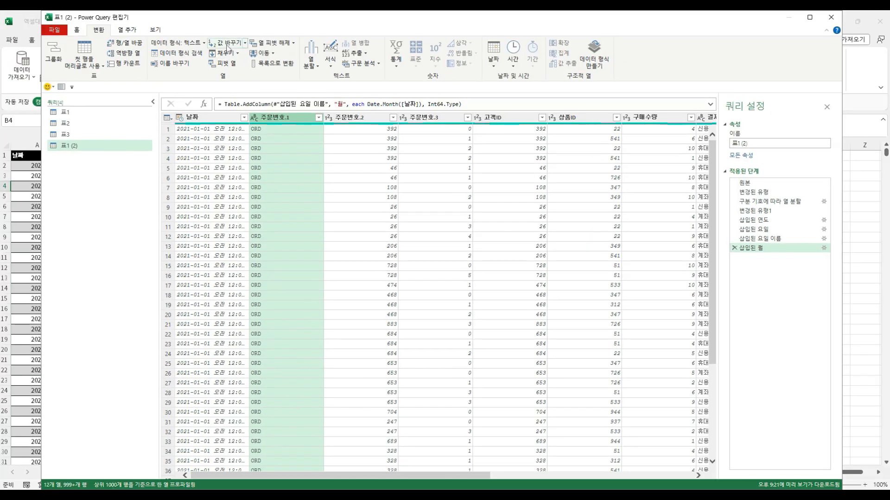
pyautogui.click(226, 42)
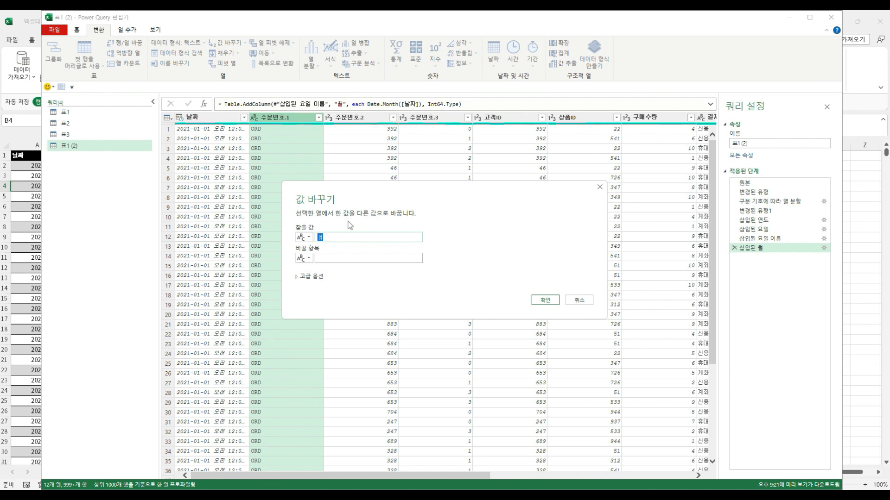
pyautogui.write('OR')
pyautogui.press('Tab')
pyautogui.press('Tab')
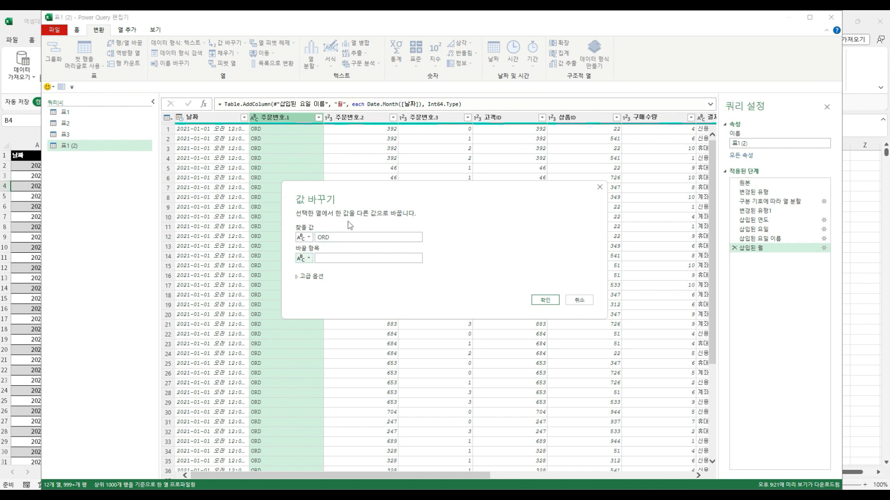
pyautogui.write('OD')
pyautogui.click(537, 301)
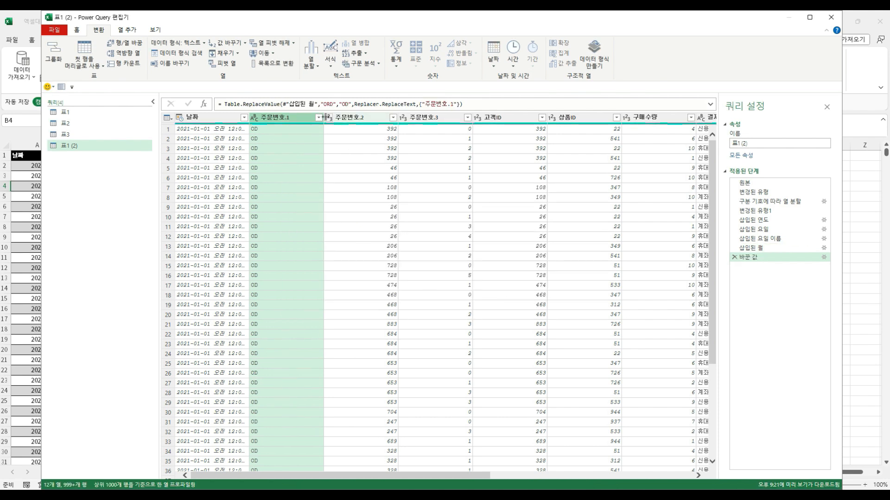
pyautogui.click(288, 196)
pyautogui.click(456, 197)
pyautogui.click(556, 216)
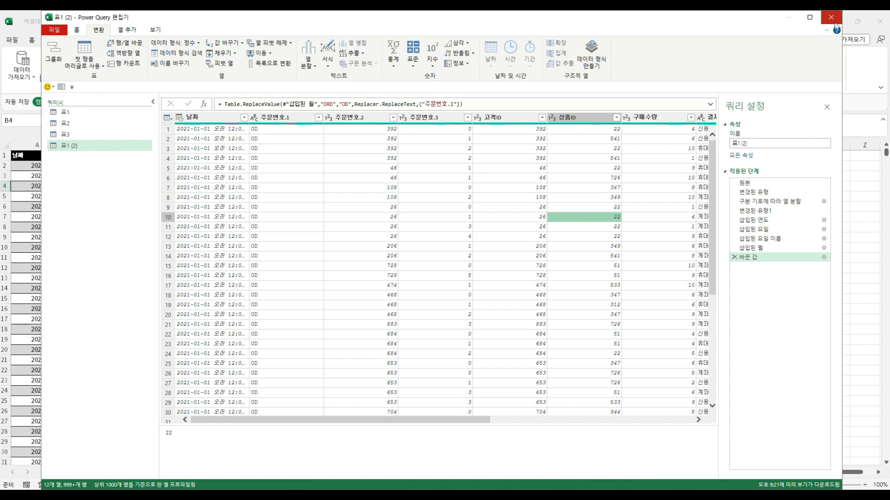
# - Close the Power Query editor and keep the changes made to the query
pyautogui.click(304, 228)
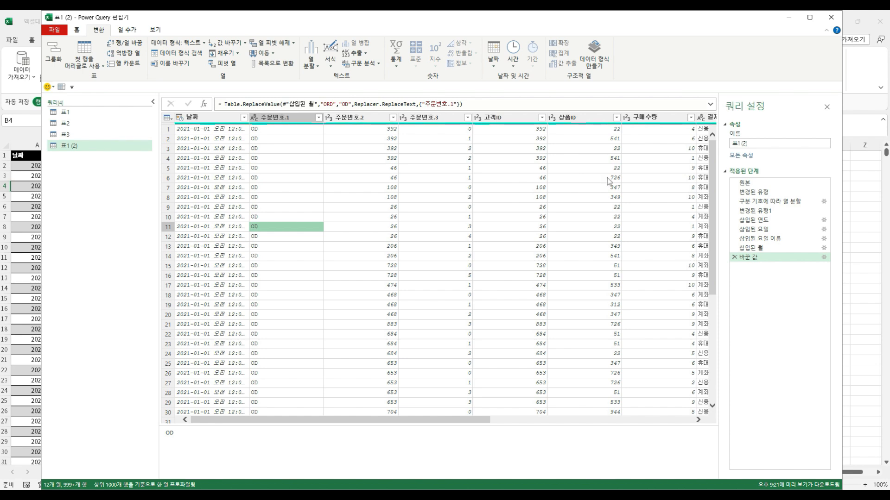
pyautogui.click(836, 19)
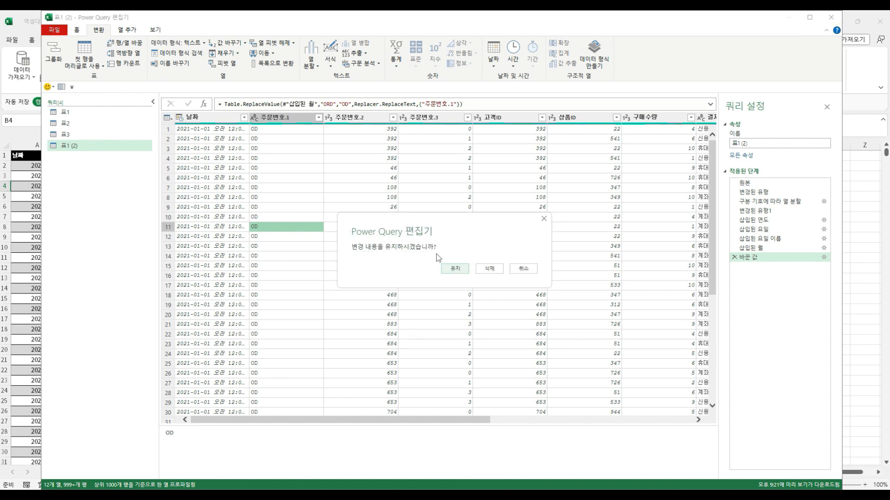
pyautogui.click(467, 271)
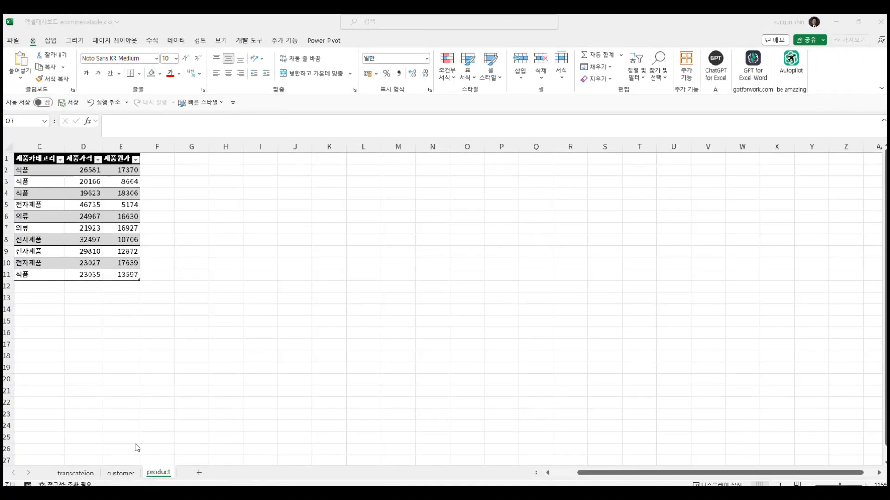
# - Look over the tables on the transcateion, customer and product sheets in turn
pyautogui.click(76, 476)
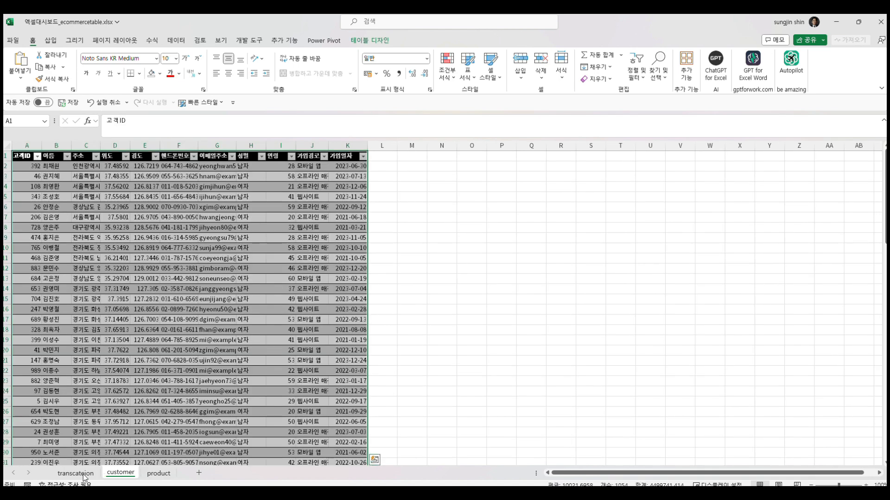
pyautogui.click(371, 269)
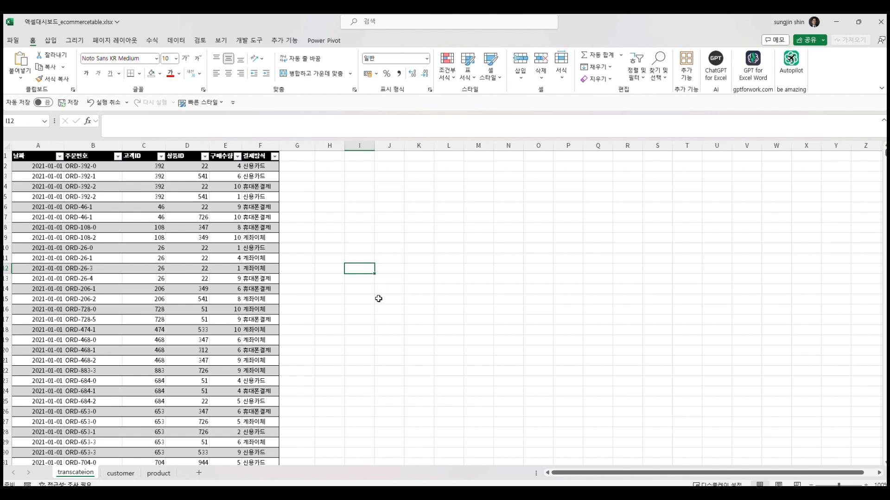
pyautogui.click(110, 477)
pyautogui.click(157, 477)
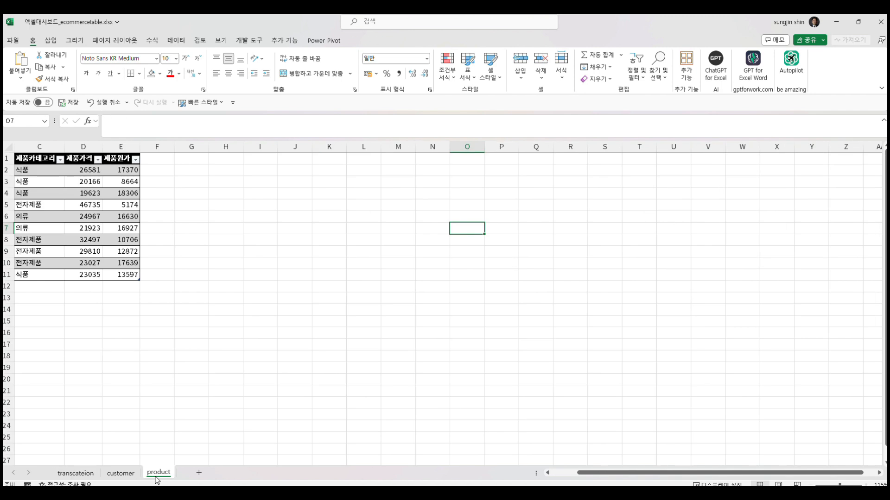
pyautogui.click(84, 477)
pyautogui.moveTo(218, 371); pyautogui.dragTo(189, 371)
pyautogui.moveTo(21, 157); pyautogui.dragTo(252, 411)
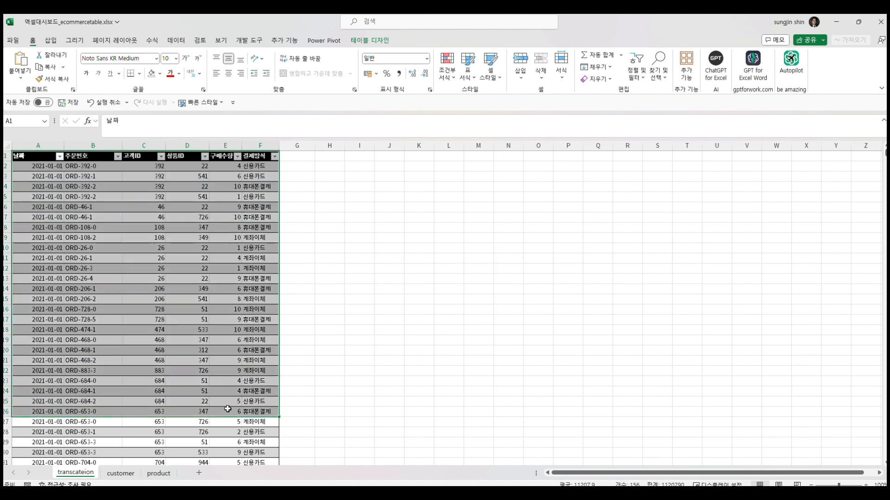
# - Examine the first order record on the transcateion sheet field by field, from 날짜 through 결제방식
pyautogui.click(6, 167)
pyautogui.click(41, 167)
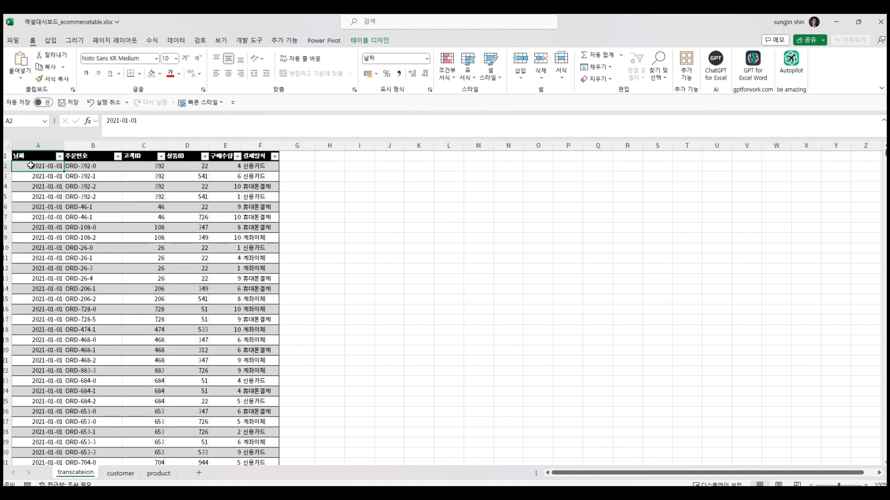
pyautogui.click(91, 165)
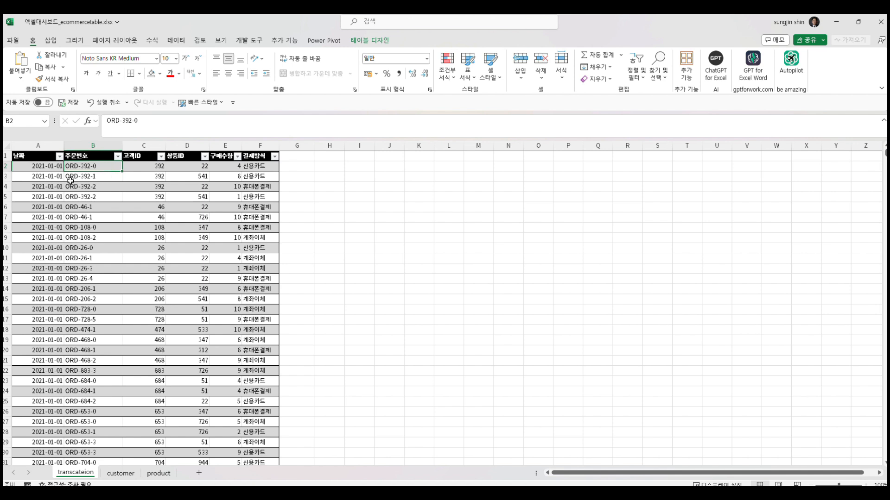
pyautogui.click(156, 171)
pyautogui.click(186, 171)
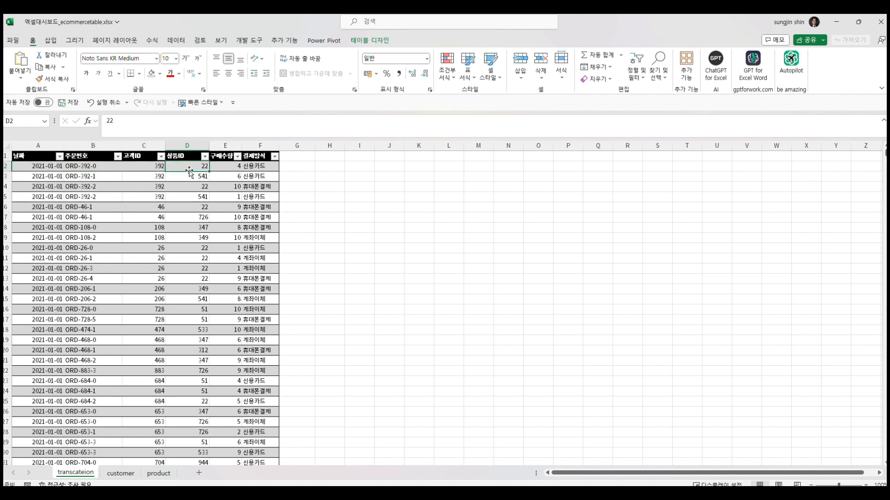
pyautogui.click(234, 166)
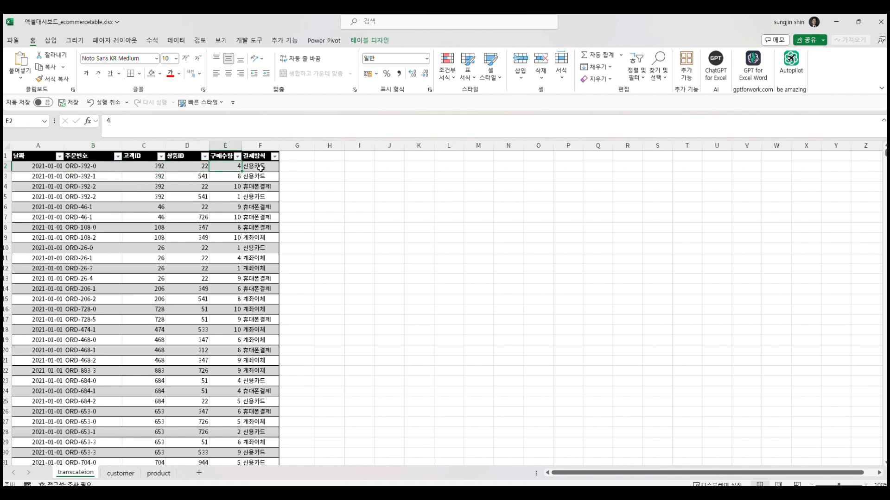
pyautogui.click(261, 167)
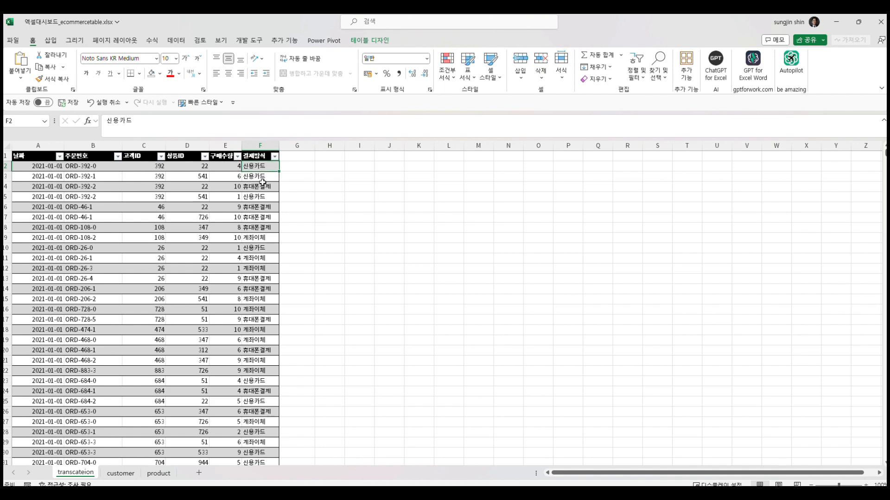
# - Examine the 고객ID column of the transcateion sheet, a customer record, and the product table's category, price and cost data
pyautogui.click(122, 473)
pyautogui.click(91, 478)
pyautogui.moveTo(154, 175); pyautogui.dragTo(135, 289)
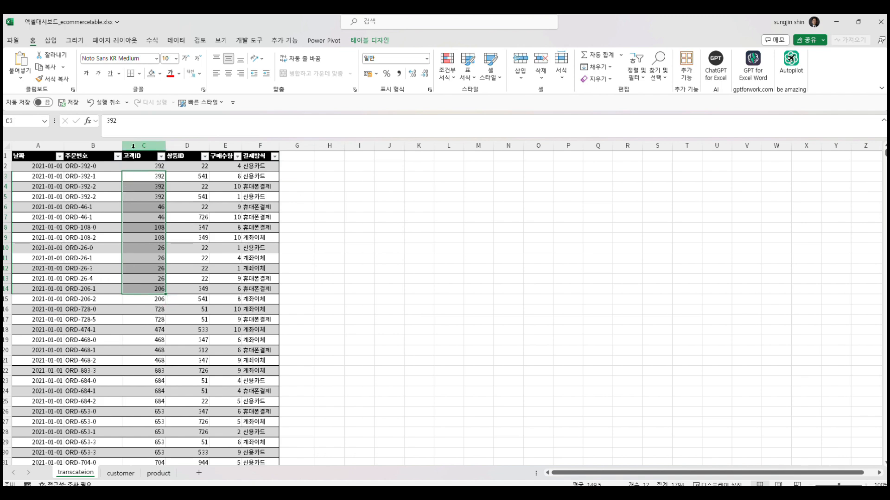
pyautogui.click(134, 146)
pyautogui.click(122, 473)
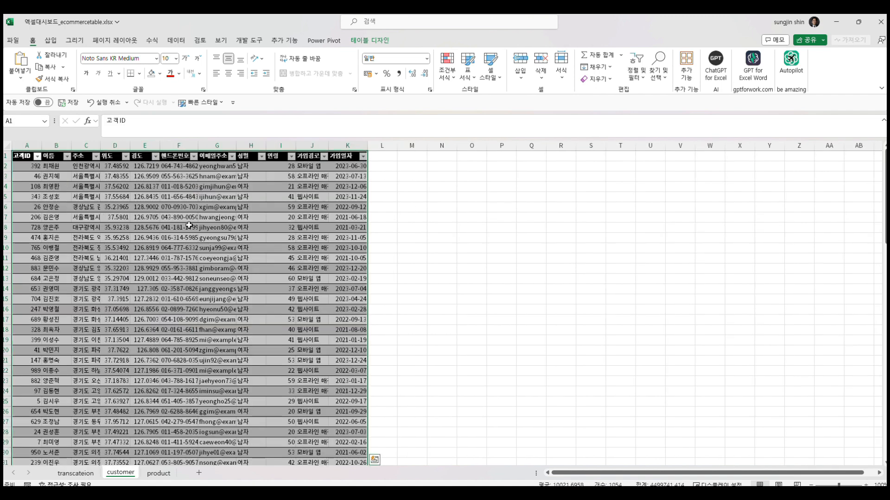
pyautogui.moveTo(22, 177); pyautogui.dragTo(382, 177)
pyautogui.click(269, 321)
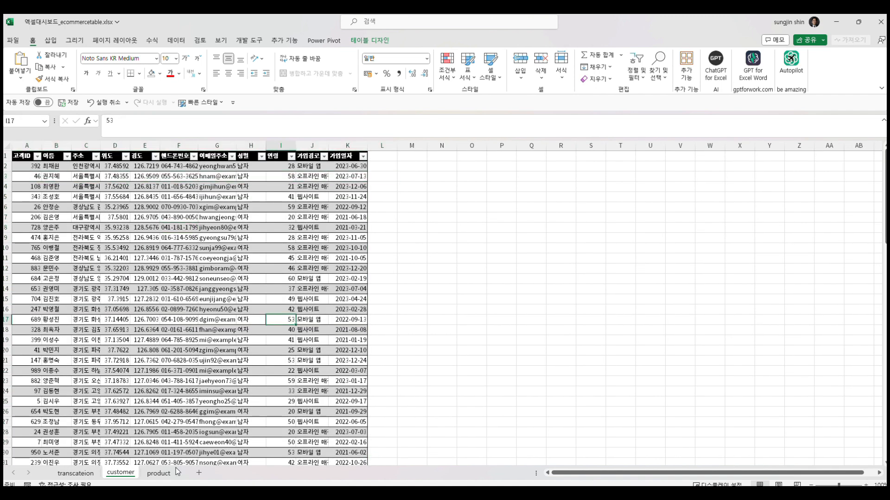
pyautogui.click(159, 473)
pyautogui.moveTo(22, 159); pyautogui.dragTo(130, 278)
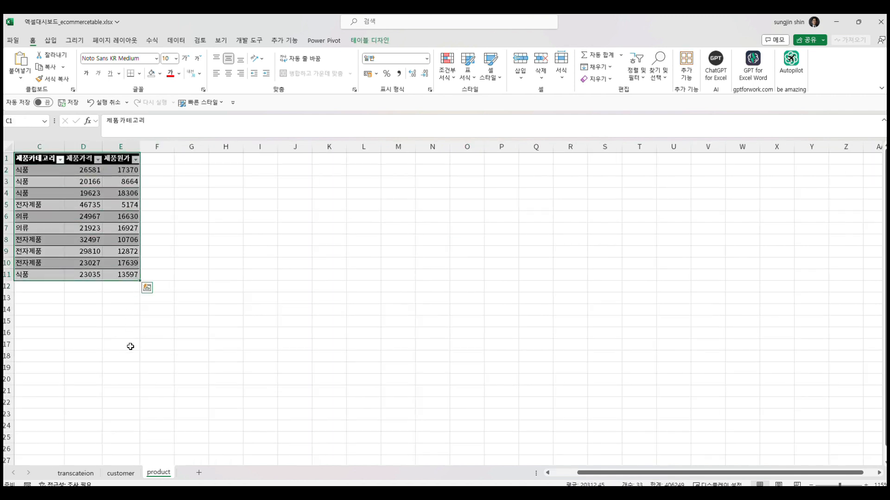
# - Review the 날짜, 고객ID and 상품ID columns of the transcateion sheet alongside the customer and product tables they relate to
pyautogui.click(87, 475)
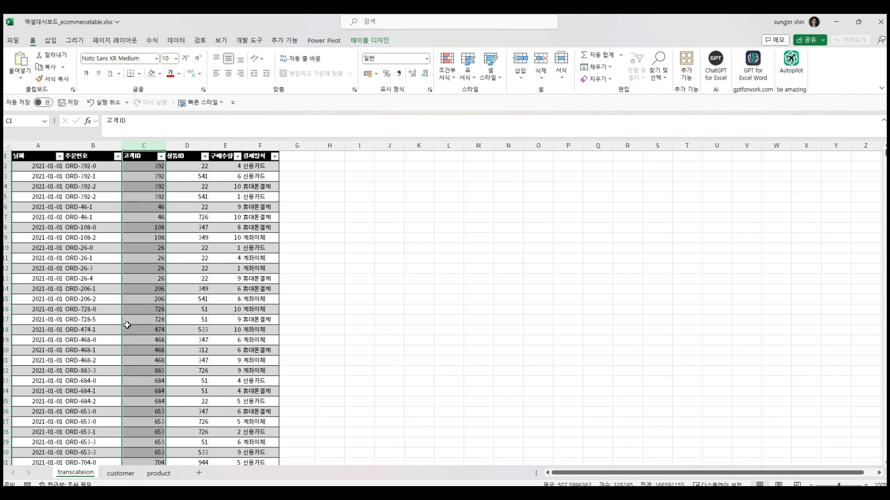
pyautogui.click(130, 320)
pyautogui.click(38, 144)
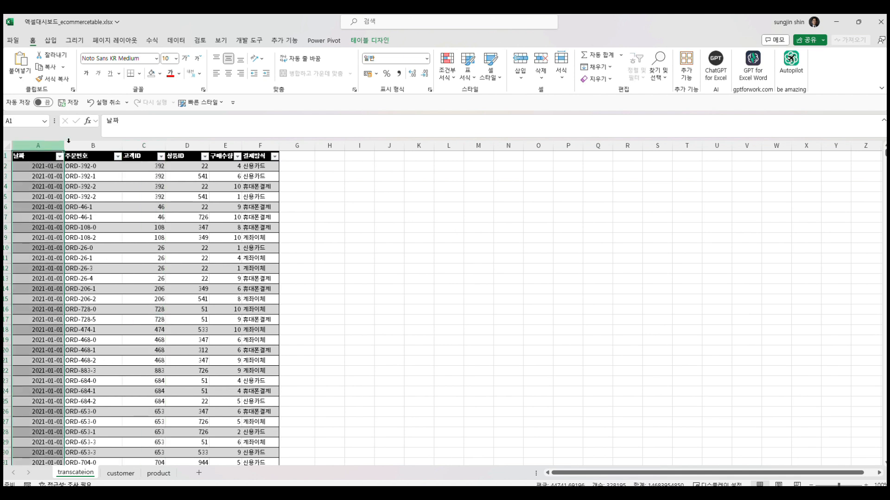
pyautogui.click(136, 144)
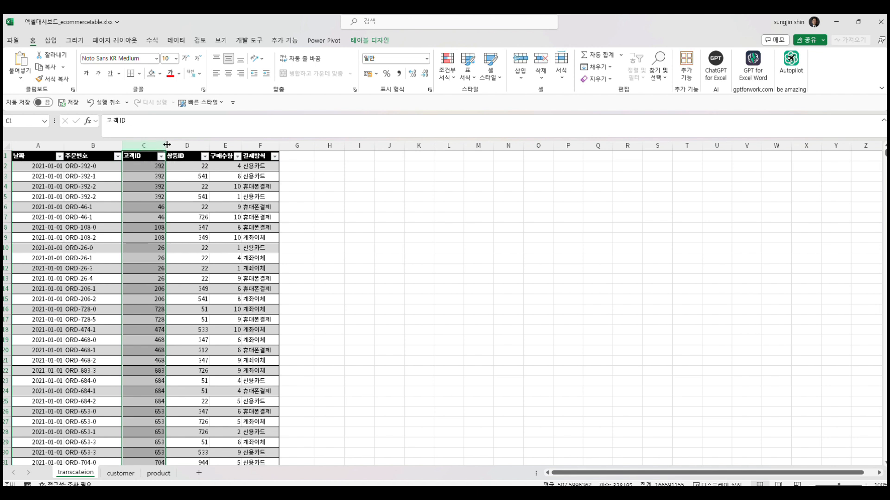
pyautogui.click(187, 145)
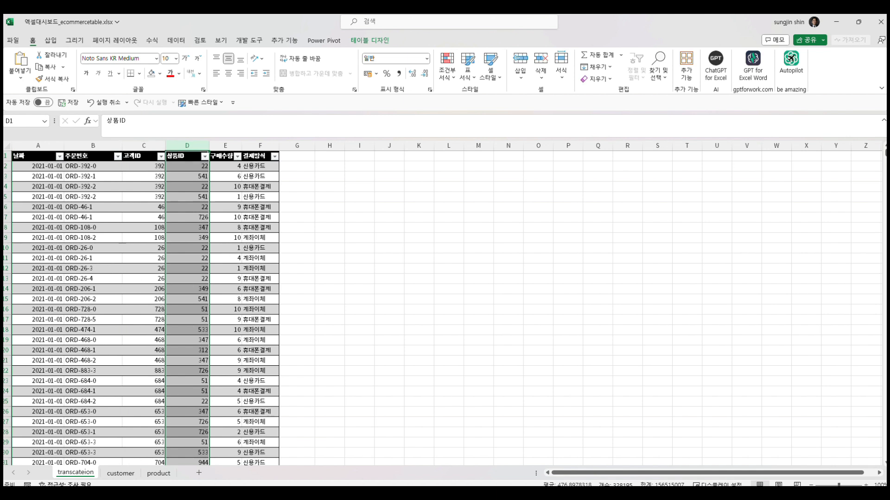
pyautogui.click(142, 146)
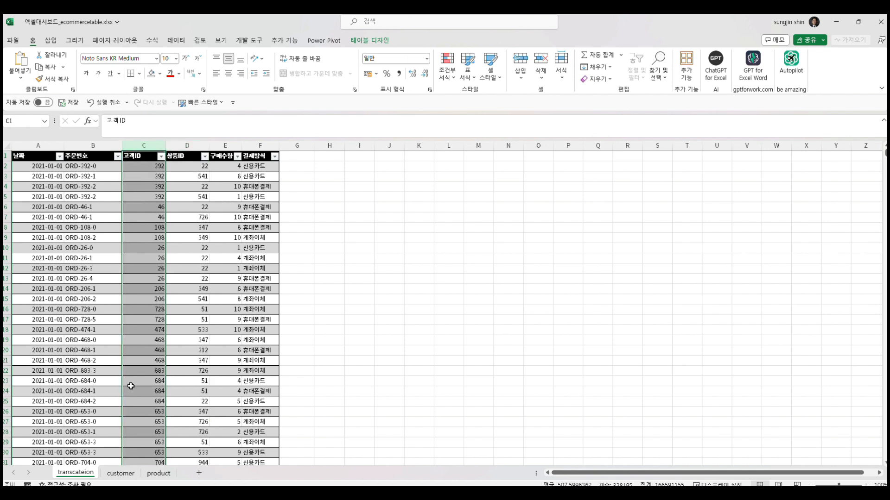
pyautogui.click(120, 473)
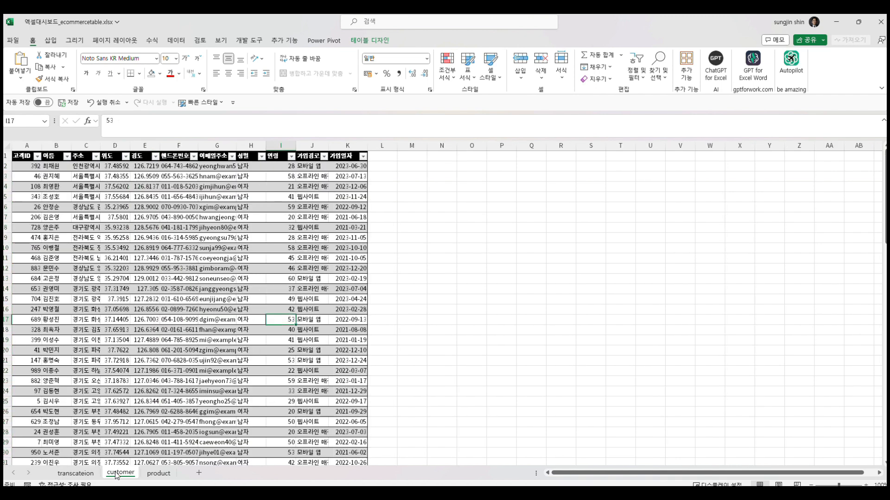
pyautogui.click(154, 475)
pyautogui.click(80, 265)
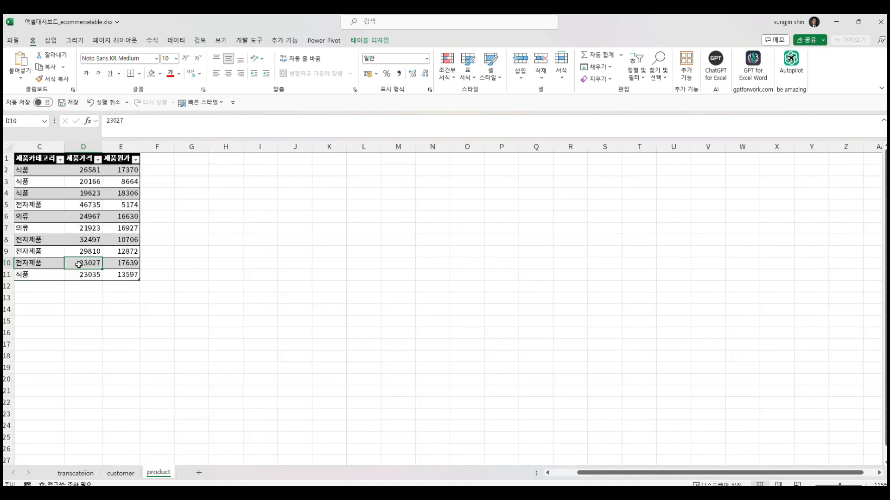
pyautogui.click(75, 473)
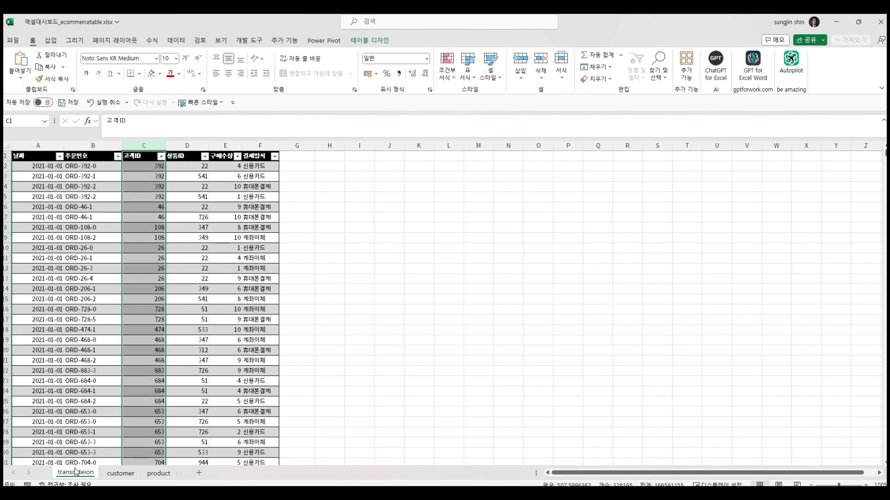
pyautogui.click(101, 349)
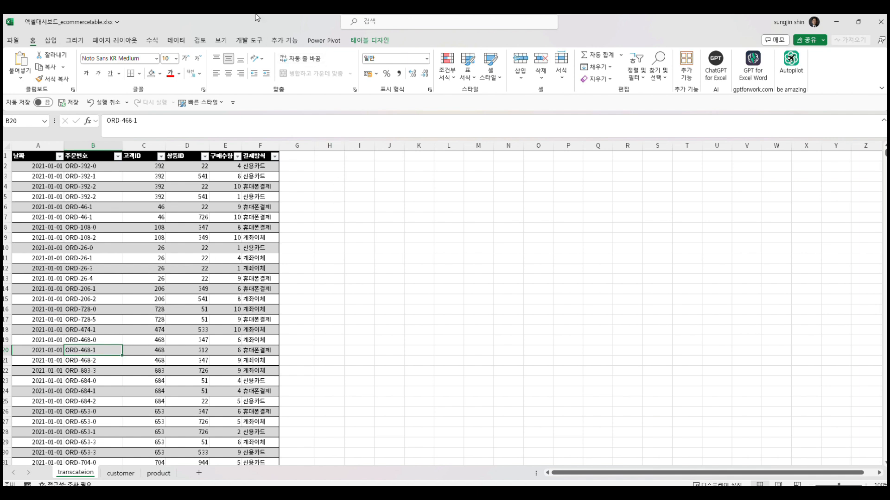
pyautogui.moveTo(261, 23); pyautogui.dragTo(293, 74)
pyautogui.doubleClick(292, 75)
pyautogui.click(28, 148)
pyautogui.click(258, 142)
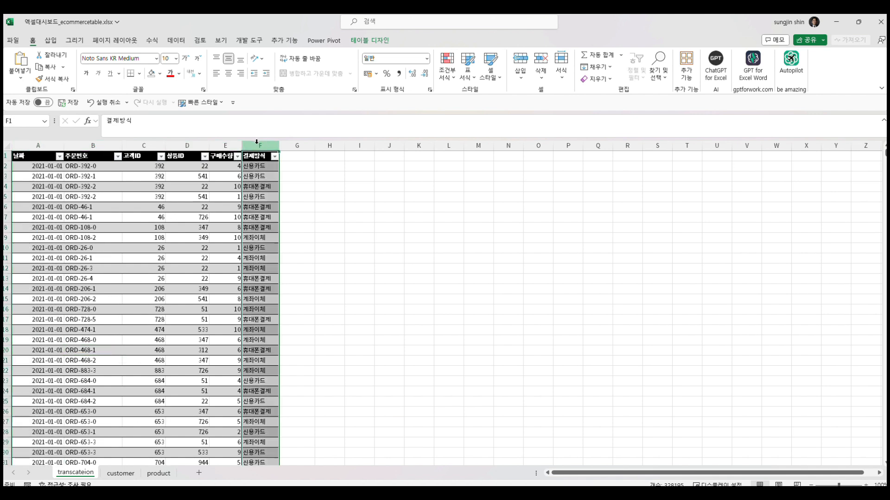
pyautogui.click(335, 215)
pyautogui.moveTo(427, 209); pyautogui.dragTo(120, 275)
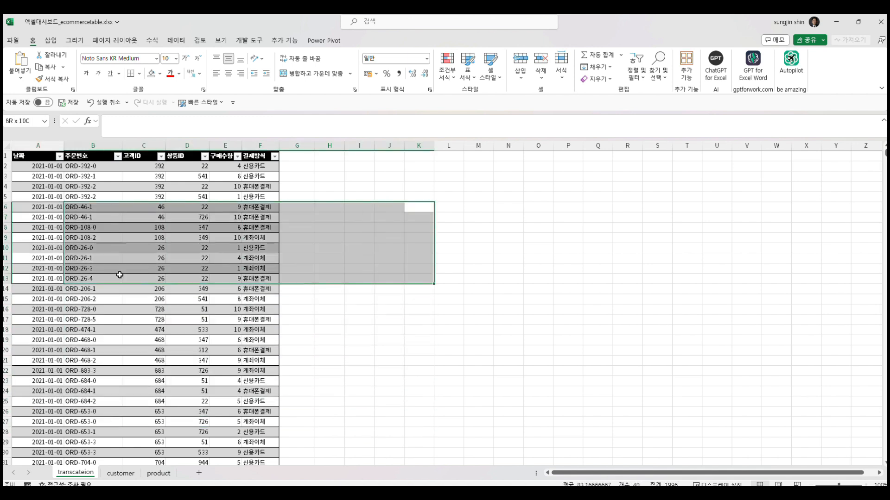
pyautogui.click(157, 309)
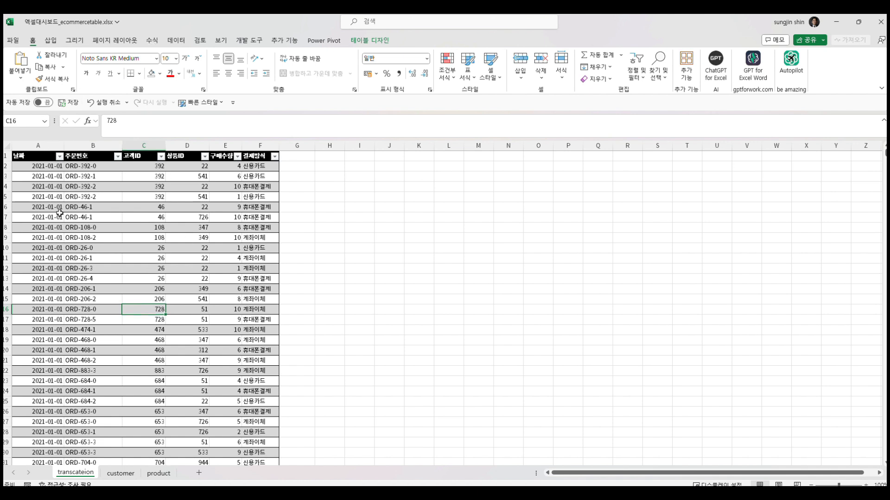
# - Load the order table on the transcateion sheet into the Power Query editor and move the editor window beside the sheet data
pyautogui.click(86, 218)
pyautogui.click(176, 41)
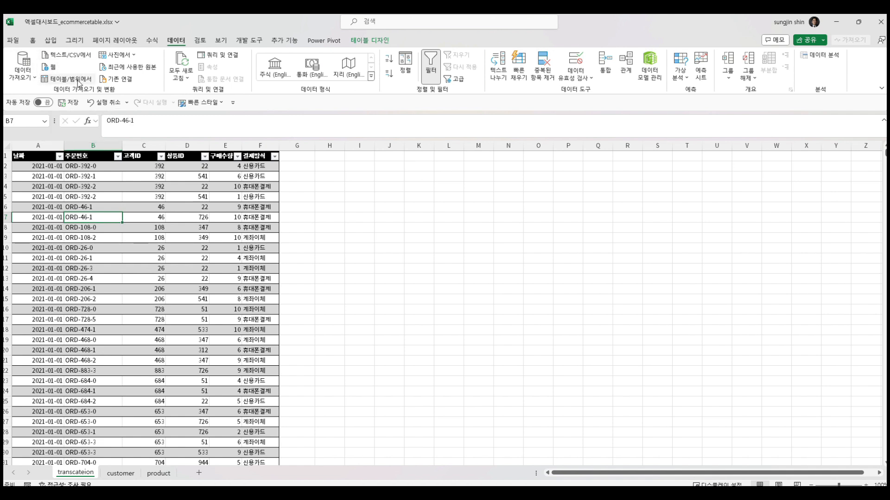
pyautogui.moveTo(13, 158); pyautogui.dragTo(193, 449)
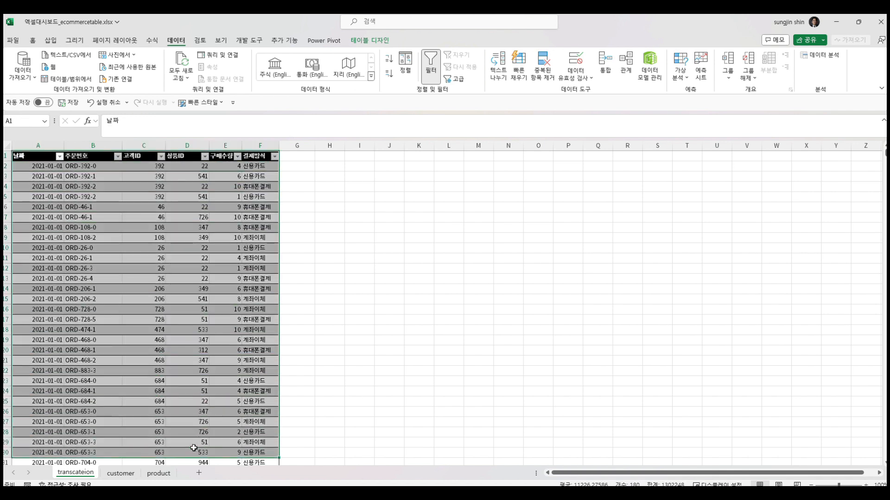
pyautogui.click(179, 308)
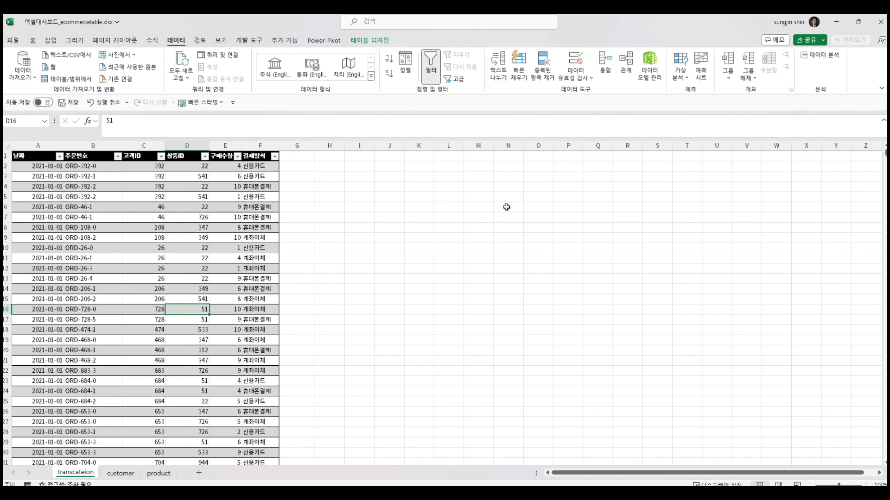
pyautogui.click(82, 185)
pyautogui.click(161, 268)
pyautogui.click(99, 301)
pyautogui.click(224, 329)
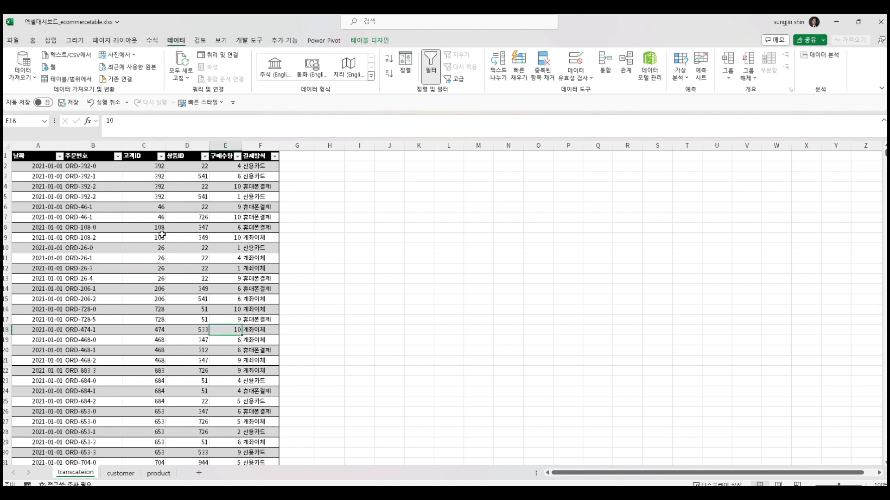
pyautogui.click(163, 237)
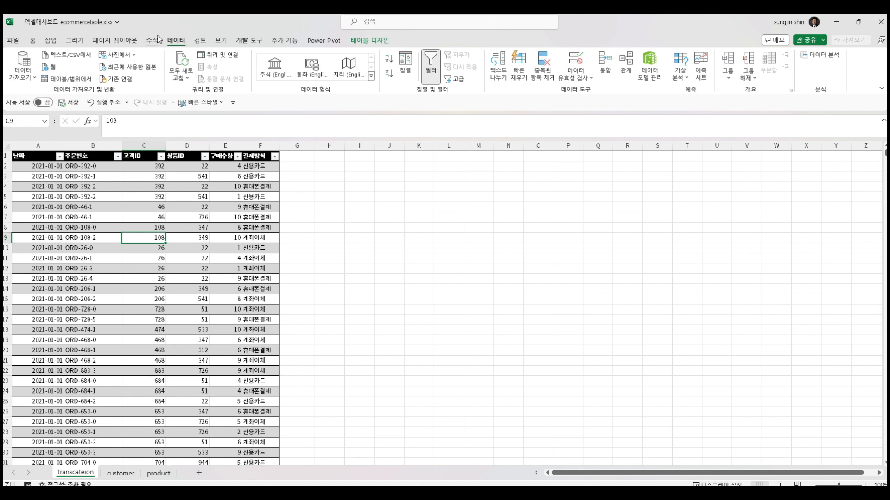
pyautogui.click(59, 82)
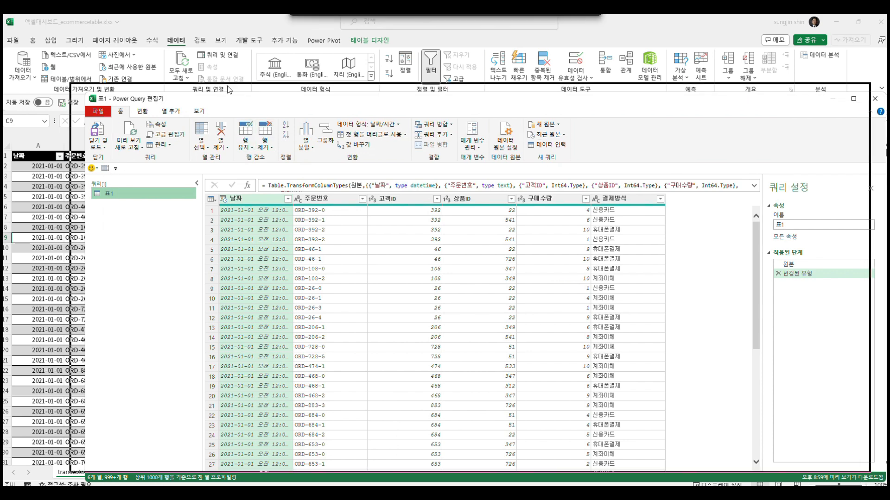
pyautogui.moveTo(228, 89); pyautogui.dragTo(374, 82)
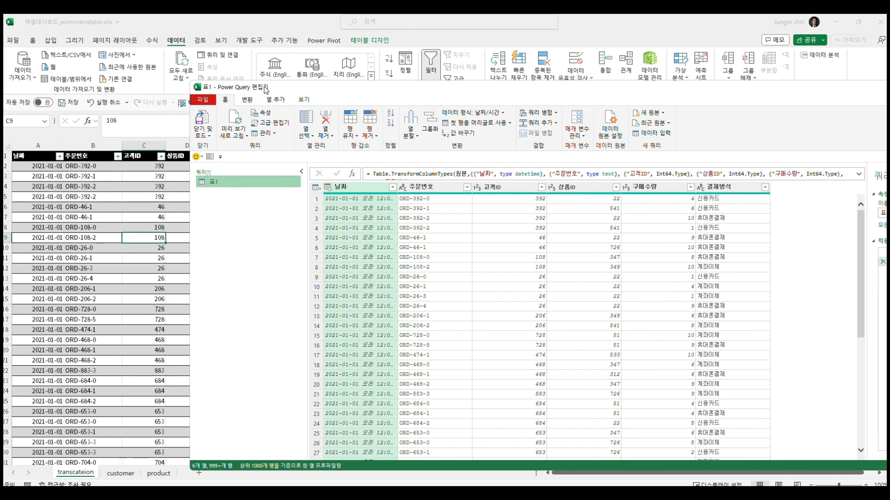
# - Review the 표1 query preview column by column, from 주문번호 and 고객ID through 구매수량 and 결제방식
pyautogui.hotkey('ctrl', '1')
pyautogui.click(239, 101)
pyautogui.moveTo(266, 96)
pyautogui.mouseDown()
pyautogui.moveTo(244, 101)
pyautogui.moveTo(184, 57)
pyautogui.moveTo(297, 75)
pyautogui.moveTo(242, 105)
pyautogui.mouseUp()
pyautogui.press('Escape')
pyautogui.click(427, 188)
pyautogui.click(522, 188)
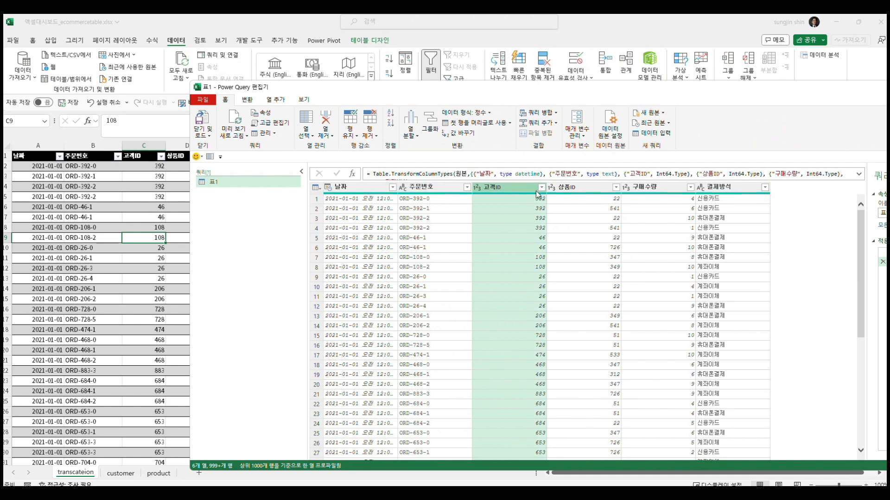
pyautogui.click(576, 188)
pyautogui.click(648, 190)
pyautogui.click(716, 189)
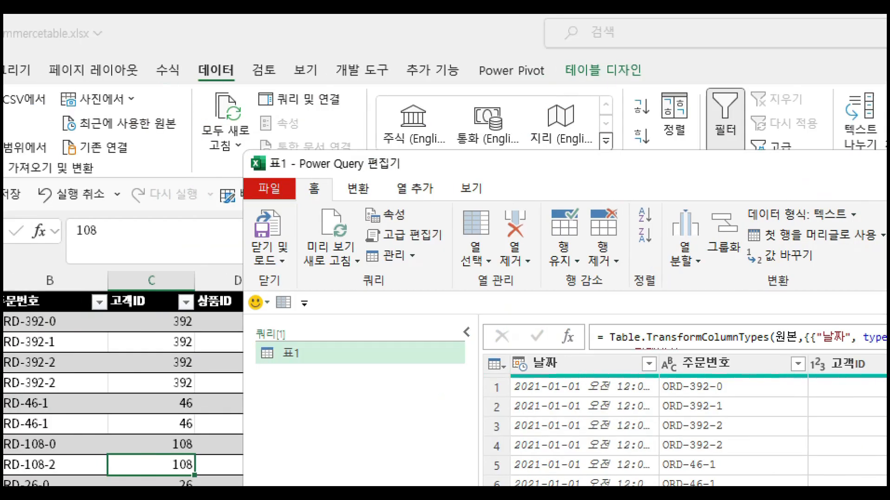
# - Compare the Power Query editor window with the workbook behind it, including its sheet data and the customer and product sheets
pyautogui.click(145, 79)
pyautogui.moveTo(344, 122)
pyautogui.mouseDown()
pyautogui.moveTo(281, 70)
pyautogui.moveTo(355, 115)
pyautogui.mouseUp()
pyautogui.moveTo(273, 100)
pyautogui.mouseDown()
pyautogui.moveTo(44, 314)
pyautogui.moveTo(51, 331)
pyautogui.moveTo(93, 289)
pyautogui.mouseUp()
pyautogui.press('Escape')
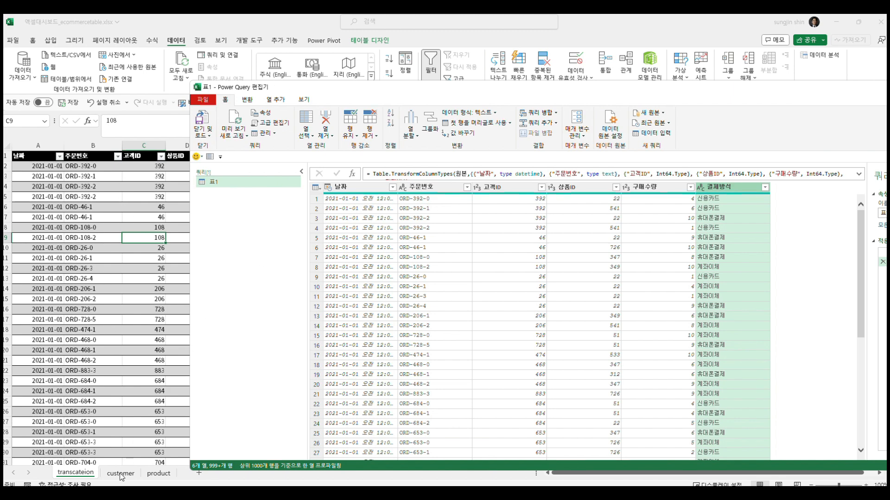
pyautogui.hotkey('ctrl', '1')
pyautogui.click(124, 450)
pyautogui.moveTo(137, 467)
pyautogui.mouseDown()
pyautogui.moveTo(108, 425)
pyautogui.moveTo(120, 475)
pyautogui.mouseUp()
pyautogui.moveTo(211, 470)
pyautogui.mouseDown()
pyautogui.moveTo(160, 479)
pyautogui.moveTo(232, 454)
pyautogui.moveTo(190, 463)
pyautogui.mouseUp()
pyautogui.moveTo(142, 332)
pyautogui.mouseDown()
pyautogui.moveTo(480, 216)
pyautogui.moveTo(422, 216)
pyautogui.moveTo(436, 191)
pyautogui.moveTo(454, 220)
pyautogui.moveTo(449, 233)
pyautogui.moveTo(439, 231)
pyautogui.moveTo(446, 239)
pyautogui.moveTo(423, 235)
pyautogui.mouseUp()
pyautogui.press('Escape')
# - Reposition the Power Query editor over the worksheet, close it and keep the changes to load the 표1 query
pyautogui.moveTo(287, 88); pyautogui.dragTo(308, 90)
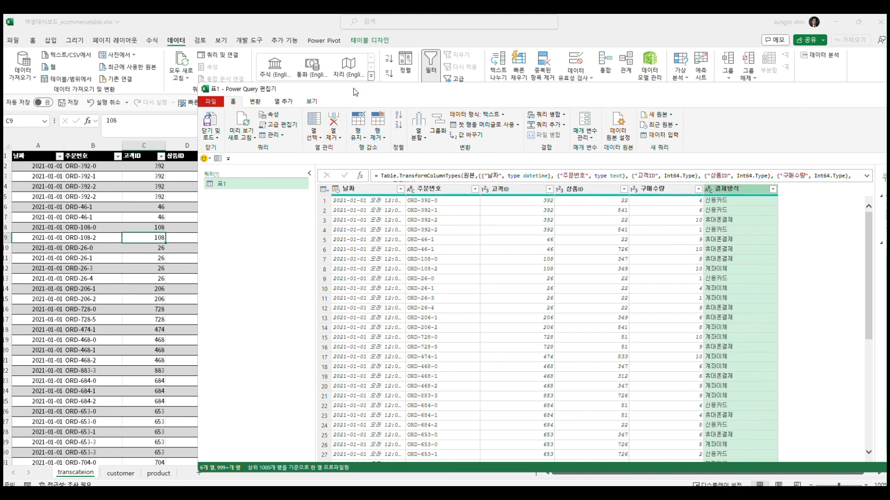
pyautogui.moveTo(355, 93); pyautogui.dragTo(358, 183)
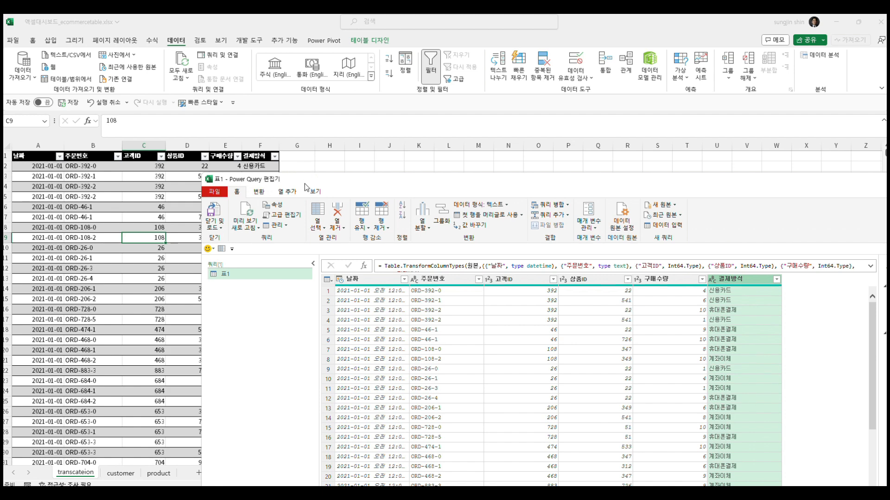
pyautogui.moveTo(304, 181); pyautogui.dragTo(306, 100)
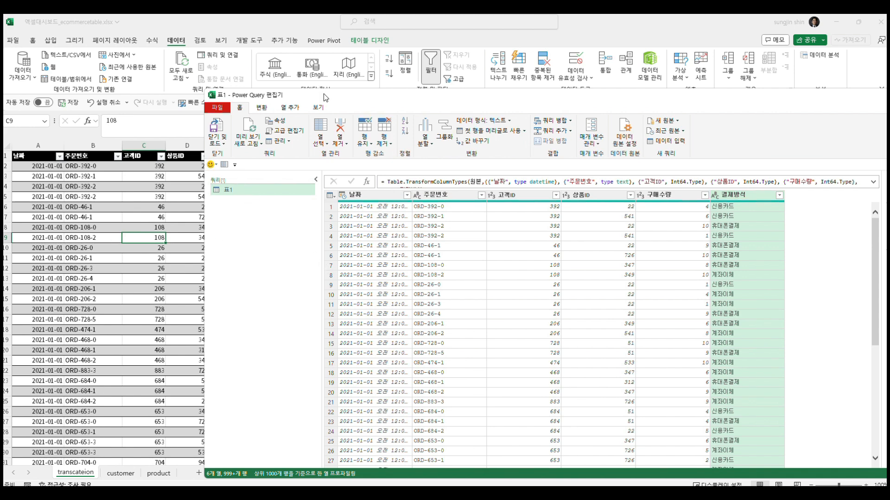
pyautogui.moveTo(324, 97); pyautogui.dragTo(261, 93)
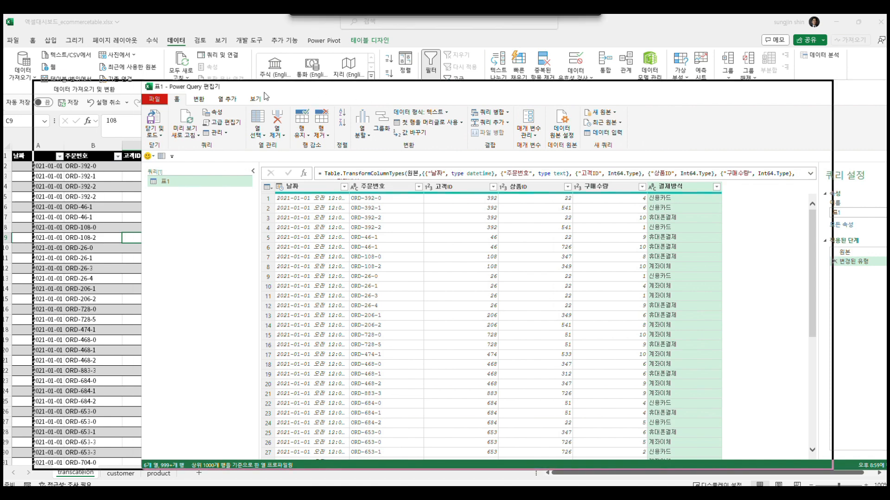
pyautogui.moveTo(480, 92); pyautogui.dragTo(444, 96)
pyautogui.click(784, 89)
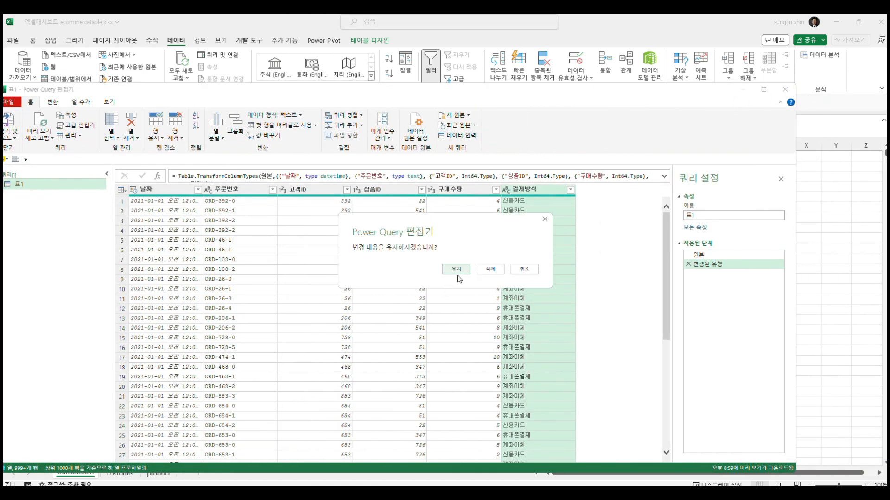
pyautogui.click(468, 268)
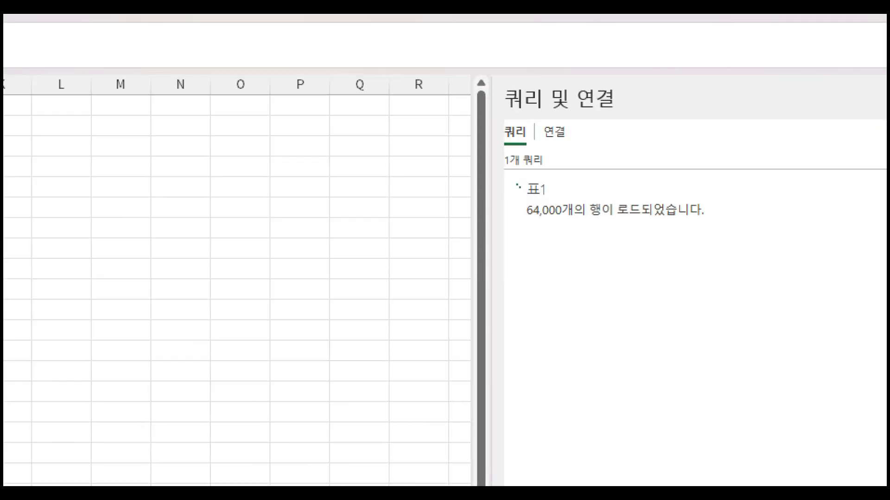
# - Check the load progress of the 표1 query and how the query relates to its source sheet, transcateion
pyautogui.click(619, 224)
pyautogui.moveTo(580, 234)
pyautogui.mouseDown()
pyautogui.moveTo(617, 220)
pyautogui.moveTo(567, 246)
pyautogui.mouseUp()
pyautogui.press('Escape')
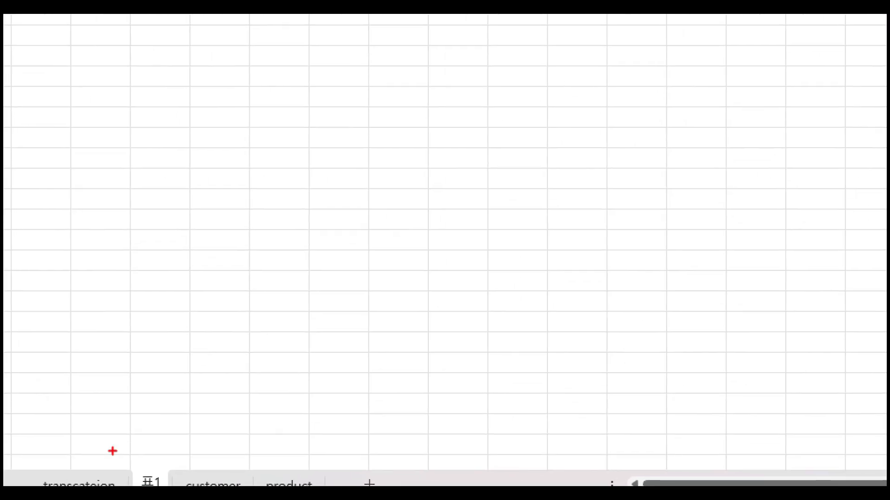
pyautogui.moveTo(102, 464)
pyautogui.mouseDown()
pyautogui.moveTo(122, 469)
pyautogui.moveTo(99, 470)
pyautogui.moveTo(309, 318)
pyautogui.moveTo(814, 128)
pyautogui.moveTo(767, 195)
pyautogui.mouseUp()
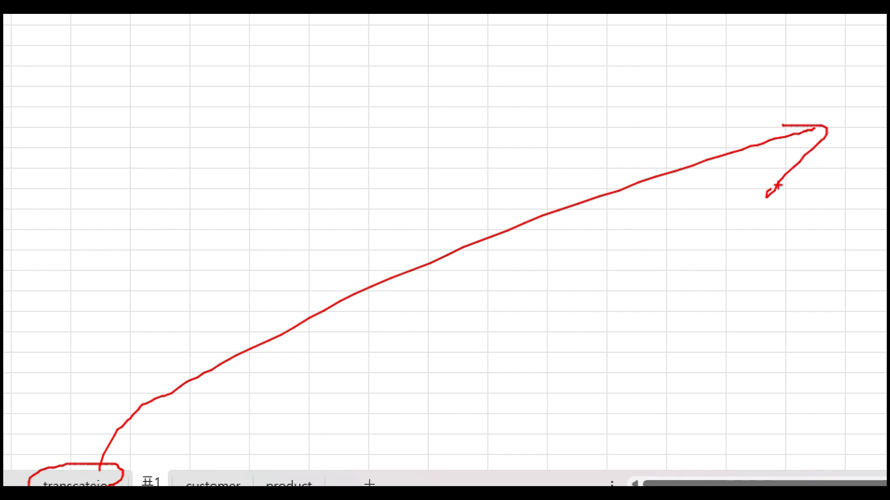
pyautogui.moveTo(824, 189)
pyautogui.mouseDown()
pyautogui.moveTo(431, 299)
pyautogui.moveTo(88, 457)
pyautogui.moveTo(131, 459)
pyautogui.moveTo(114, 469)
pyautogui.mouseUp()
pyautogui.press('Escape')
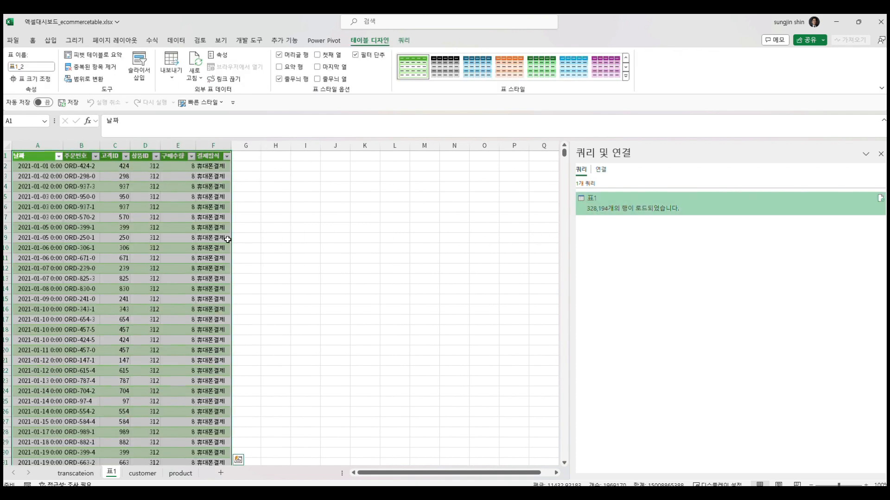
# - Examine the table the query loaded onto the 표1 sheet, from the 날짜 column through 결제방식
pyautogui.click(199, 239)
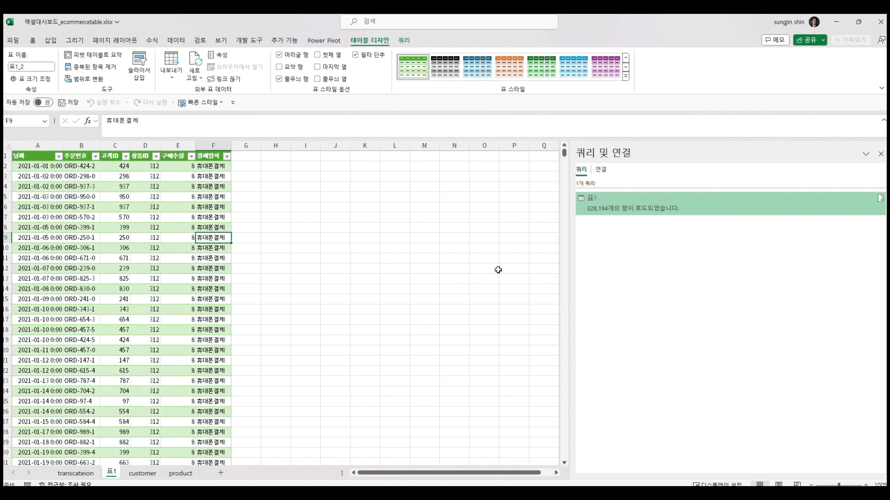
pyautogui.click(112, 266)
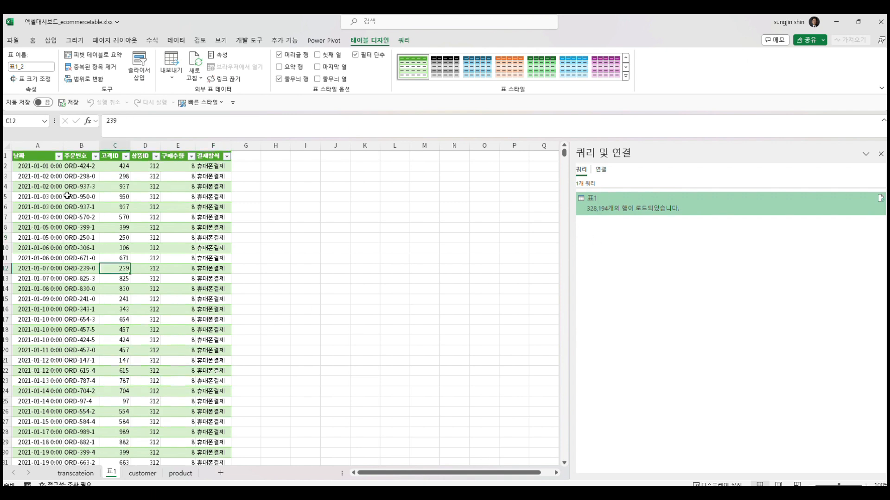
pyautogui.hotkey('ctrl', '1')
pyautogui.click(44, 141)
pyautogui.moveTo(337, 305)
pyautogui.mouseDown()
pyautogui.moveTo(161, 116)
pyautogui.moveTo(396, 354)
pyautogui.mouseUp()
pyautogui.moveTo(608, 217)
pyautogui.mouseDown()
pyautogui.moveTo(598, 244)
pyautogui.moveTo(627, 229)
pyautogui.mouseUp()
pyautogui.moveTo(632, 200); pyautogui.dragTo(636, 235)
pyautogui.moveTo(625, 265); pyautogui.dragTo(626, 289)
pyautogui.moveTo(645, 247)
pyautogui.mouseDown()
pyautogui.moveTo(646, 293)
pyautogui.moveTo(666, 246)
pyautogui.moveTo(675, 263)
pyautogui.mouseUp()
pyautogui.moveTo(671, 259); pyautogui.dragTo(681, 253)
pyautogui.moveTo(685, 238); pyautogui.dragTo(686, 288)
pyautogui.moveTo(746, 249)
pyautogui.mouseDown()
pyautogui.moveTo(700, 307)
pyautogui.moveTo(764, 310)
pyautogui.mouseUp()
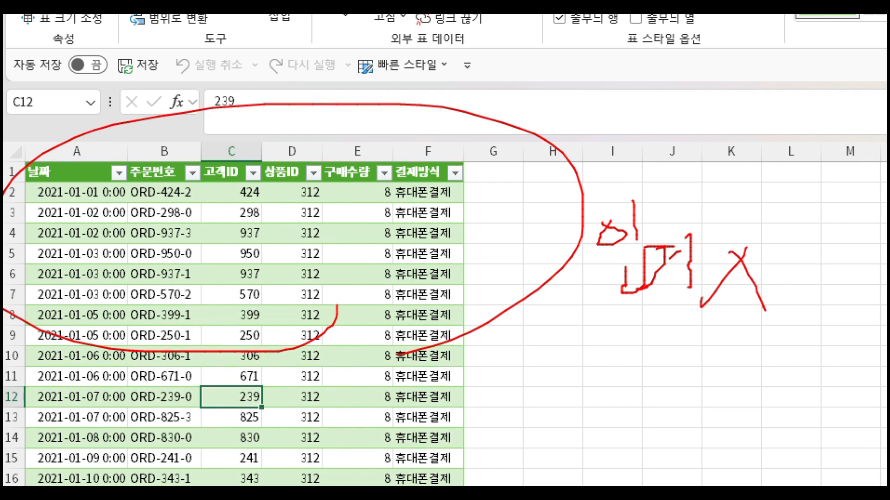
pyautogui.press('Escape')
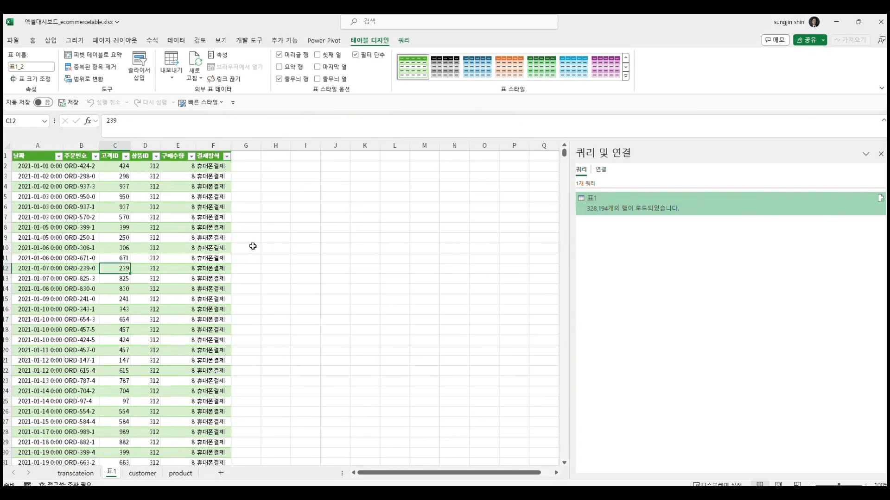
# - Compare the source data on the transcateion sheet with the query output on the 표1 sheet
pyautogui.click(76, 473)
pyautogui.hotkey('ctrl', '1')
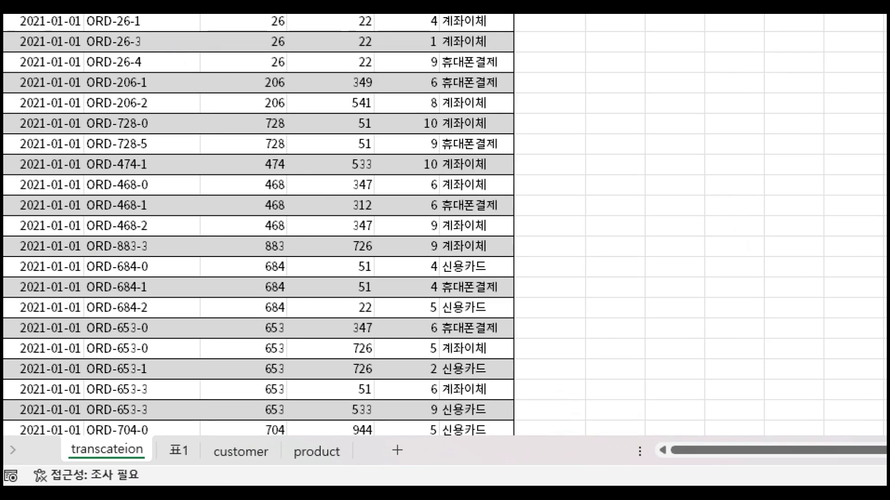
pyautogui.moveTo(87, 465)
pyautogui.mouseDown()
pyautogui.moveTo(75, 479)
pyautogui.moveTo(85, 464)
pyautogui.mouseUp()
pyautogui.moveTo(109, 431)
pyautogui.mouseDown()
pyautogui.moveTo(113, 403)
pyautogui.moveTo(480, 189)
pyautogui.moveTo(680, 153)
pyautogui.moveTo(637, 195)
pyautogui.mouseUp()
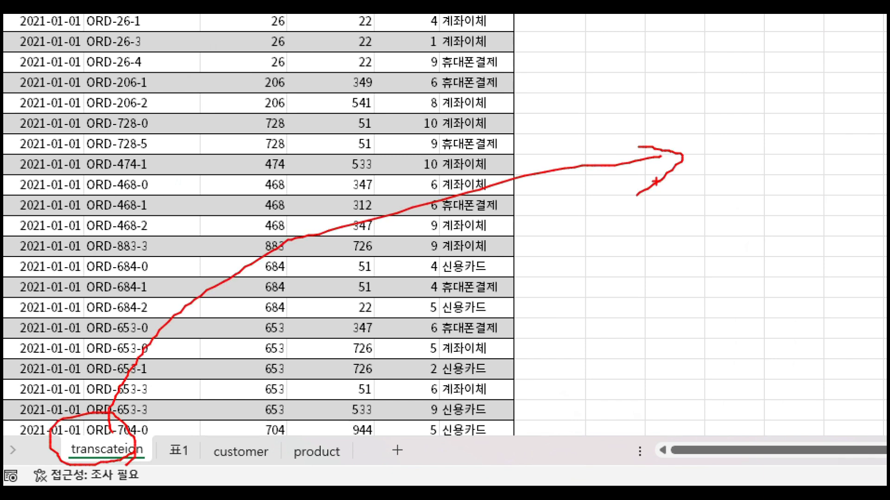
pyautogui.moveTo(711, 141)
pyautogui.mouseDown()
pyautogui.moveTo(737, 157)
pyautogui.moveTo(719, 171)
pyautogui.moveTo(695, 153)
pyautogui.moveTo(691, 192)
pyautogui.moveTo(678, 153)
pyautogui.moveTo(670, 185)
pyautogui.moveTo(382, 264)
pyautogui.moveTo(206, 373)
pyautogui.moveTo(175, 434)
pyautogui.moveTo(212, 411)
pyautogui.mouseUp()
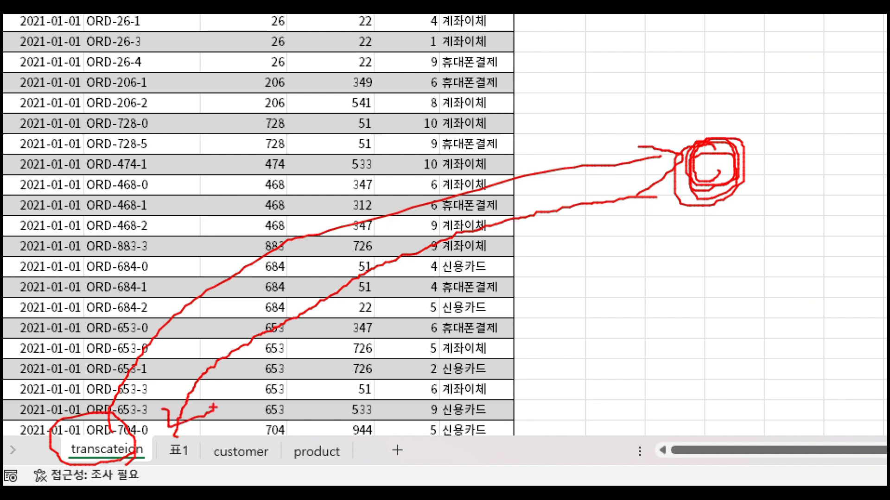
pyautogui.press('Escape')
pyautogui.click(108, 476)
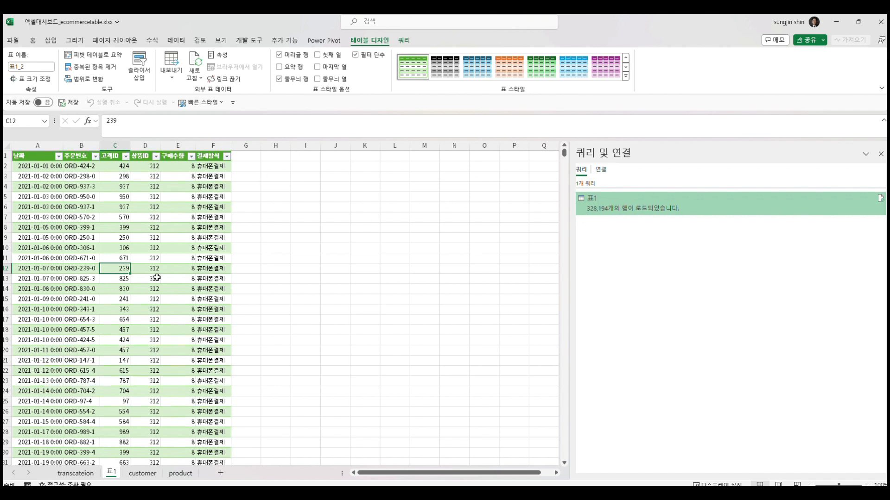
# - Open the load settings of the 표1 query and choose 연결만 만들기 instead of loading it as a table
pyautogui.rightClick(626, 208)
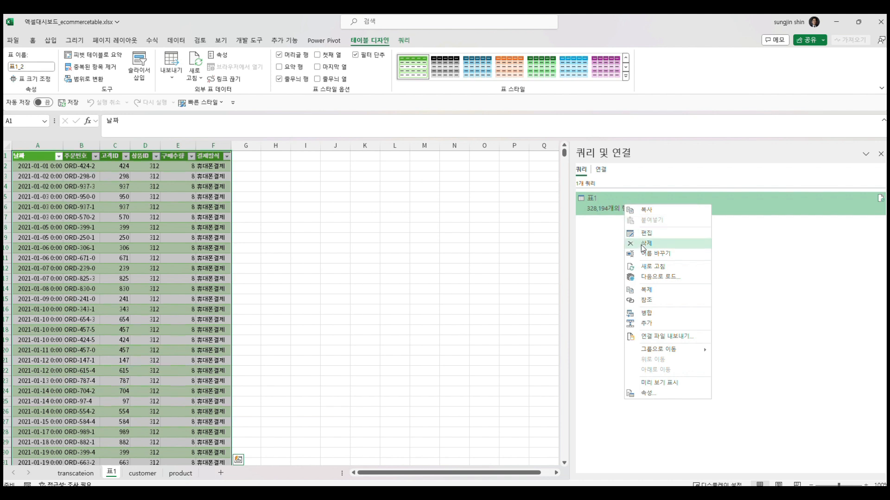
pyautogui.click(649, 281)
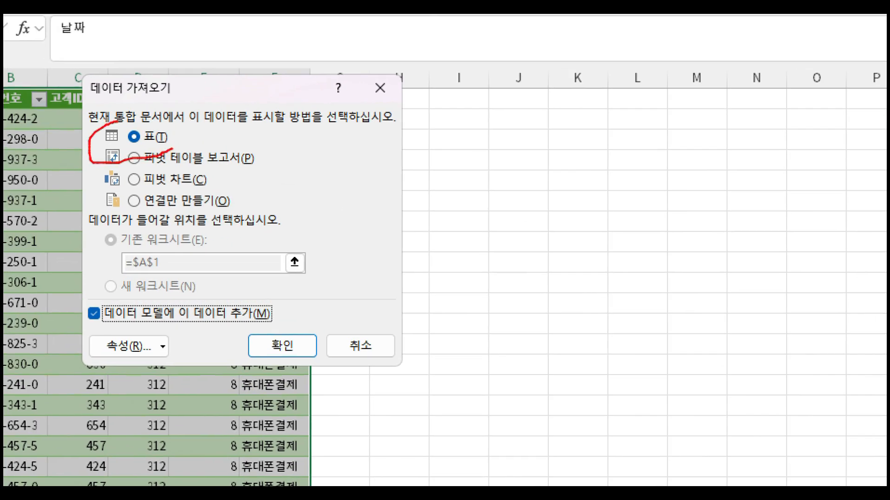
pyautogui.moveTo(174, 115); pyautogui.dragTo(167, 143)
pyautogui.moveTo(111, 210); pyautogui.dragTo(234, 213)
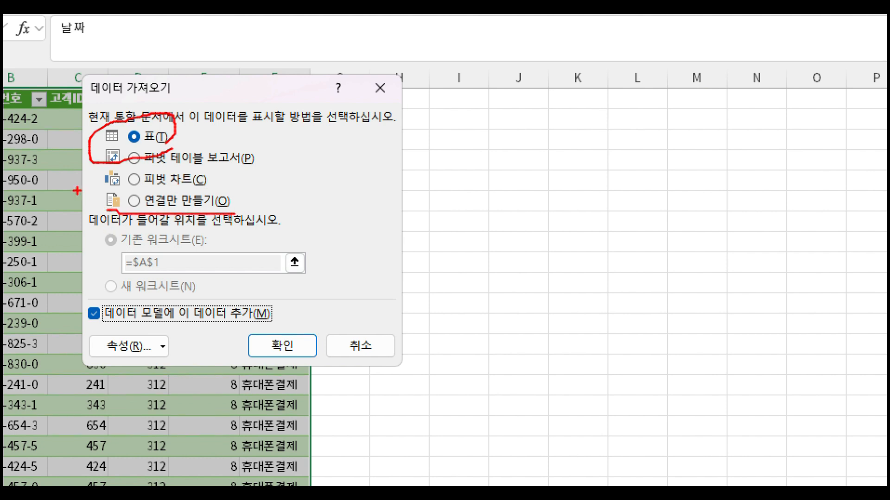
pyautogui.moveTo(117, 190); pyautogui.dragTo(126, 206)
pyautogui.press('Escape')
pyautogui.click(144, 209)
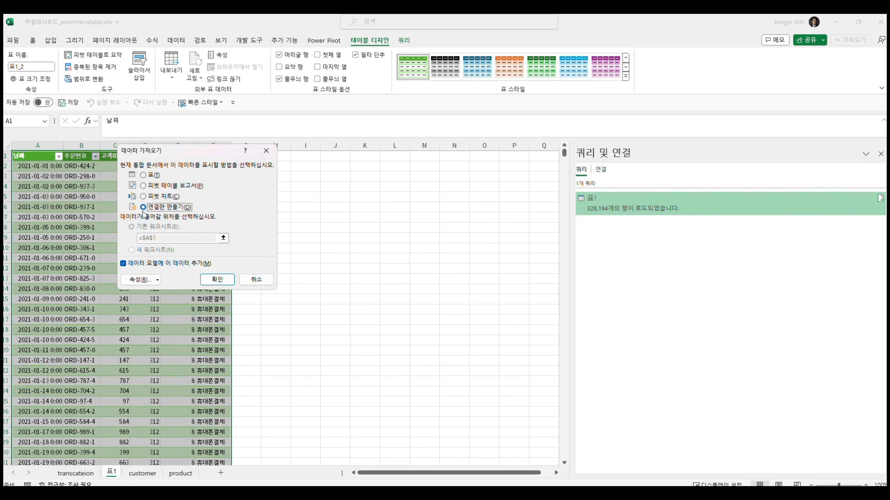
# - Examine the 연결만 만들기 and 데이터 모델에 이 데이터 추가 options in the data import dialog alongside the loaded table
pyautogui.hotkey('ctrl', '1')
pyautogui.moveTo(219, 171)
pyautogui.mouseDown()
pyautogui.moveTo(182, 142)
pyautogui.moveTo(214, 151)
pyautogui.mouseUp()
pyautogui.moveTo(176, 279)
pyautogui.mouseDown()
pyautogui.moveTo(147, 242)
pyautogui.moveTo(268, 243)
pyautogui.moveTo(284, 278)
pyautogui.moveTo(180, 279)
pyautogui.mouseUp()
pyautogui.moveTo(115, 258); pyautogui.dragTo(197, 242)
pyautogui.press('Escape')
pyautogui.hotkey('ctrl', '1')
pyautogui.click(134, 182)
pyautogui.moveTo(82, 181)
pyautogui.mouseDown()
pyautogui.moveTo(70, 156)
pyautogui.moveTo(94, 199)
pyautogui.mouseUp()
pyautogui.moveTo(164, 234)
pyautogui.mouseDown()
pyautogui.moveTo(151, 244)
pyautogui.moveTo(180, 242)
pyautogui.mouseUp()
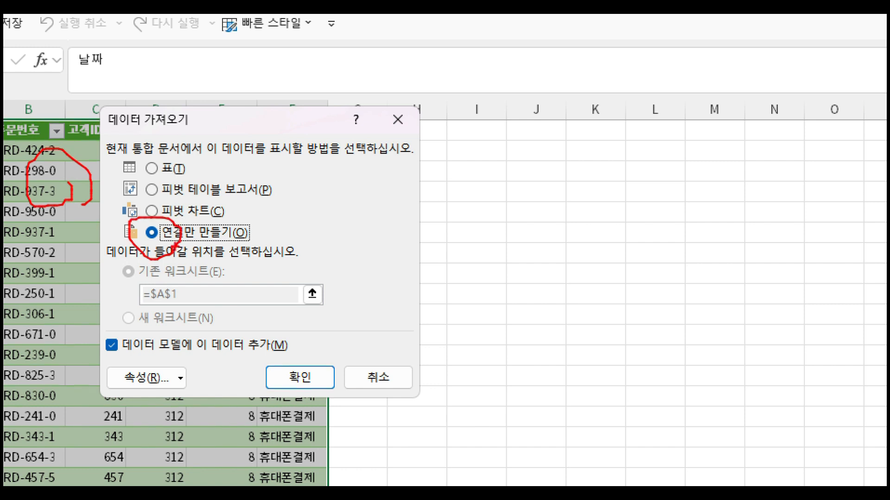
pyautogui.moveTo(56, 141); pyautogui.dragTo(17, 211)
pyautogui.moveTo(27, 151); pyautogui.dragTo(55, 178)
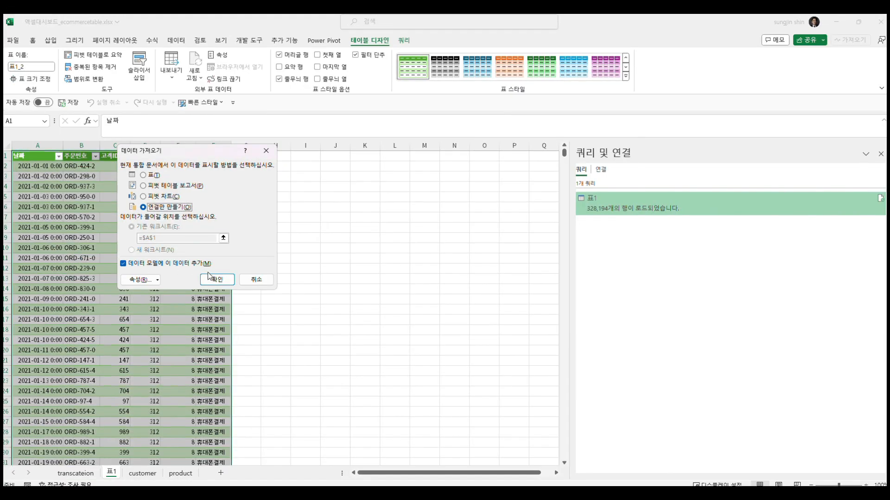
# - Apply the connection-only load with 데이터 모델에 이 데이터 추가 enabled, accepting the deletion of the loaded table
pyautogui.click(210, 278)
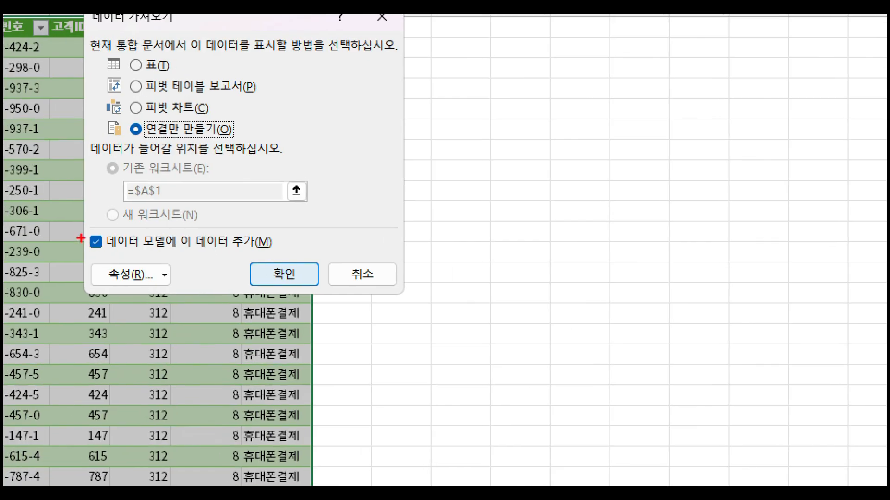
pyautogui.moveTo(80, 231)
pyautogui.mouseDown()
pyautogui.moveTo(152, 250)
pyautogui.moveTo(289, 257)
pyautogui.mouseUp()
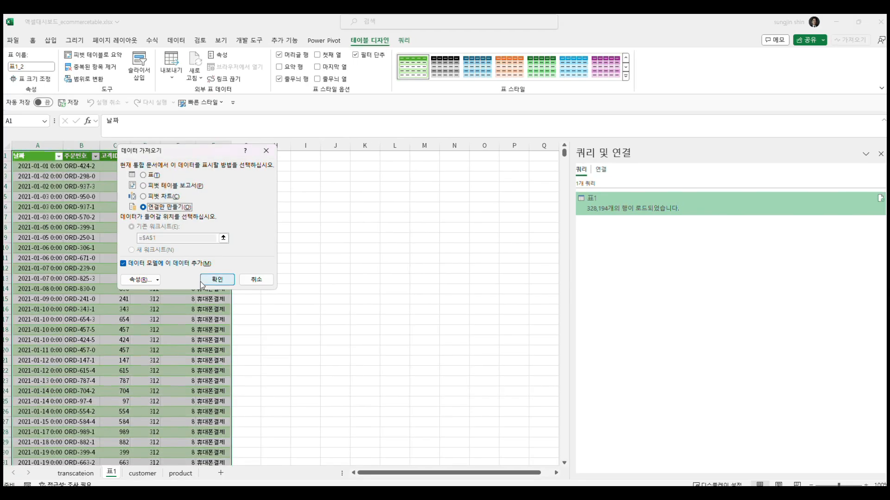
pyautogui.click(284, 274)
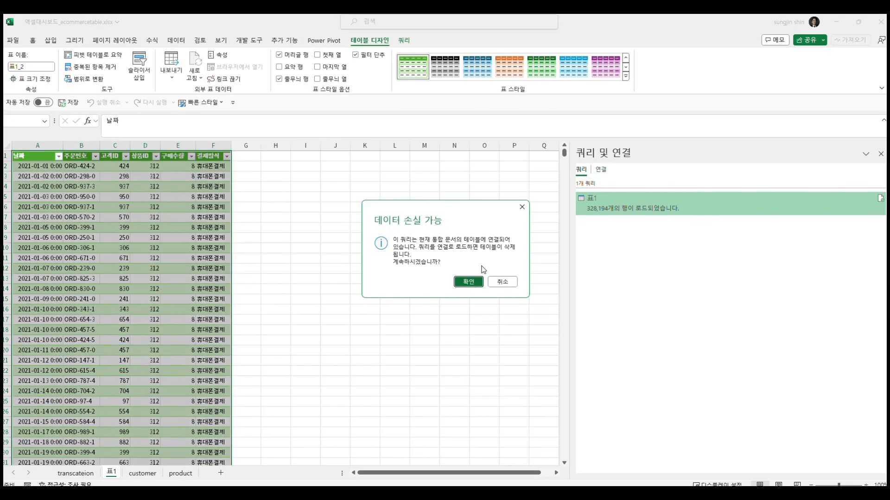
pyautogui.click(467, 283)
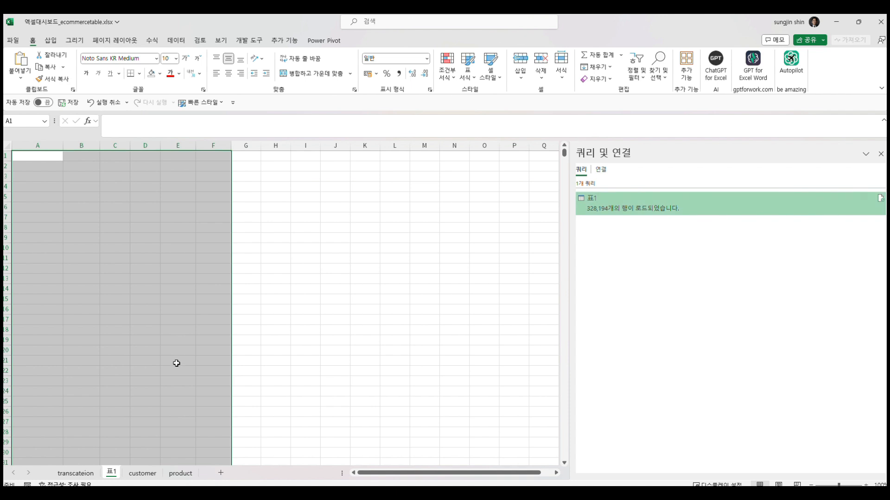
# - Review how the order data on the transcateion sheet connects to the 표1 query in the workbook's query list
pyautogui.click(182, 357)
pyautogui.click(82, 475)
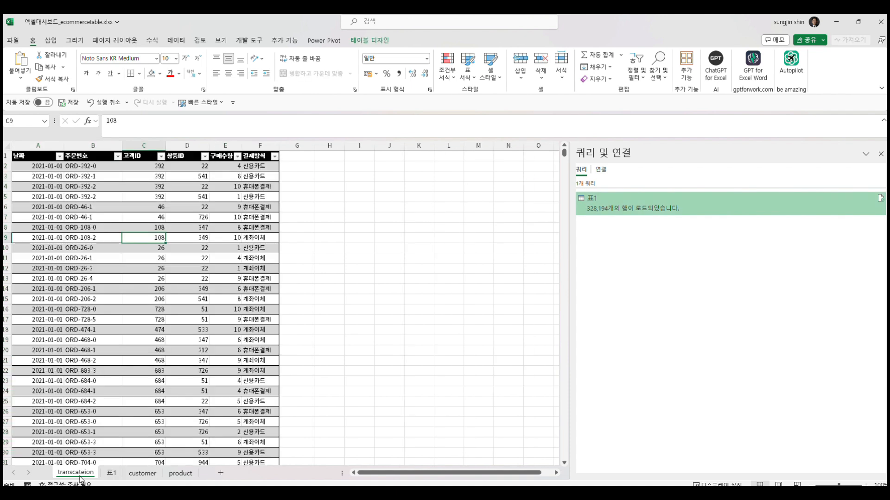
pyautogui.moveTo(100, 230); pyautogui.dragTo(168, 381)
pyautogui.click(120, 260)
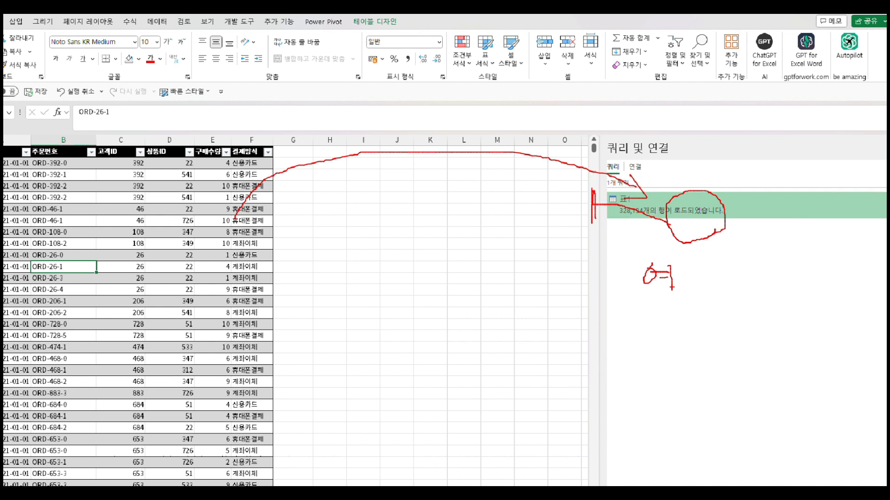
pyautogui.moveTo(689, 283); pyautogui.dragTo(689, 298)
pyautogui.moveTo(685, 280)
pyautogui.mouseDown()
pyautogui.moveTo(708, 274)
pyautogui.moveTo(721, 294)
pyautogui.mouseUp()
pyautogui.moveTo(716, 299); pyautogui.dragTo(736, 290)
pyautogui.moveTo(239, 284)
pyautogui.mouseDown()
pyautogui.moveTo(72, 320)
pyautogui.moveTo(86, 182)
pyautogui.moveTo(245, 220)
pyautogui.moveTo(148, 304)
pyautogui.moveTo(95, 201)
pyautogui.moveTo(227, 230)
pyautogui.moveTo(232, 202)
pyautogui.moveTo(382, 125)
pyautogui.moveTo(559, 151)
pyautogui.moveTo(623, 215)
pyautogui.moveTo(428, 198)
pyautogui.mouseUp()
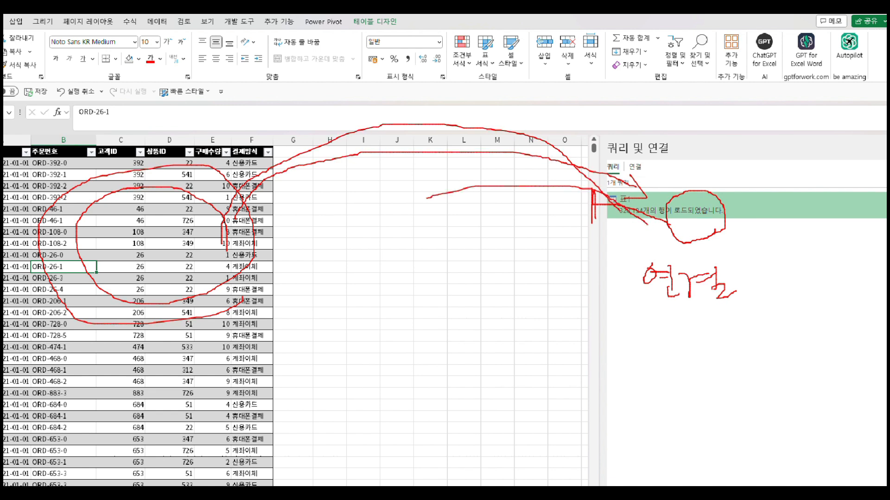
pyautogui.moveTo(589, 186); pyautogui.dragTo(595, 222)
pyautogui.moveTo(708, 297)
pyautogui.mouseDown()
pyautogui.moveTo(646, 274)
pyautogui.moveTo(725, 279)
pyautogui.mouseUp()
pyautogui.press('Escape')
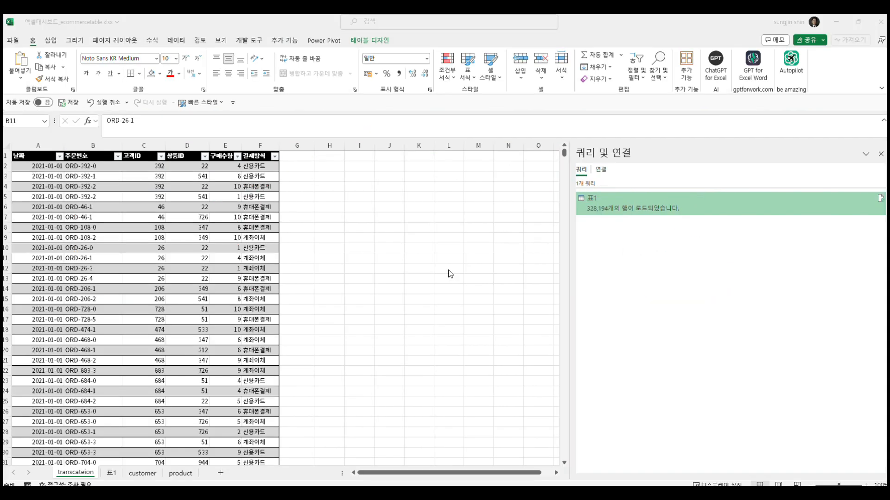
# - Return to the 표1 sheet and select the range A2:N25 to inspect its contents
pyautogui.click(111, 474)
pyautogui.moveTo(47, 167); pyautogui.dragTo(378, 376)
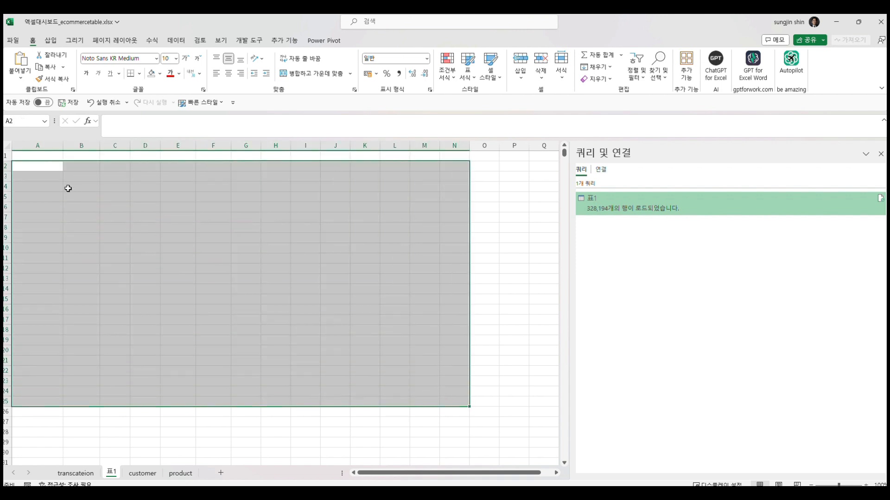
# - Delete the empty 표1 sheet from the workbook and accept its permanent removal
pyautogui.click(7, 146)
pyautogui.click(82, 186)
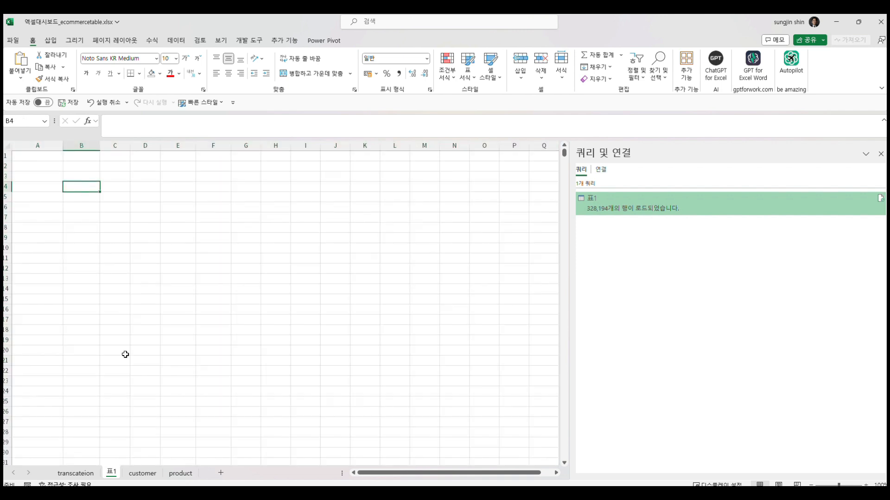
pyautogui.rightClick(116, 472)
pyautogui.click(145, 344)
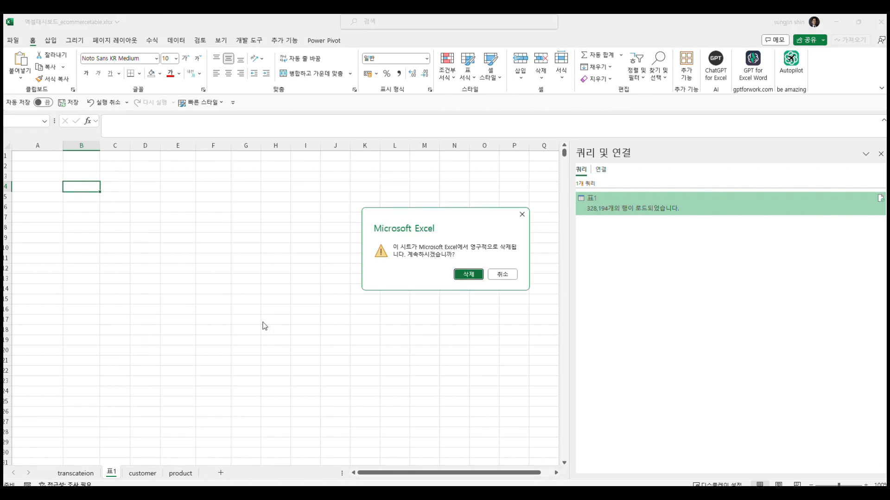
pyautogui.click(472, 276)
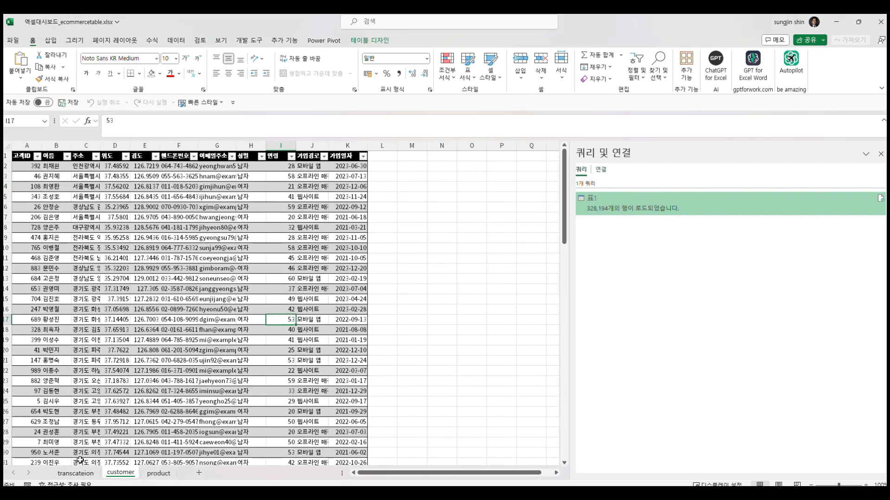
# - Look through the customer and product sheets and compare the order data in A1:F28 of transcateion with the 표1 query
pyautogui.click(84, 477)
pyautogui.click(136, 480)
pyautogui.click(156, 476)
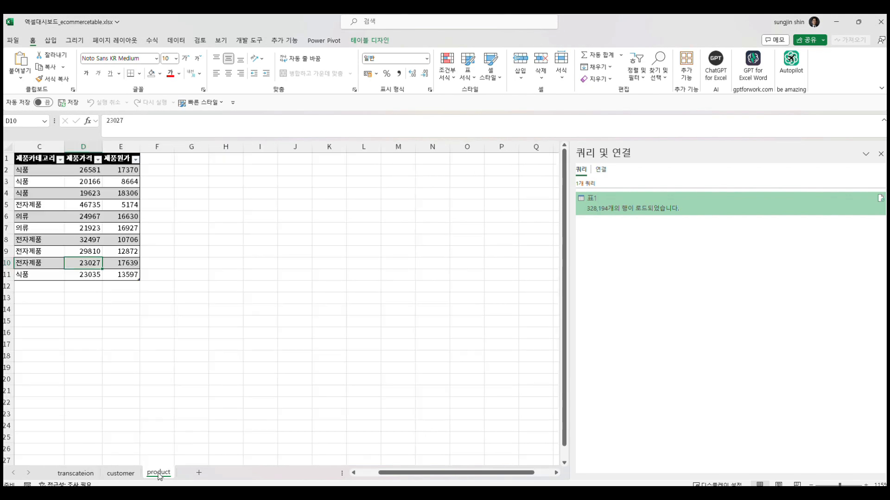
pyautogui.click(79, 474)
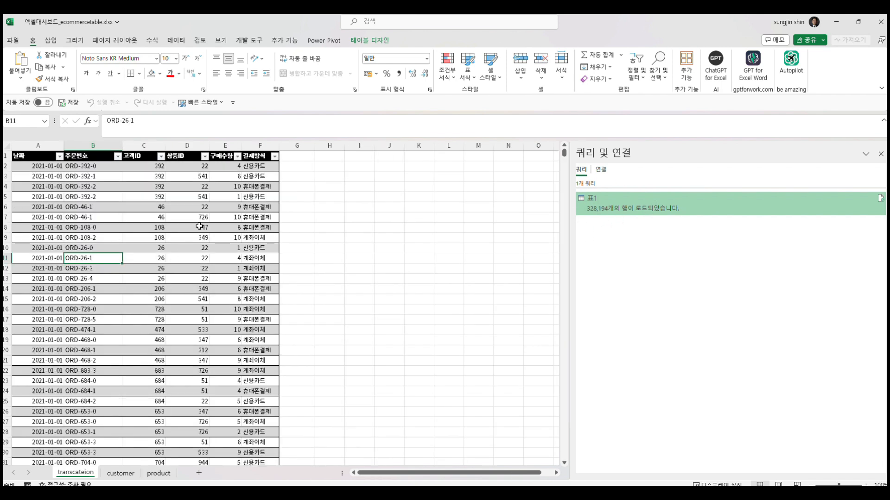
pyautogui.moveTo(257, 156); pyautogui.dragTo(36, 431)
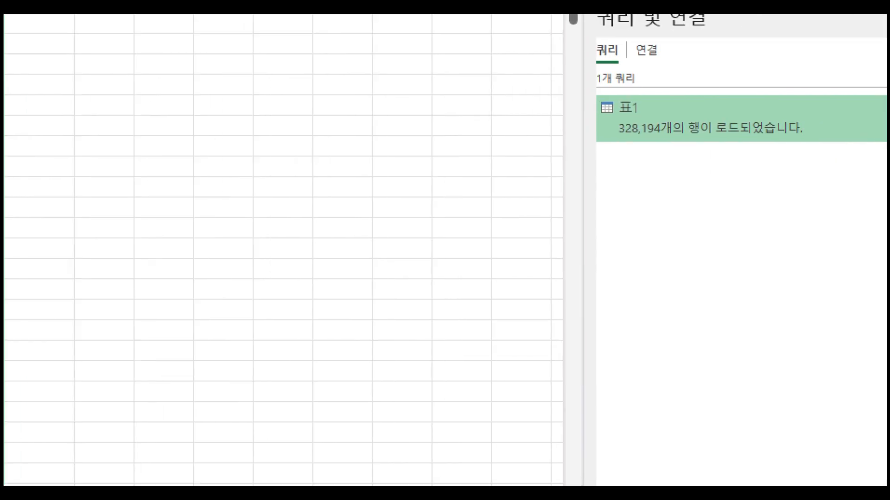
pyautogui.moveTo(27, 143)
pyautogui.mouseDown()
pyautogui.moveTo(795, 79)
pyautogui.moveTo(821, 100)
pyautogui.moveTo(725, 114)
pyautogui.mouseUp()
pyautogui.press('Escape')
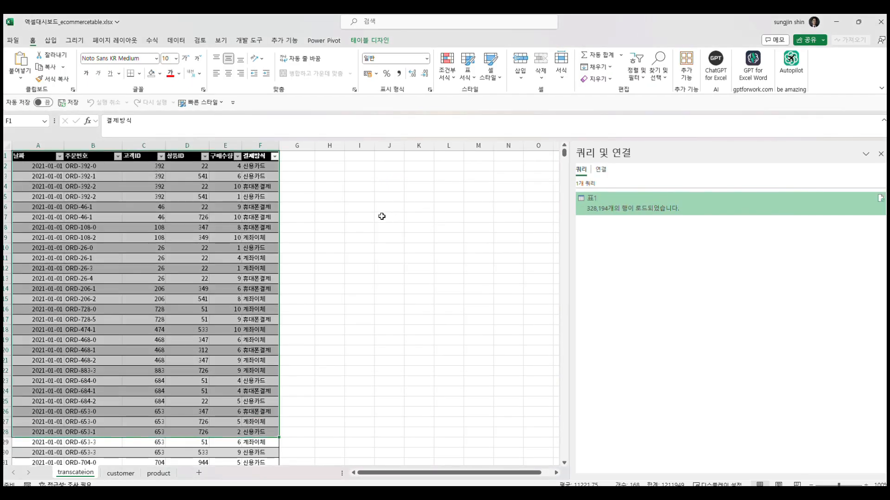
pyautogui.click(347, 219)
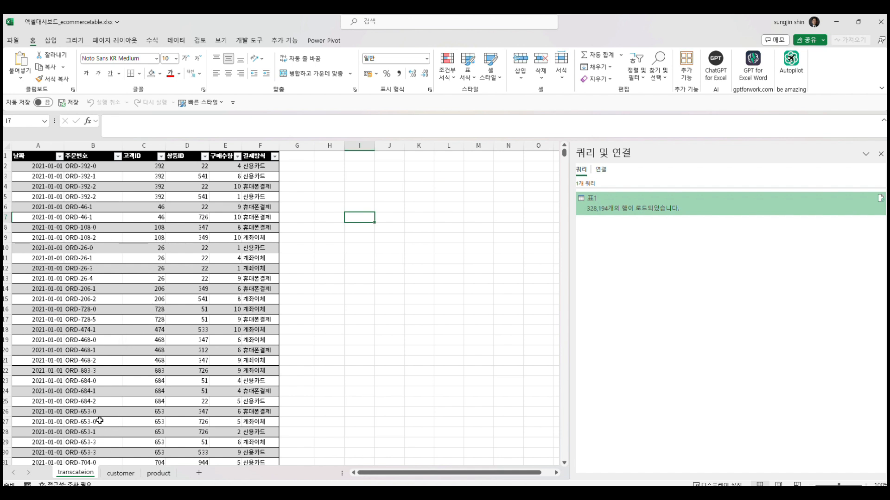
# - Examine the order records on the transcateion sheet by selecting A4:D21, the 결제방식 values and A1:F23
pyautogui.click(93, 330)
pyautogui.moveTo(44, 187); pyautogui.dragTo(191, 360)
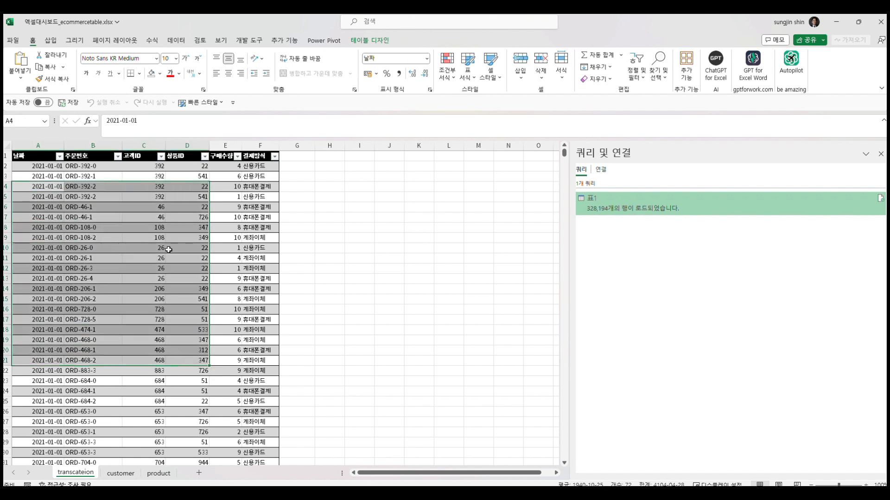
pyautogui.moveTo(243, 188); pyautogui.dragTo(252, 319)
pyautogui.click(248, 237)
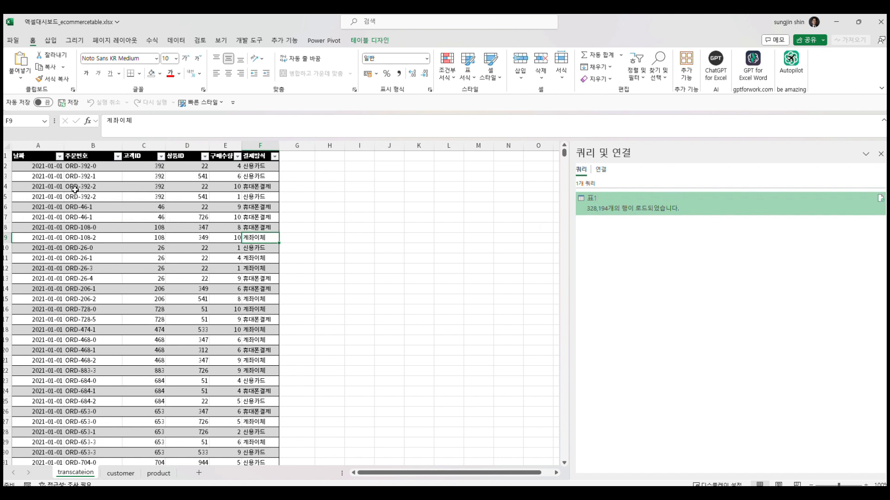
pyautogui.moveTo(41, 160); pyautogui.dragTo(250, 383)
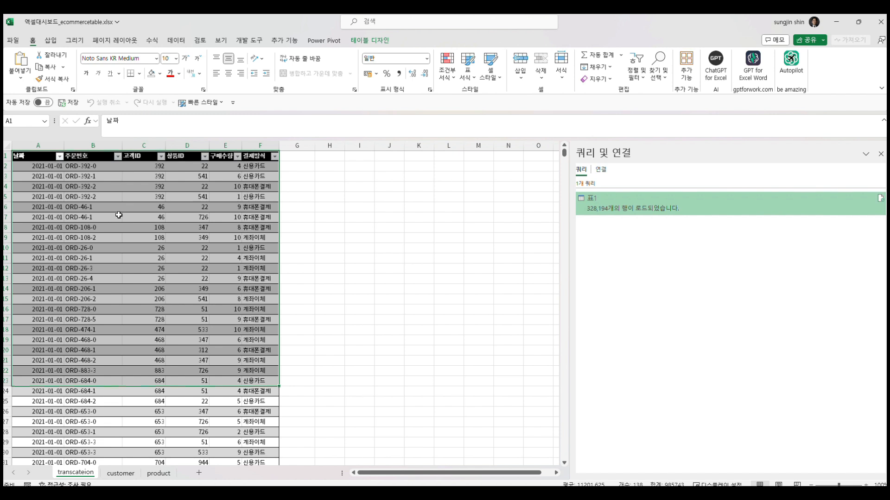
pyautogui.click(142, 208)
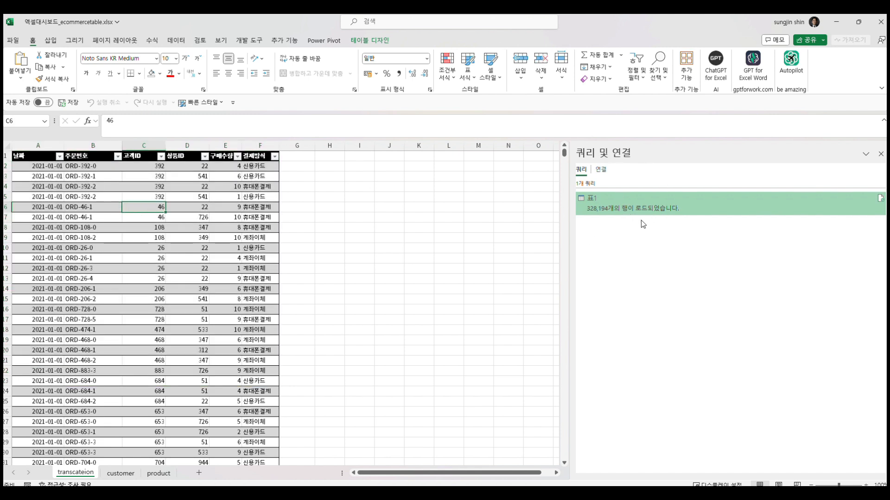
# - Inspect the 고객ID, 상품ID, 구매수량 and 결제방식 columns of the order table one by one
pyautogui.click(140, 139)
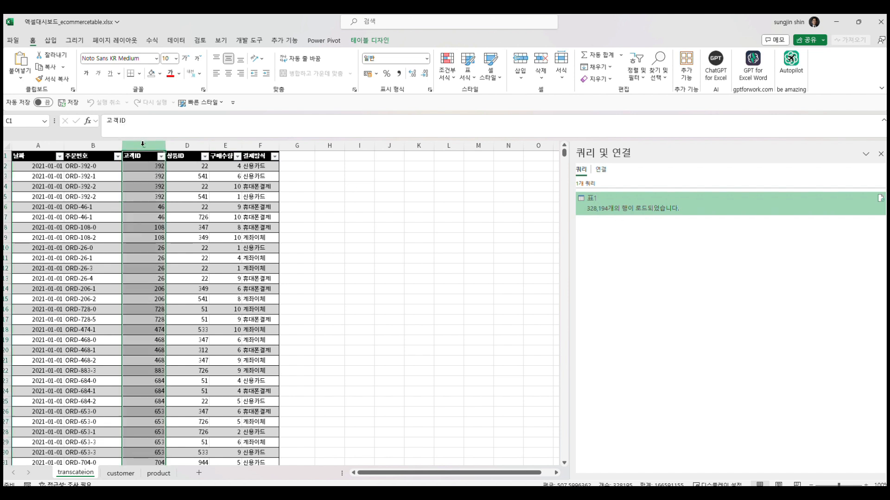
pyautogui.click(187, 140)
pyautogui.click(226, 140)
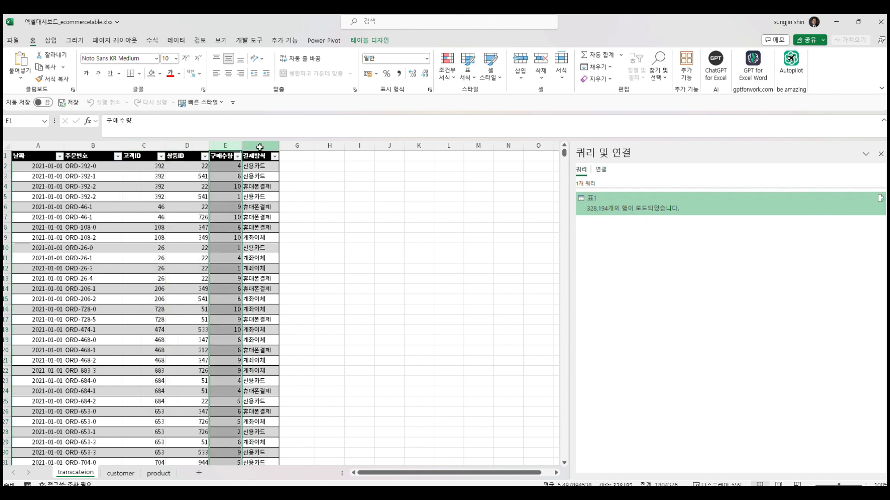
pyautogui.click(260, 144)
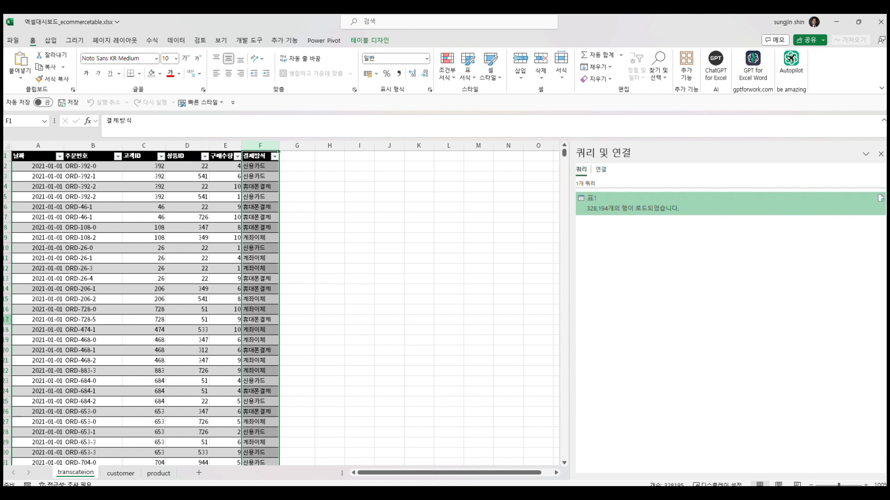
pyautogui.click(172, 297)
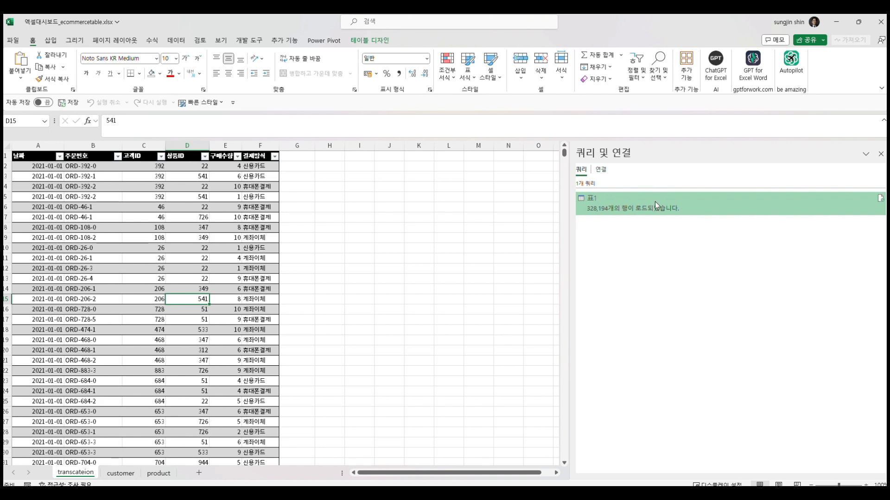
# - Open the 표1 query in the Power Query Editor to view its data
pyautogui.rightClick(616, 211)
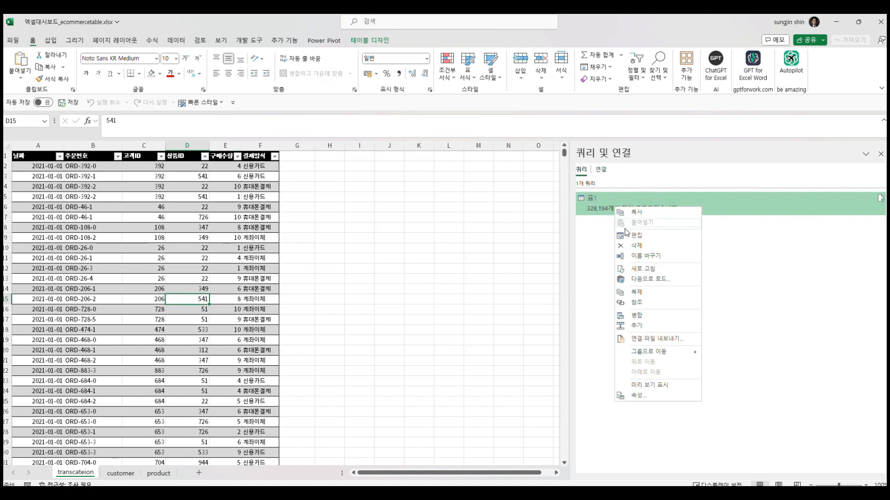
pyautogui.click(626, 241)
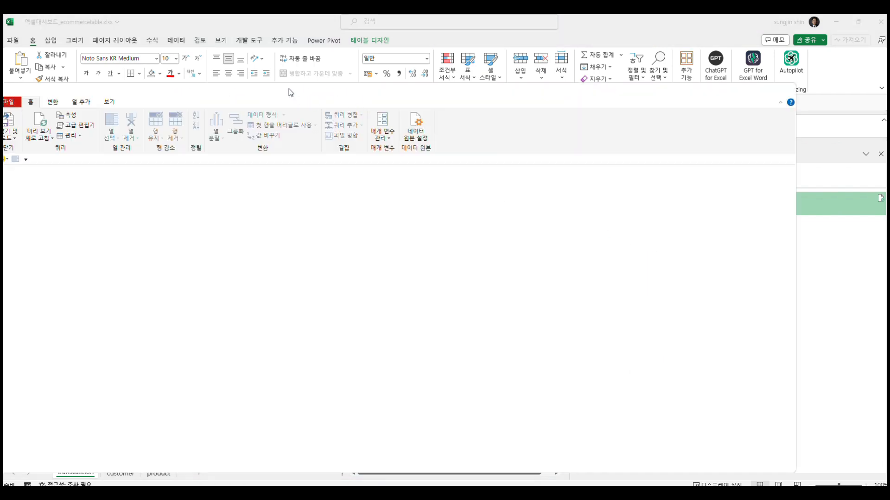
pyautogui.doubleClick(341, 92)
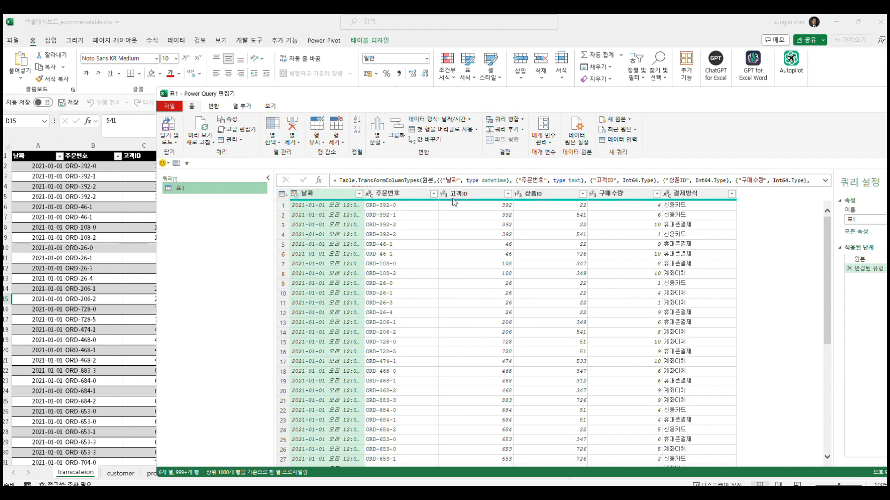
# - Examine which 파일 and 기타 원본 source types the Power Query Editor offers for adding a new query
pyautogui.click(631, 121)
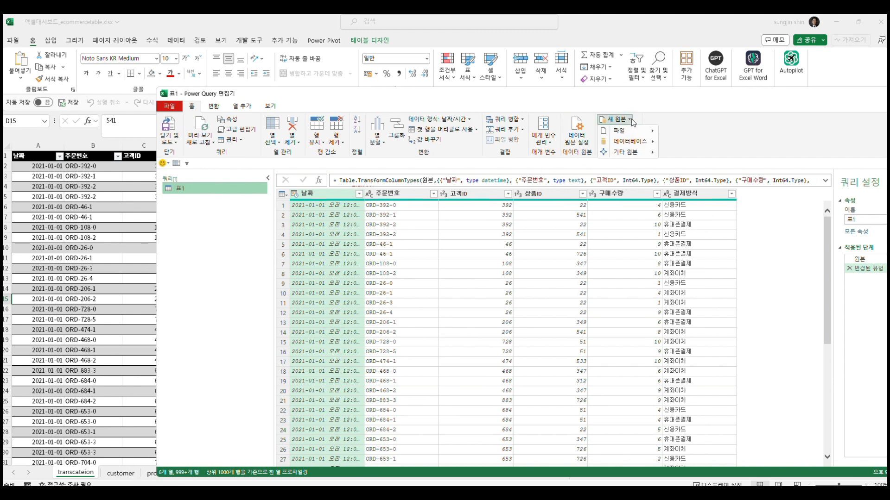
pyautogui.hotkey('ctrl', '1')
pyautogui.click(657, 127)
pyautogui.moveTo(607, 131)
pyautogui.mouseDown()
pyautogui.moveTo(529, 142)
pyautogui.moveTo(613, 105)
pyautogui.mouseUp()
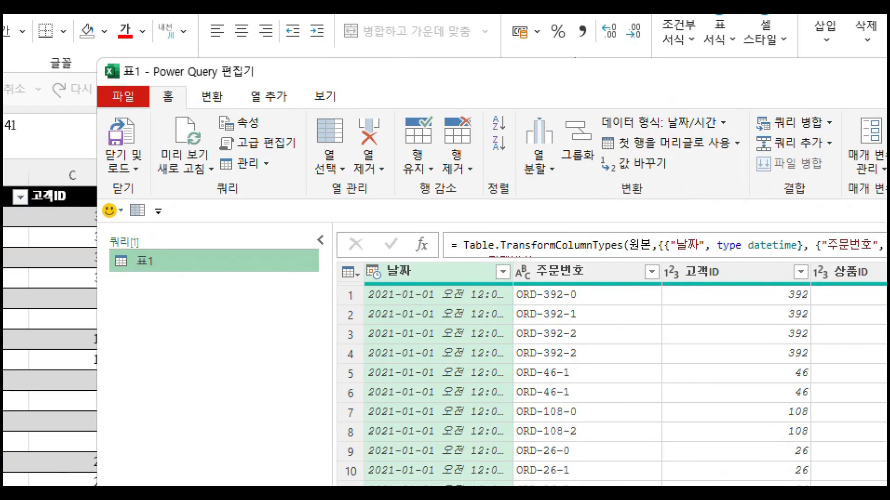
pyautogui.moveTo(202, 84)
pyautogui.mouseDown()
pyautogui.moveTo(142, 52)
pyautogui.moveTo(264, 82)
pyautogui.mouseUp()
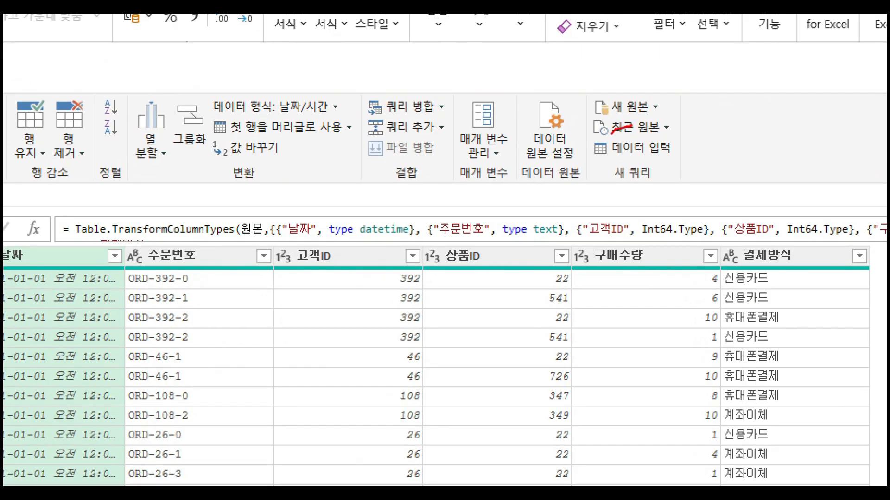
pyautogui.moveTo(612, 130)
pyautogui.mouseDown()
pyautogui.moveTo(606, 91)
pyautogui.moveTo(638, 129)
pyautogui.mouseUp()
pyautogui.click(630, 107)
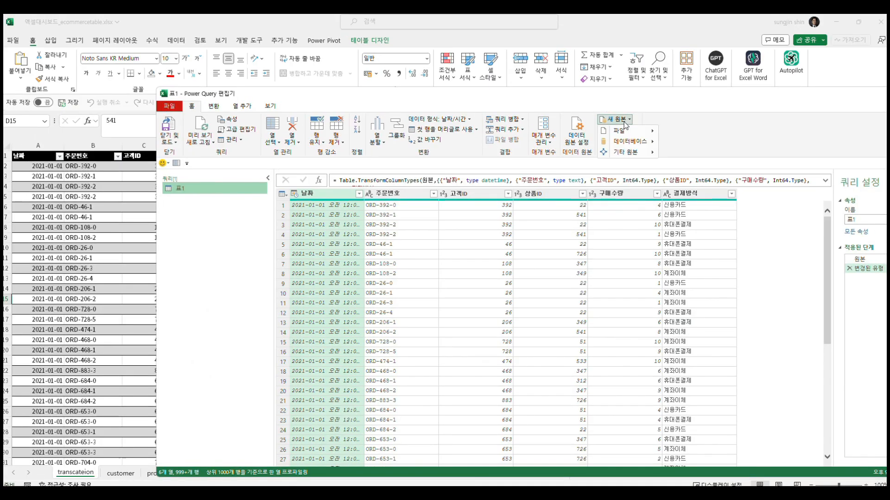
pyautogui.moveTo(625, 153)
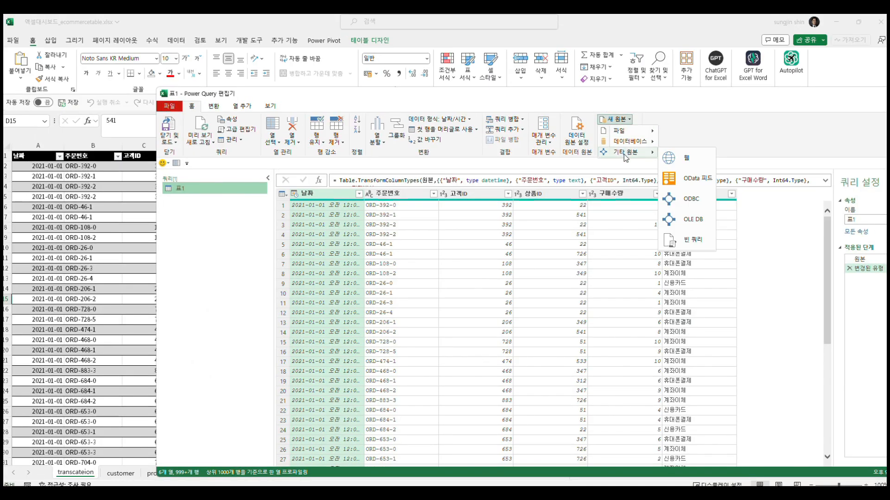
pyautogui.moveTo(623, 134)
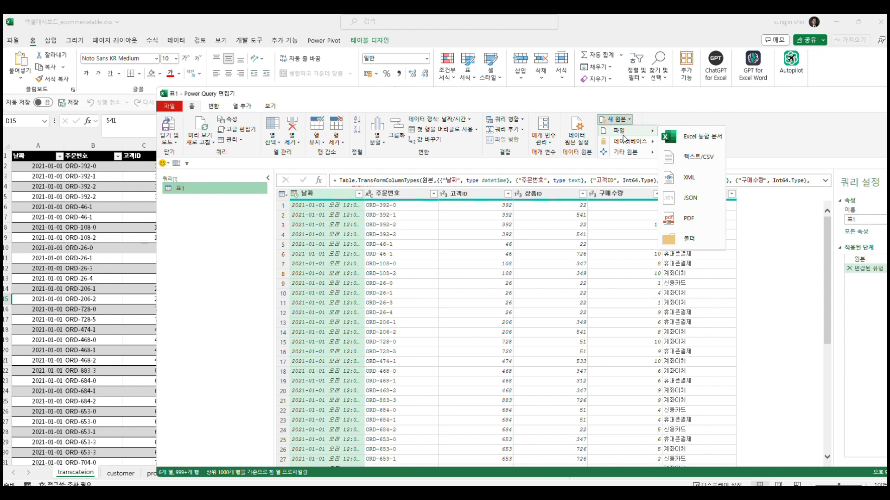
pyautogui.click(221, 234)
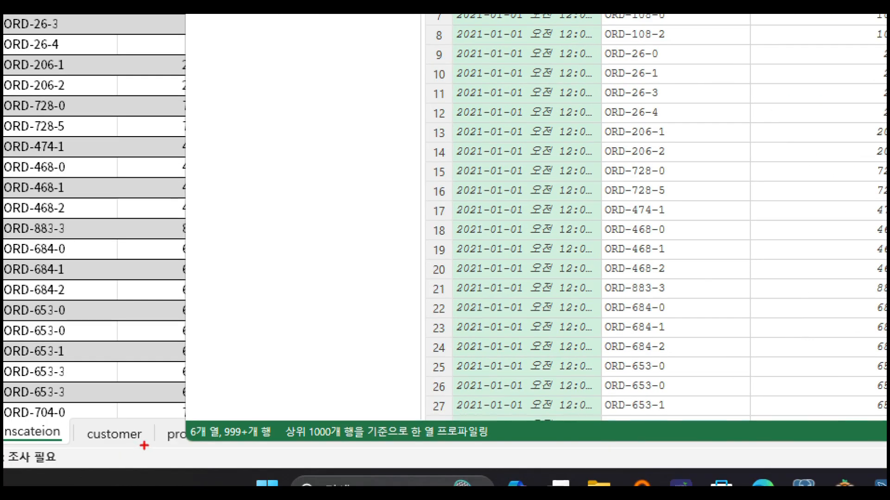
# - Close the Power Query Editor and return to the workbook without changing the 표1 query
pyautogui.moveTo(144, 445)
pyautogui.mouseDown()
pyautogui.moveTo(148, 396)
pyautogui.moveTo(159, 443)
pyautogui.moveTo(220, 404)
pyautogui.moveTo(204, 461)
pyautogui.mouseUp()
pyautogui.moveTo(160, 408)
pyautogui.mouseDown()
pyautogui.moveTo(253, 302)
pyautogui.moveTo(237, 333)
pyautogui.mouseUp()
pyautogui.moveTo(227, 411)
pyautogui.mouseDown()
pyautogui.moveTo(290, 362)
pyautogui.moveTo(278, 384)
pyautogui.mouseUp()
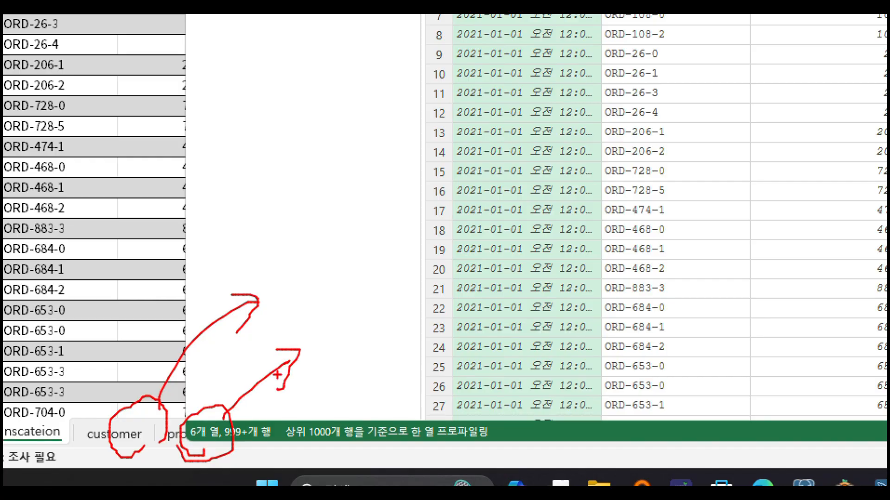
pyautogui.press('Escape')
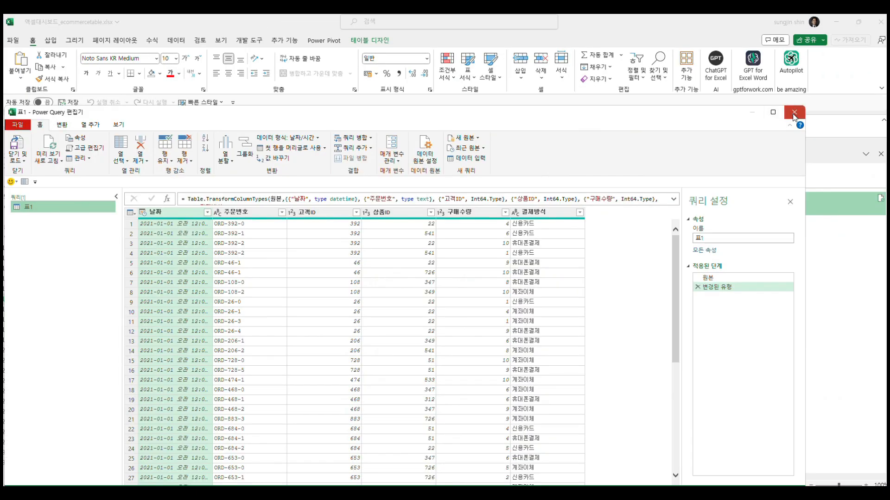
pyautogui.click(791, 114)
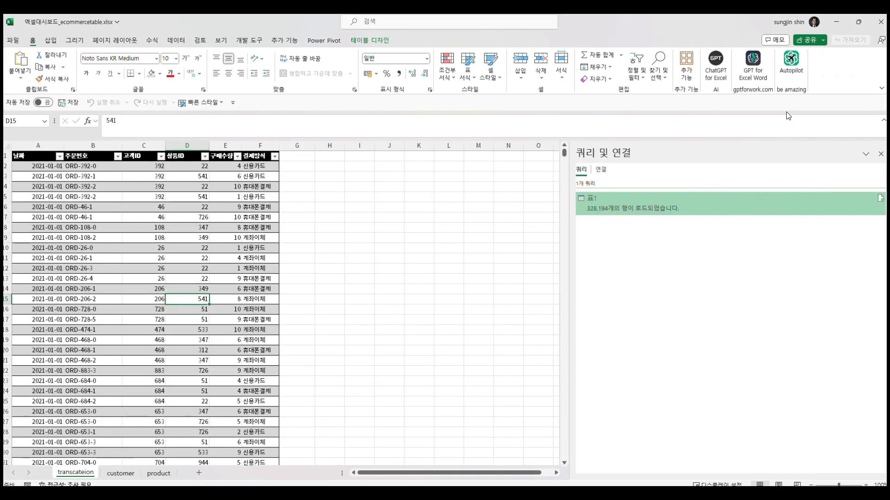
# - Import the customer sheet's table into the Power Query Editor as a new query from its table range
pyautogui.click(117, 474)
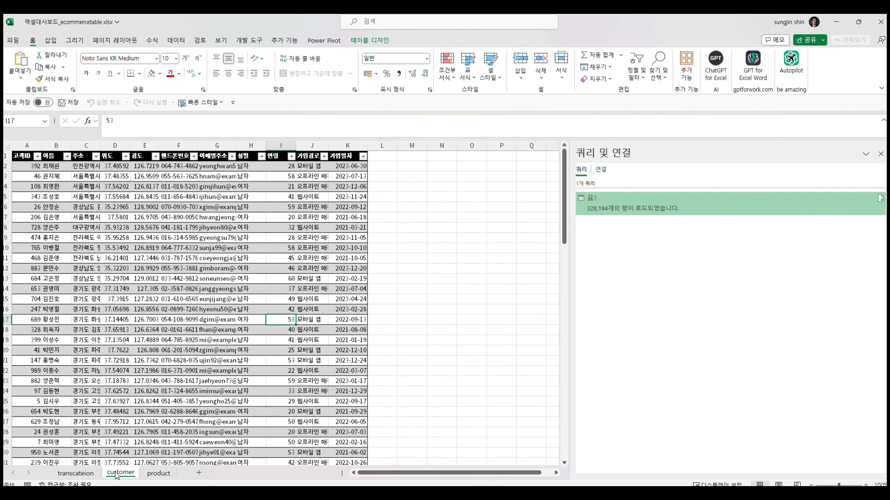
pyautogui.hotkey('ctrl', '1')
pyautogui.click(128, 440)
pyautogui.moveTo(133, 463)
pyautogui.mouseDown()
pyautogui.moveTo(143, 479)
pyautogui.moveTo(118, 482)
pyautogui.mouseUp()
pyautogui.press('Escape')
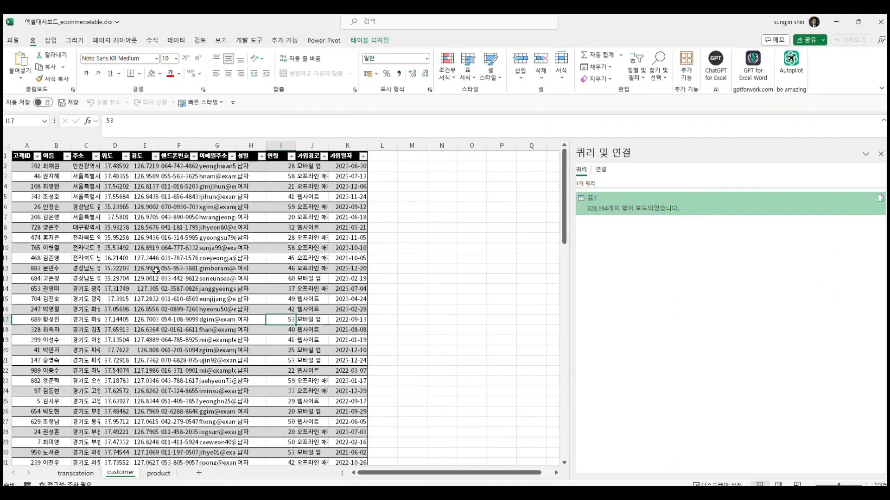
pyautogui.click(180, 268)
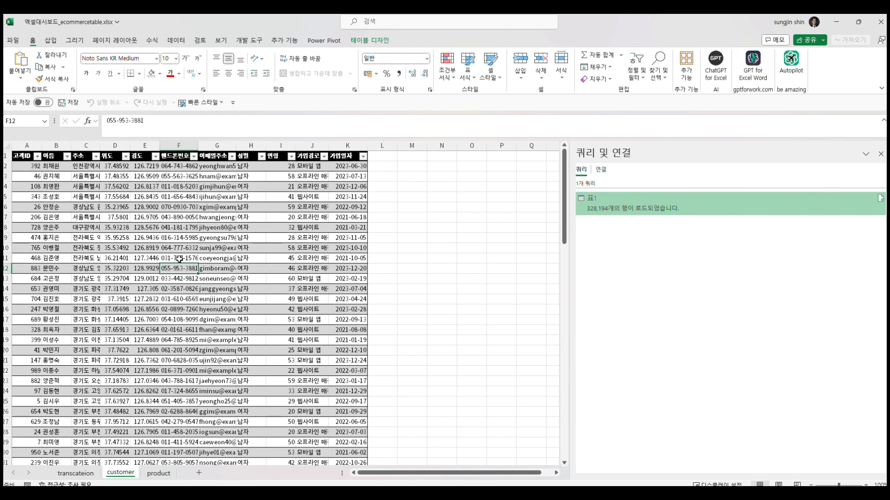
pyautogui.click(175, 43)
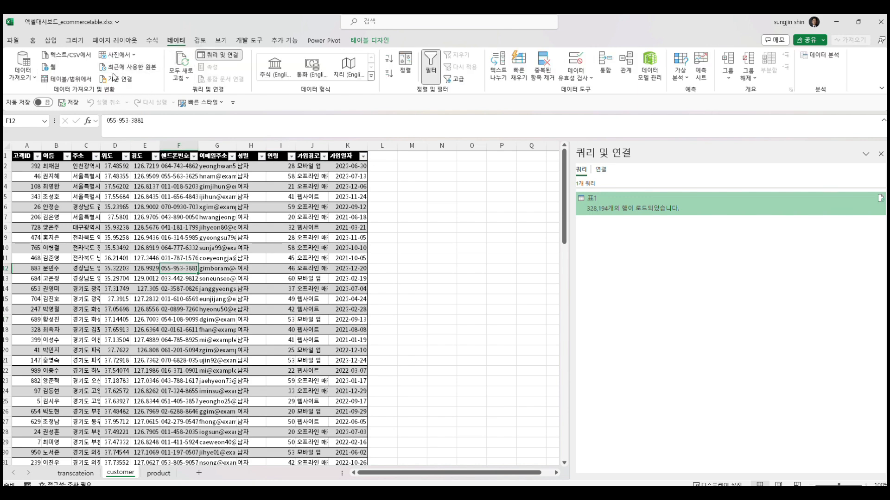
pyautogui.click(71, 79)
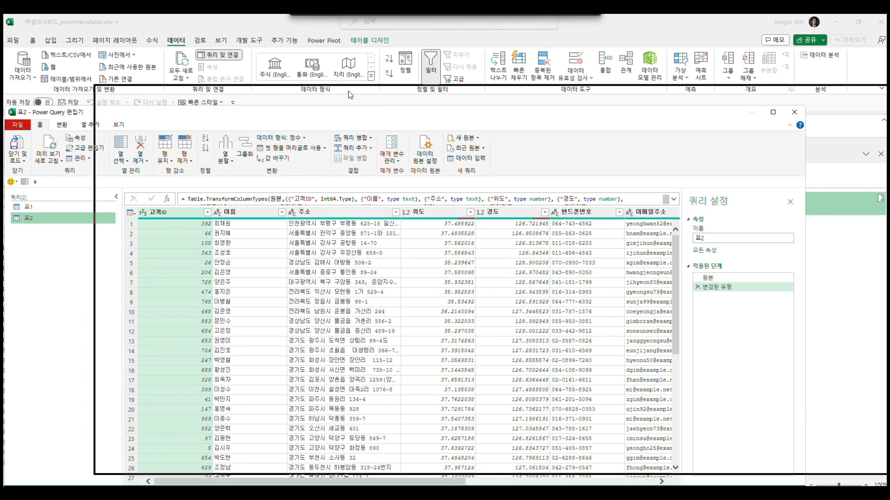
pyautogui.moveTo(254, 115); pyautogui.dragTo(444, 99)
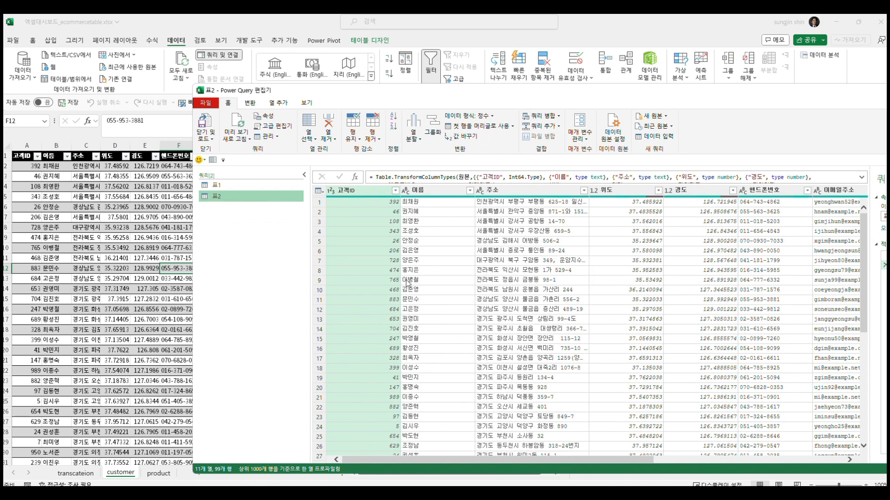
# - Review the 고객ID, 이름, 주소, 위도 and 경도 columns of the 표2 query against the customer sheet
pyautogui.click(376, 190)
pyautogui.click(423, 190)
pyautogui.click(499, 190)
pyautogui.click(607, 191)
pyautogui.click(674, 190)
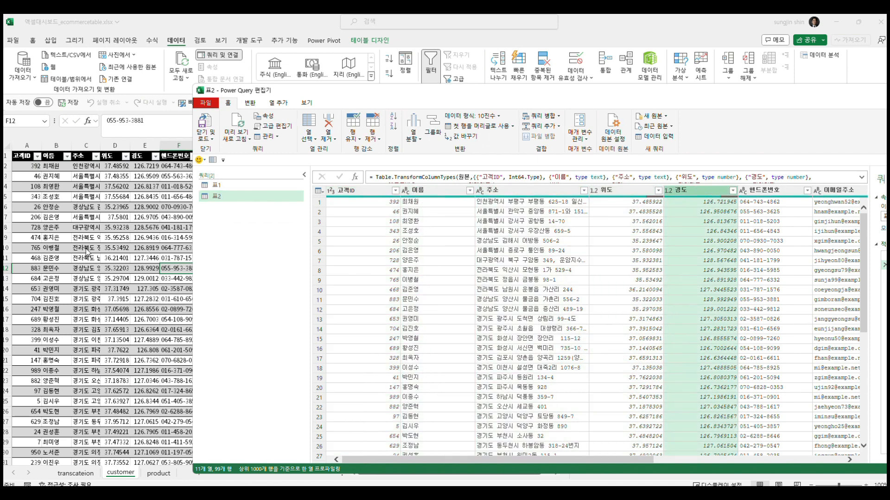
pyautogui.hotkey('ctrl', '1')
pyautogui.click(119, 209)
pyautogui.moveTo(304, 259)
pyautogui.mouseDown()
pyautogui.moveTo(288, 299)
pyautogui.moveTo(37, 177)
pyautogui.moveTo(316, 180)
pyautogui.moveTo(293, 194)
pyautogui.moveTo(357, 155)
pyautogui.moveTo(405, 188)
pyautogui.moveTo(389, 176)
pyautogui.moveTo(419, 176)
pyautogui.moveTo(410, 188)
pyautogui.mouseUp()
pyautogui.press('Escape')
# - Close the Power Query Editor and keep the changes so the 표2 query is loaded into the workbook
pyautogui.moveTo(453, 94); pyautogui.dragTo(230, 129)
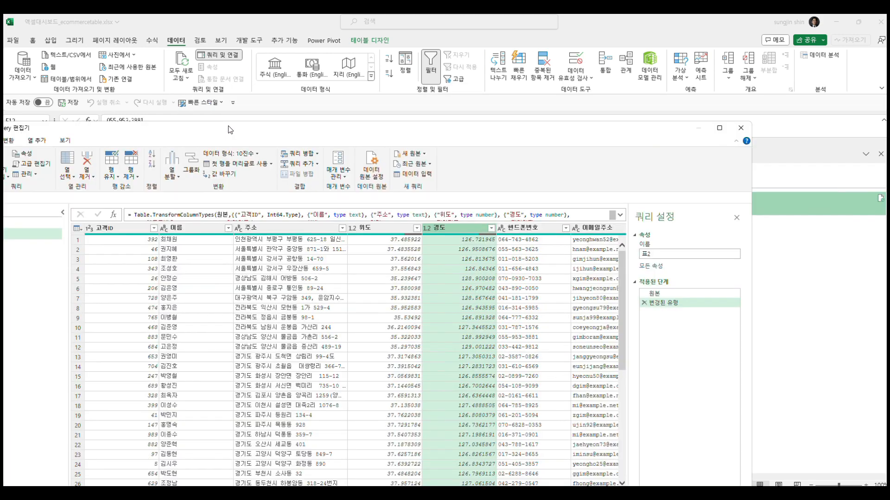
pyautogui.click(740, 128)
pyautogui.click(452, 269)
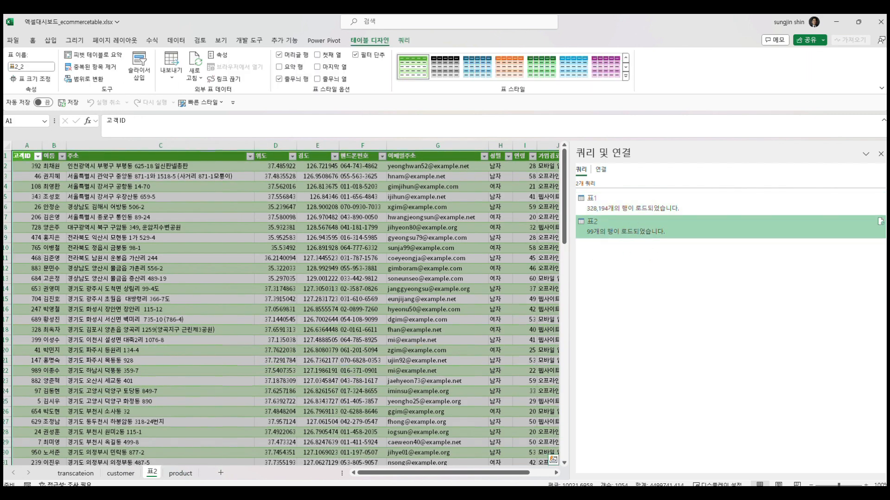
# - Permanently delete the 표2 worksheet that duplicates the customer data
pyautogui.click(185, 476)
pyautogui.rightClick(92, 216)
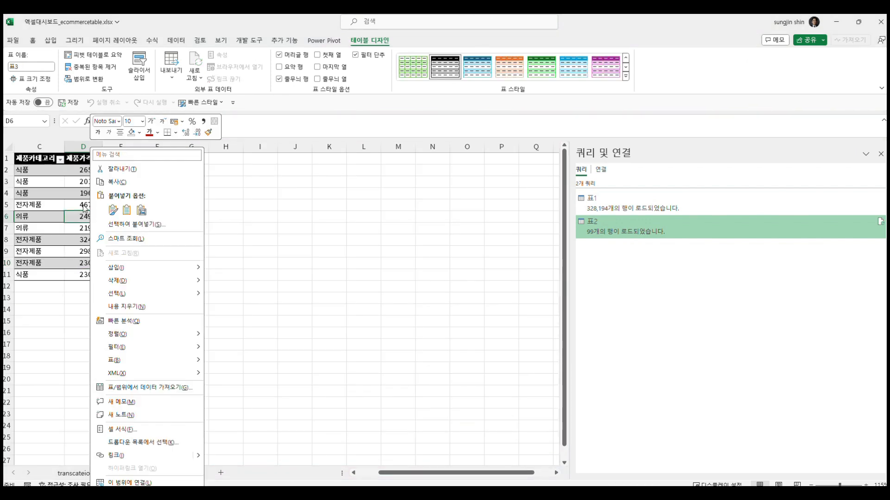
pyautogui.click(83, 208)
pyautogui.click(170, 387)
pyautogui.click(122, 474)
pyautogui.click(153, 473)
pyautogui.rightClick(153, 474)
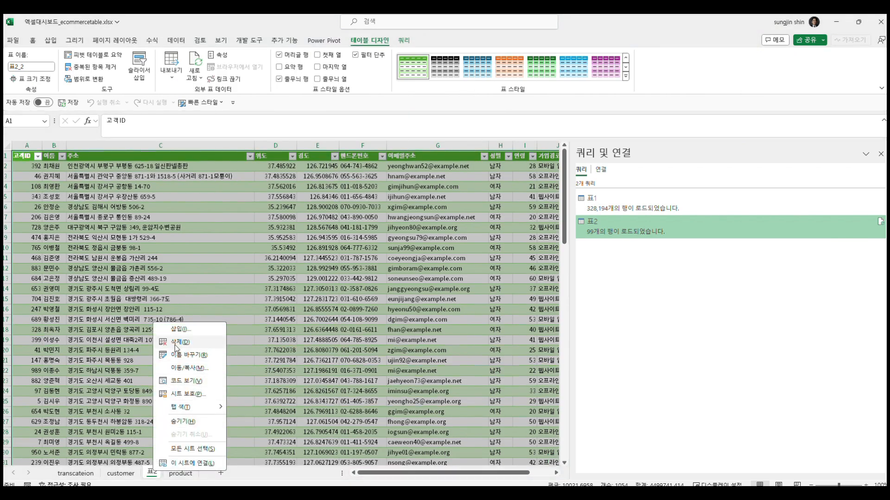
pyautogui.click(176, 346)
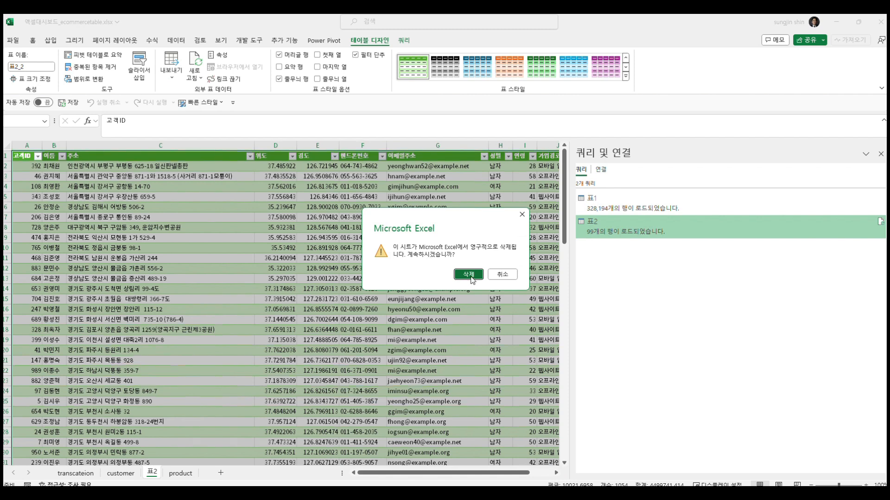
pyautogui.click(468, 275)
# - Reopen the 표2 query in the Power Query Editor and review it alongside the workbook
pyautogui.rightClick(620, 233)
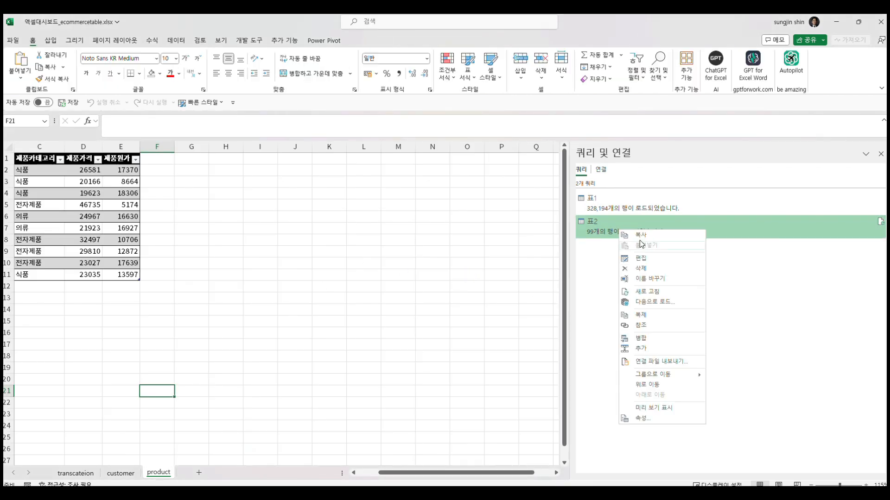
pyautogui.click(650, 262)
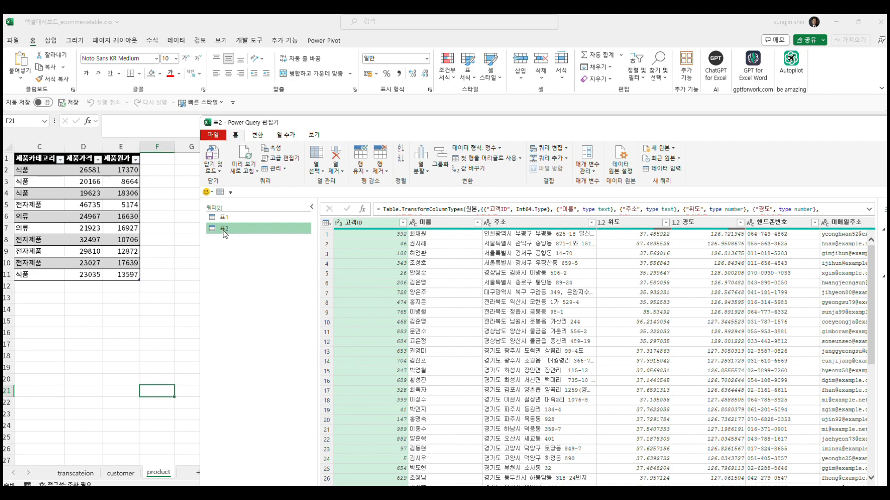
pyautogui.hotkey('ctrl', '1')
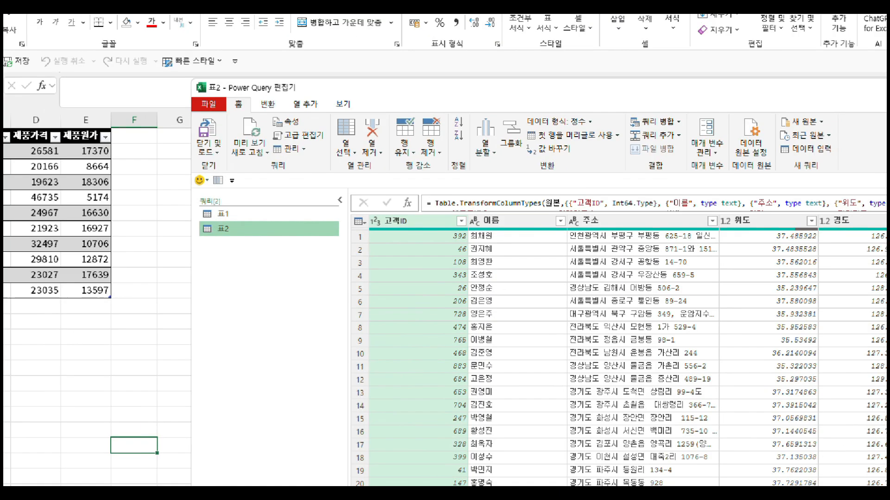
pyautogui.click(397, 113)
pyautogui.moveTo(476, 148)
pyautogui.mouseDown()
pyautogui.moveTo(343, 78)
pyautogui.moveTo(468, 147)
pyautogui.mouseUp()
pyautogui.moveTo(206, 181)
pyautogui.mouseDown()
pyautogui.moveTo(32, 221)
pyautogui.moveTo(183, 168)
pyautogui.moveTo(183, 308)
pyautogui.moveTo(245, 278)
pyautogui.mouseUp()
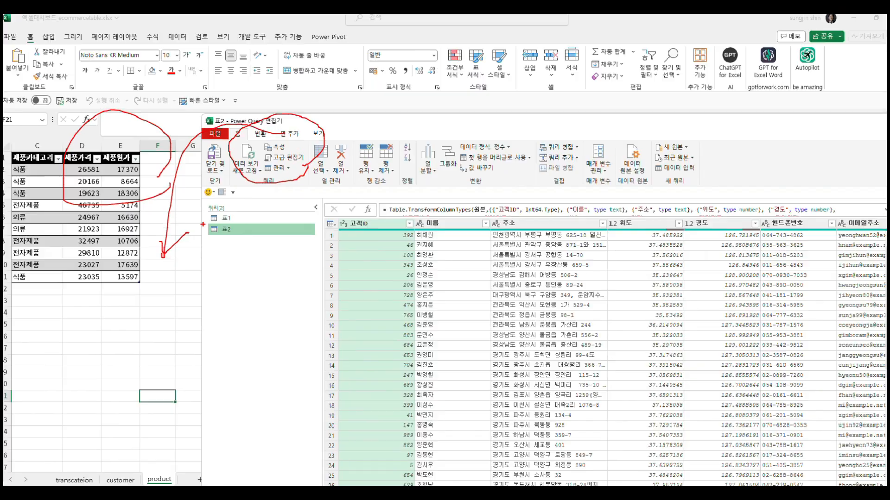
pyautogui.press('Escape')
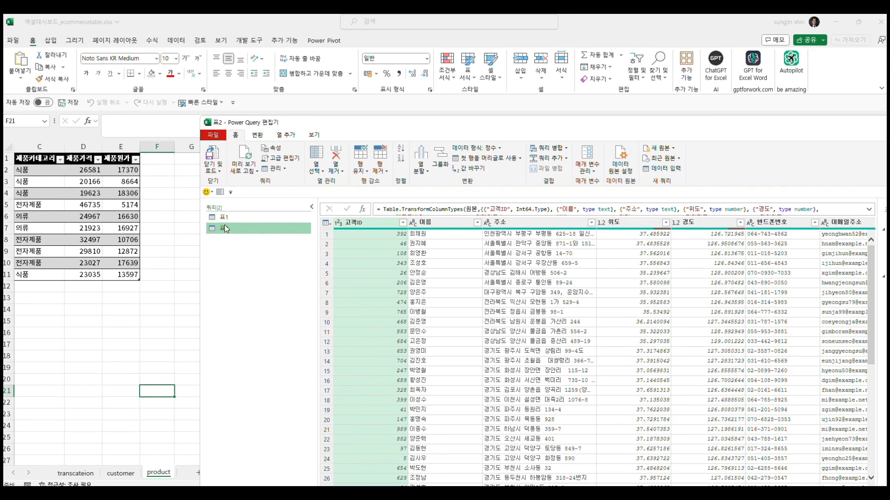
# - Check the commands offered for the 표2 query in the editor, and return to the workbook with Close & Load
pyautogui.rightClick(229, 228)
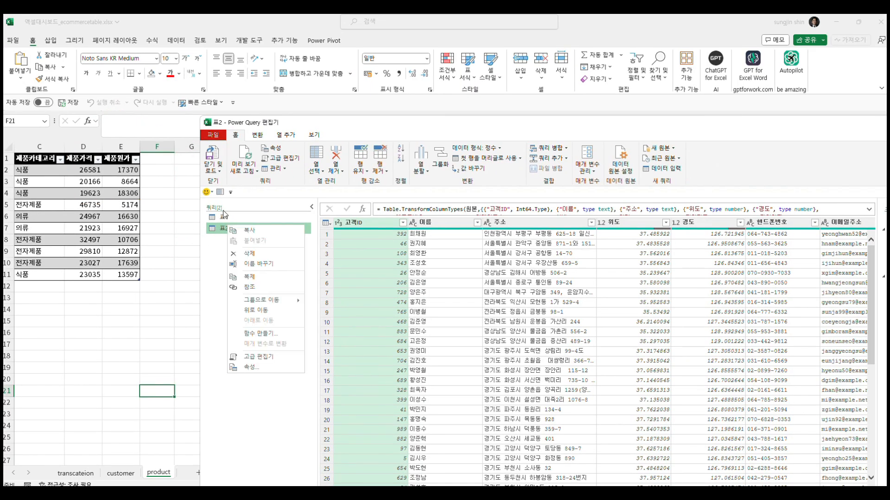
pyautogui.hotkey('ctrl', '1')
pyautogui.click(269, 190)
pyautogui.moveTo(270, 196)
pyautogui.mouseDown()
pyautogui.moveTo(256, 199)
pyautogui.moveTo(262, 183)
pyautogui.moveTo(239, 190)
pyautogui.mouseUp()
pyautogui.moveTo(263, 96)
pyautogui.mouseDown()
pyautogui.moveTo(356, 84)
pyautogui.moveTo(267, 106)
pyautogui.moveTo(201, 159)
pyautogui.mouseUp()
pyautogui.moveTo(218, 192)
pyautogui.mouseDown()
pyautogui.moveTo(79, 290)
pyautogui.moveTo(120, 294)
pyautogui.mouseUp()
pyautogui.press('Escape')
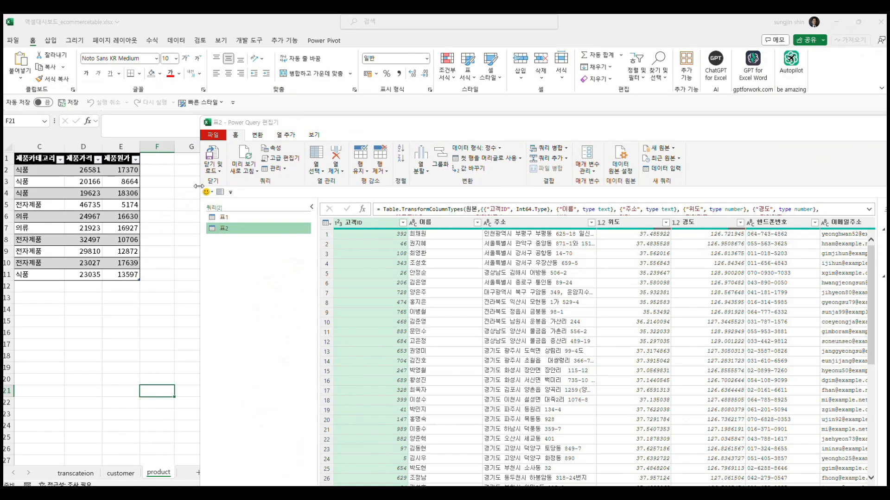
pyautogui.click(222, 169)
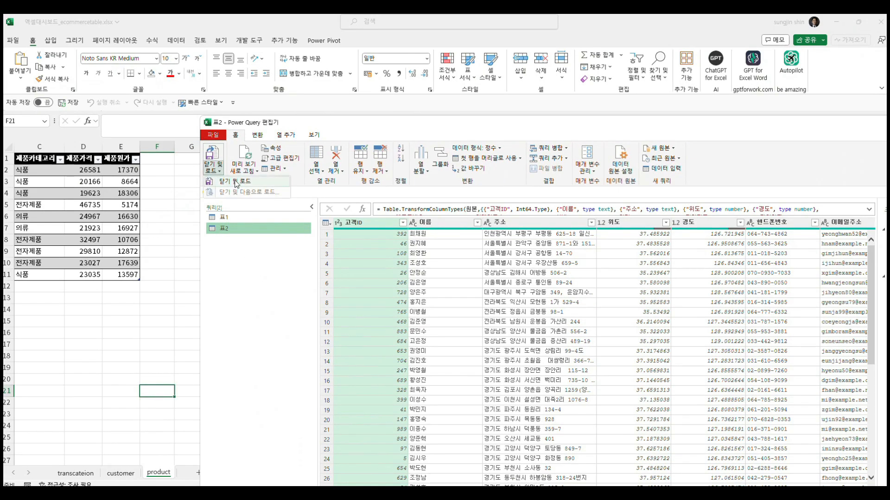
pyautogui.click(238, 182)
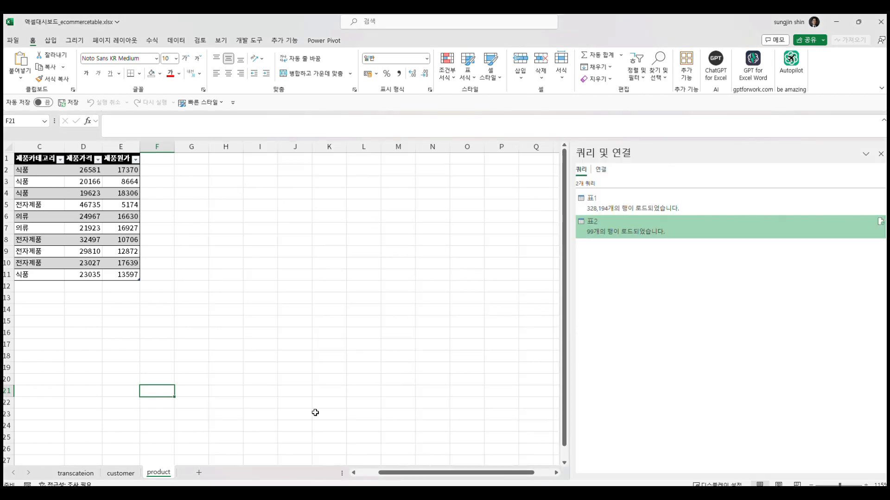
# - Change how the 표2 query loads to connection only (연결만 만들기), with its data added to the data model
pyautogui.rightClick(618, 231)
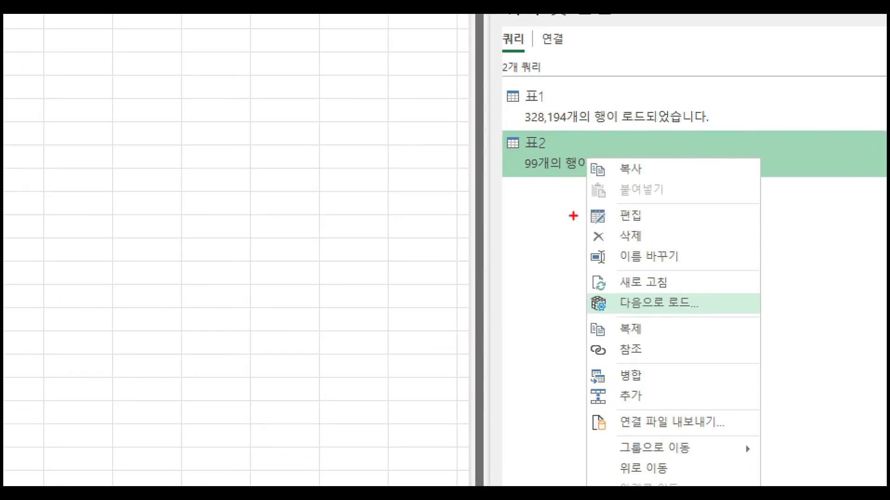
pyautogui.moveTo(531, 21)
pyautogui.mouseDown()
pyautogui.moveTo(479, 45)
pyautogui.moveTo(527, 50)
pyautogui.mouseUp()
pyautogui.moveTo(549, 142)
pyautogui.mouseDown()
pyautogui.moveTo(529, 111)
pyautogui.moveTo(533, 150)
pyautogui.mouseUp()
pyautogui.moveTo(677, 314)
pyautogui.mouseDown()
pyautogui.moveTo(648, 330)
pyautogui.moveTo(672, 293)
pyautogui.moveTo(673, 327)
pyautogui.mouseUp()
pyautogui.press('Escape')
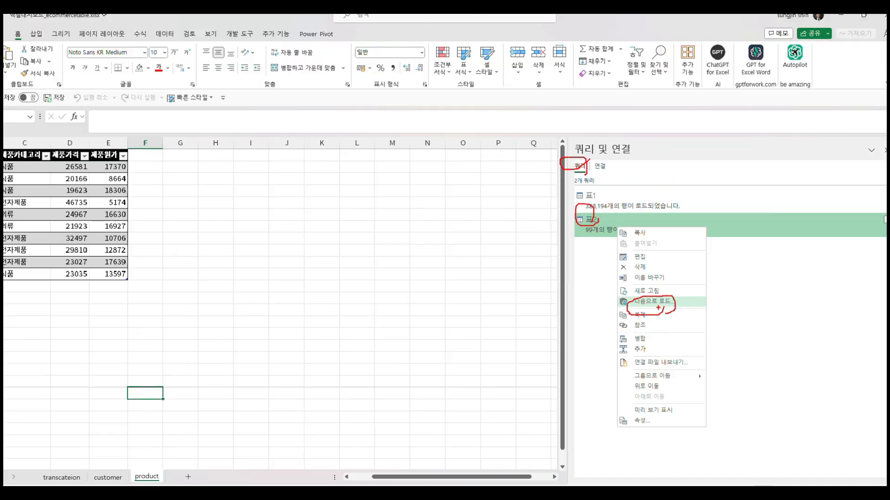
pyautogui.rightClick(612, 174)
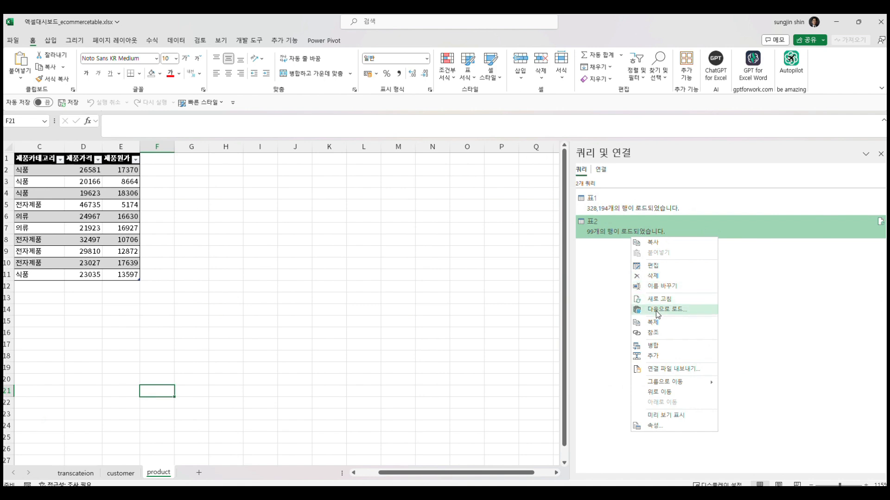
pyautogui.click(655, 309)
pyautogui.moveTo(175, 156); pyautogui.dragTo(280, 185)
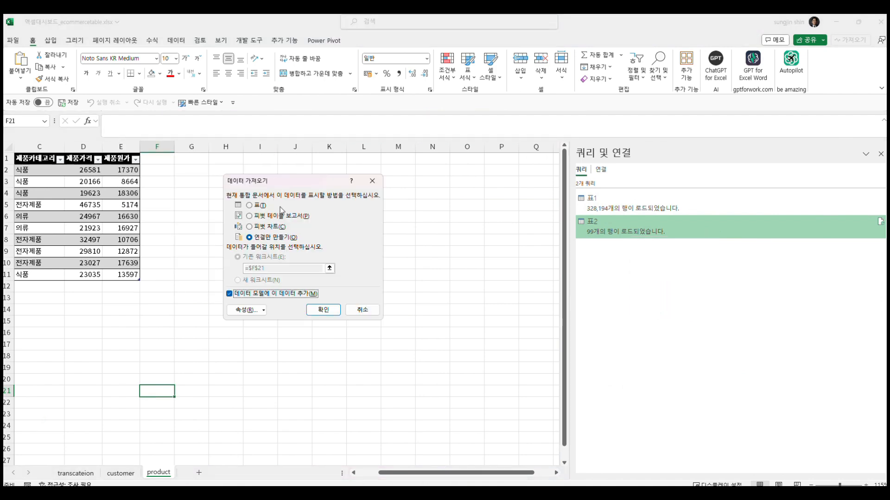
pyautogui.moveTo(251, 243)
pyautogui.mouseDown()
pyautogui.moveTo(266, 233)
pyautogui.moveTo(251, 249)
pyautogui.mouseUp()
pyautogui.press('Escape')
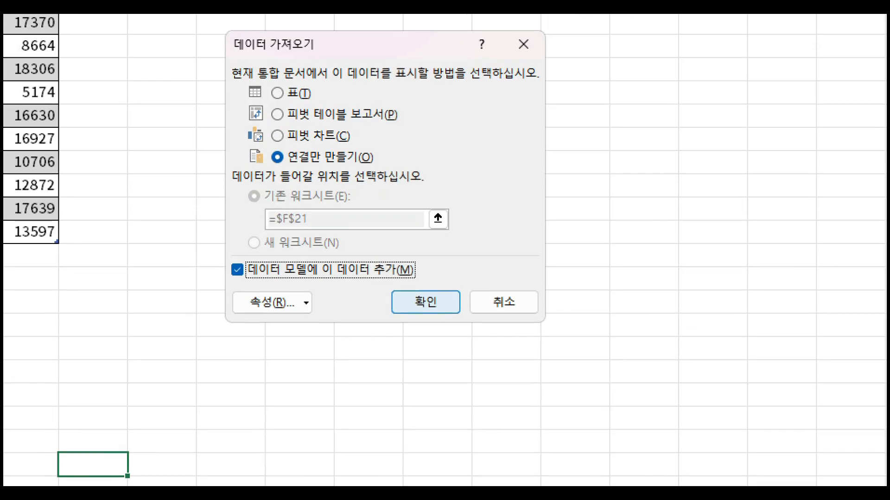
pyautogui.moveTo(296, 270)
pyautogui.mouseDown()
pyautogui.moveTo(419, 288)
pyautogui.moveTo(464, 256)
pyautogui.mouseUp()
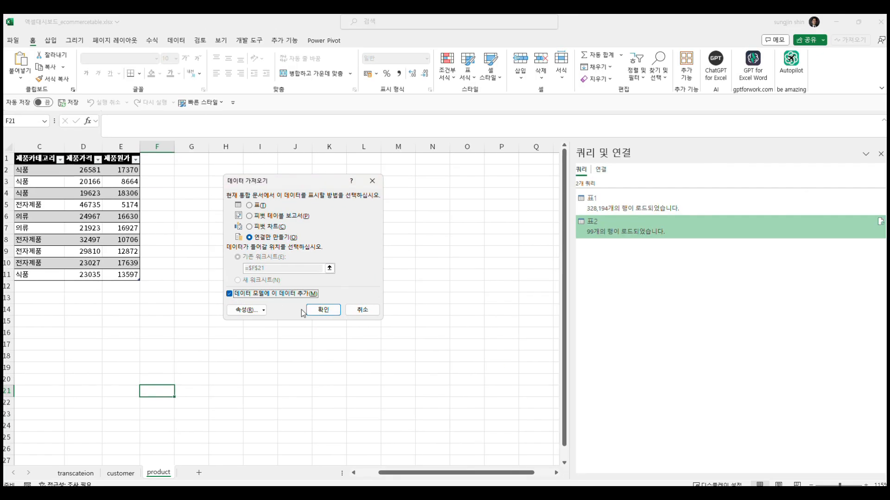
pyautogui.click(426, 303)
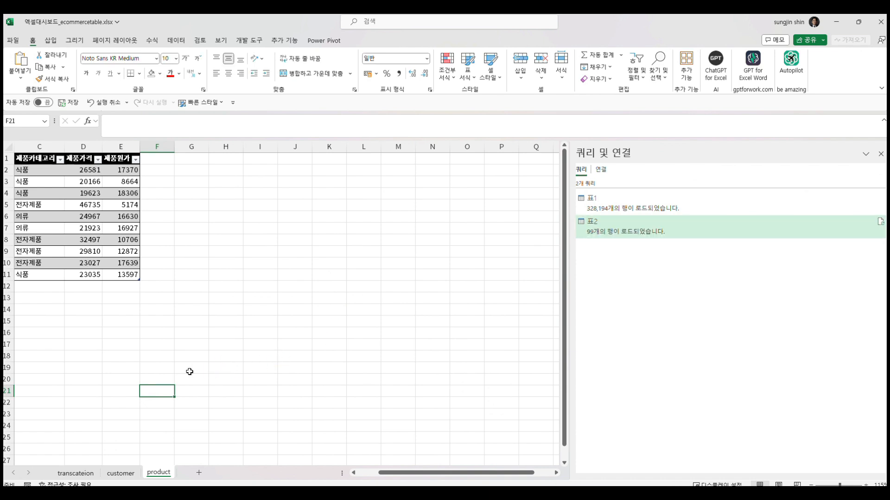
# - Import the product sheet's table into the Power Query Editor as a new query from its table range
pyautogui.moveTo(105, 228); pyautogui.dragTo(109, 216)
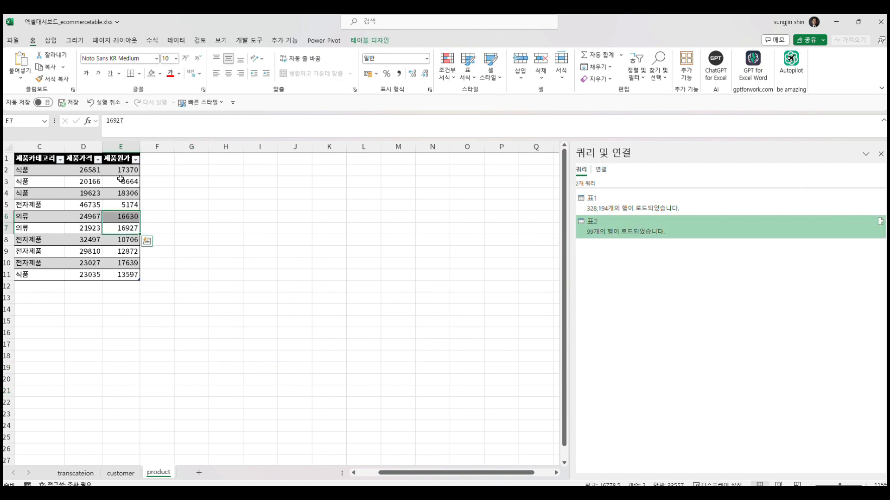
pyautogui.click(111, 192)
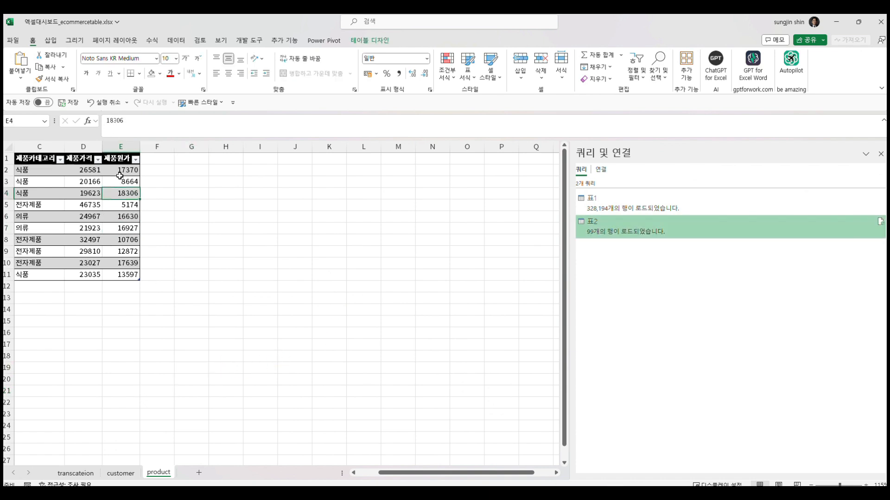
pyautogui.click(181, 45)
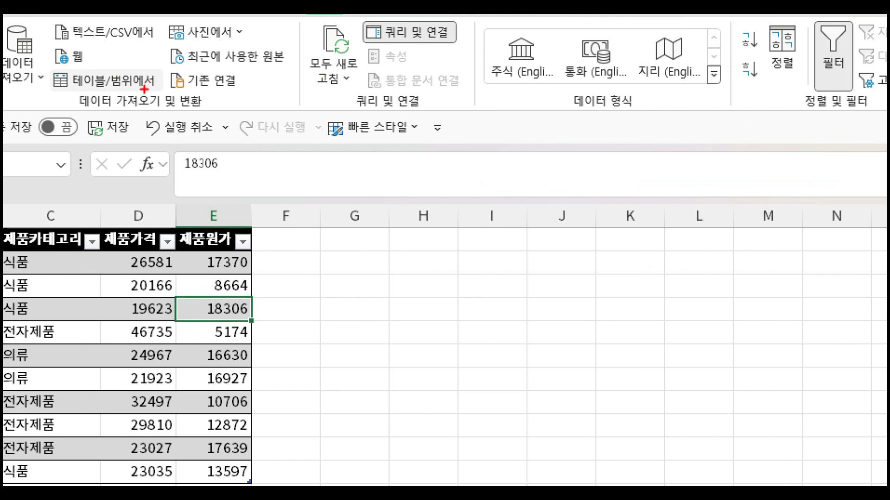
pyautogui.moveTo(86, 84)
pyautogui.mouseDown()
pyautogui.moveTo(50, 86)
pyautogui.moveTo(148, 50)
pyautogui.moveTo(157, 80)
pyautogui.mouseUp()
pyautogui.moveTo(254, 227)
pyautogui.mouseDown()
pyautogui.moveTo(83, 212)
pyautogui.moveTo(3, 315)
pyautogui.moveTo(128, 482)
pyautogui.moveTo(273, 283)
pyautogui.moveTo(198, 278)
pyautogui.moveTo(267, 219)
pyautogui.moveTo(454, 170)
pyautogui.moveTo(559, 164)
pyautogui.moveTo(527, 201)
pyautogui.mouseUp()
pyautogui.moveTo(616, 159)
pyautogui.mouseDown()
pyautogui.moveTo(631, 192)
pyautogui.moveTo(627, 172)
pyautogui.mouseUp()
pyautogui.moveTo(598, 204)
pyautogui.mouseDown()
pyautogui.moveTo(667, 185)
pyautogui.moveTo(638, 226)
pyautogui.moveTo(670, 203)
pyautogui.mouseUp()
pyautogui.moveTo(679, 175); pyautogui.dragTo(682, 236)
pyautogui.moveTo(696, 190); pyautogui.dragTo(760, 201)
pyautogui.moveTo(758, 162); pyautogui.dragTo(757, 253)
pyautogui.press('Escape')
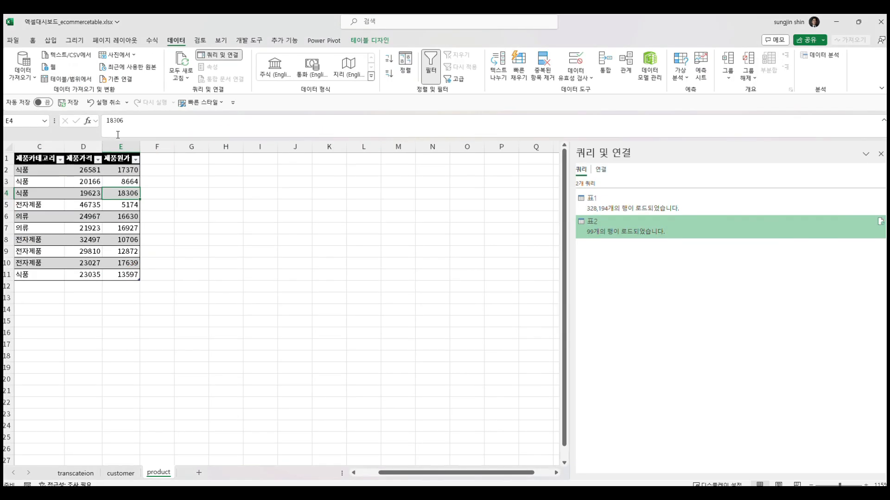
pyautogui.click(69, 80)
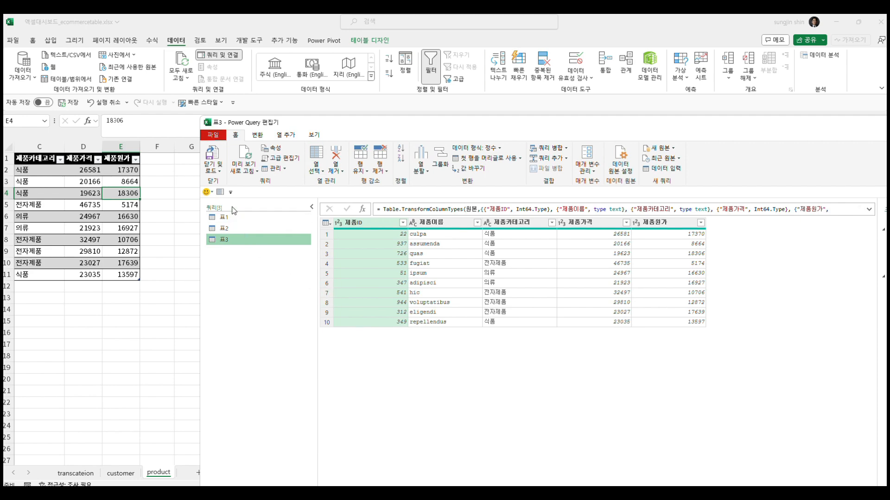
# - Compare the data previews of the 표1, 표2 and 표3 queries with the transcateion, customer and product sheets
pyautogui.click(227, 227)
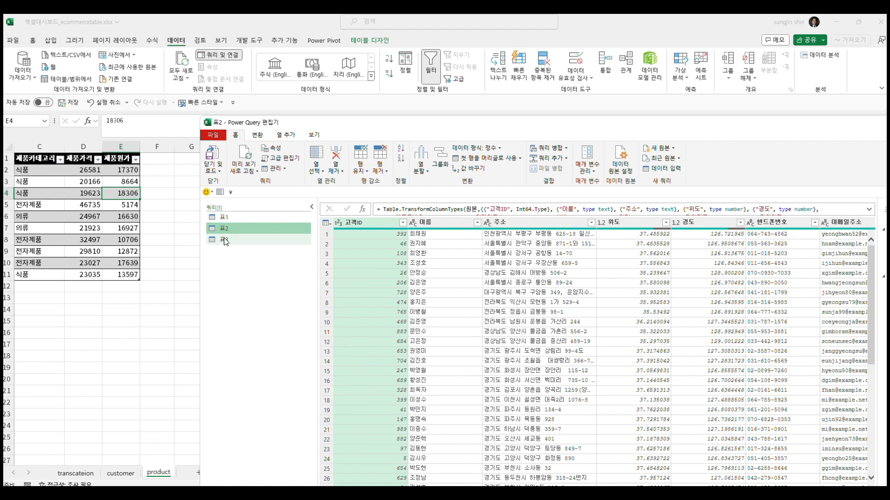
pyautogui.click(224, 218)
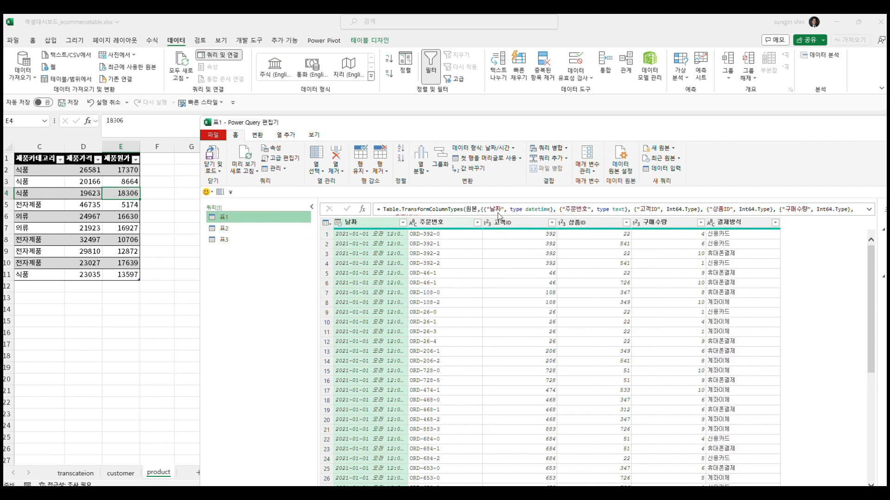
pyautogui.click(232, 229)
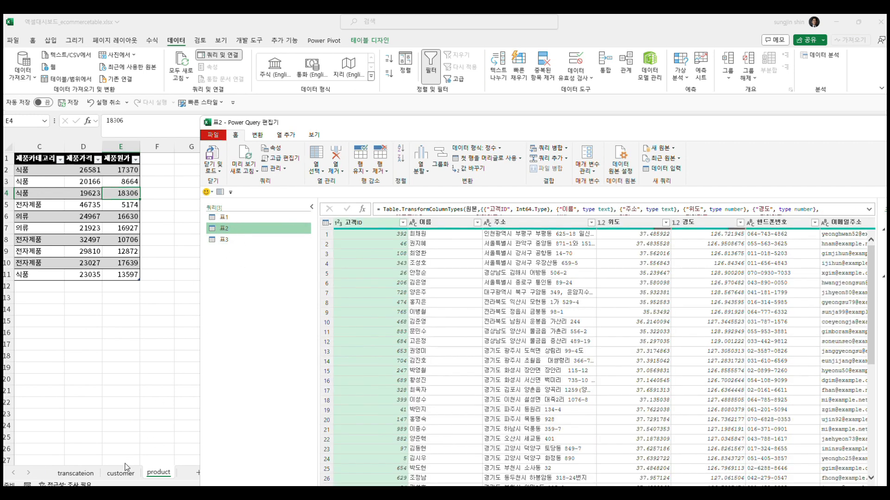
pyautogui.click(232, 240)
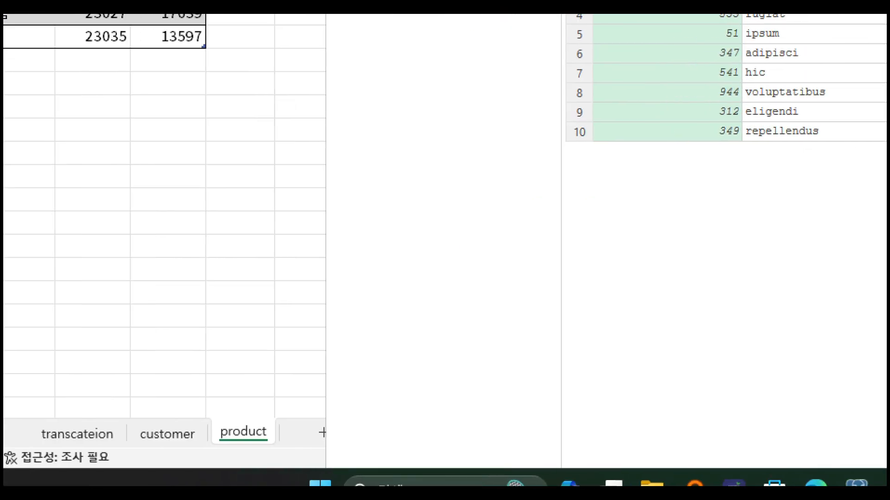
pyautogui.moveTo(235, 472)
pyautogui.mouseDown()
pyautogui.moveTo(92, 484)
pyautogui.moveTo(253, 399)
pyautogui.moveTo(242, 479)
pyautogui.mouseUp()
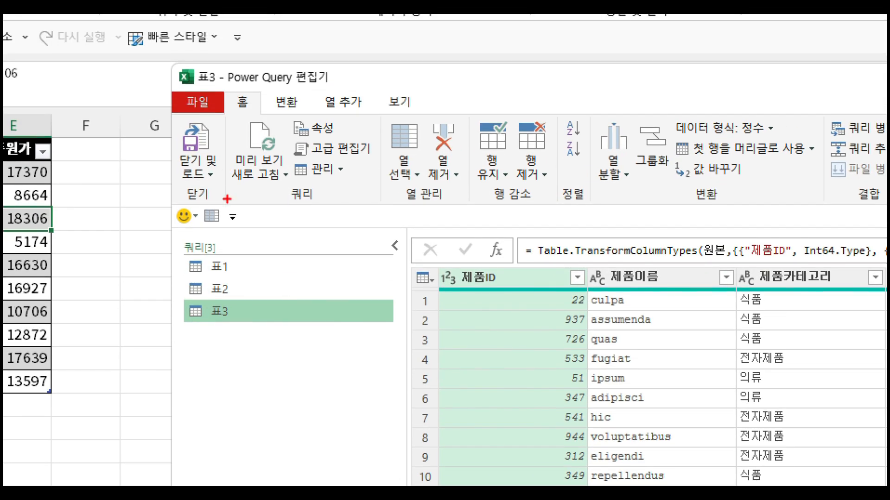
pyautogui.moveTo(245, 336)
pyautogui.mouseDown()
pyautogui.moveTo(163, 247)
pyautogui.moveTo(264, 270)
pyautogui.moveTo(214, 351)
pyautogui.mouseUp()
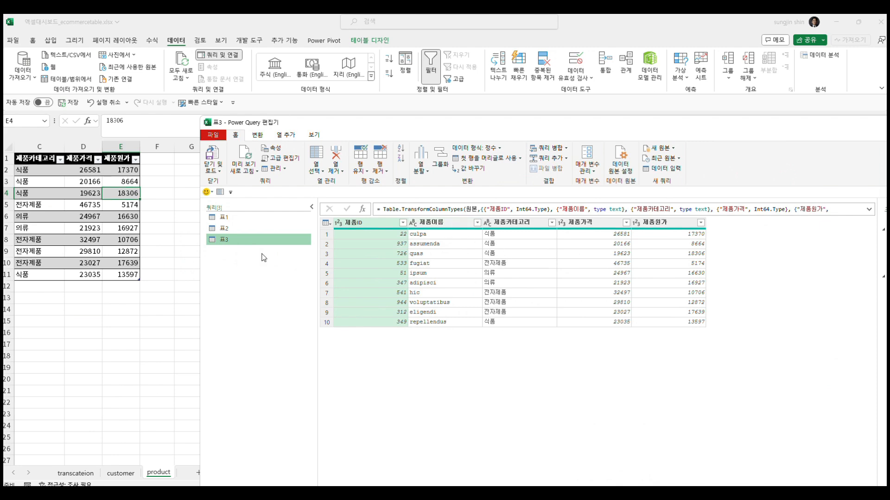
# - Open the 표2 query in the editor and select its 주소 column
pyautogui.click(237, 228)
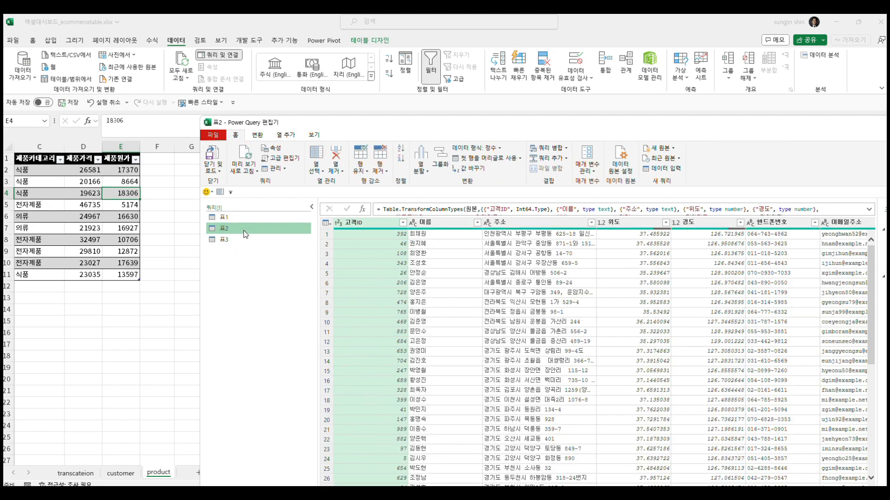
pyautogui.click(504, 227)
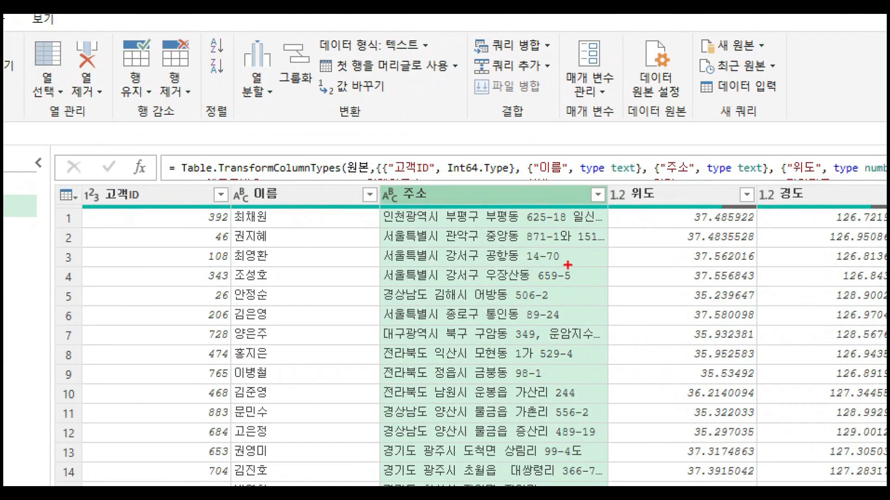
pyautogui.moveTo(578, 271); pyautogui.dragTo(487, 281)
pyautogui.moveTo(390, 310)
pyautogui.mouseDown()
pyautogui.moveTo(459, 156)
pyautogui.moveTo(596, 283)
pyautogui.moveTo(515, 306)
pyautogui.mouseUp()
pyautogui.moveTo(434, 208)
pyautogui.mouseDown()
pyautogui.moveTo(495, 199)
pyautogui.moveTo(447, 255)
pyautogui.moveTo(446, 267)
pyautogui.mouseUp()
pyautogui.moveTo(485, 191); pyautogui.dragTo(477, 262)
pyautogui.moveTo(519, 197); pyautogui.dragTo(524, 246)
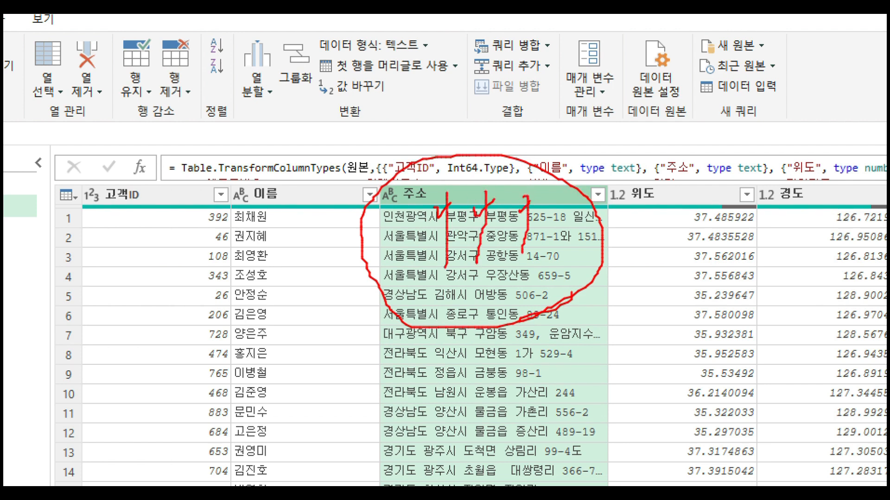
pyautogui.press('Escape')
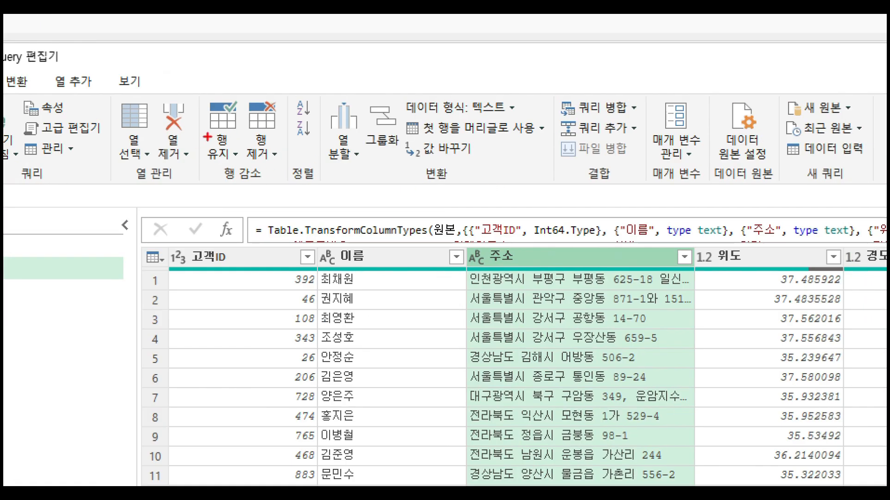
pyautogui.moveTo(352, 172)
pyautogui.mouseDown()
pyautogui.moveTo(301, 168)
pyautogui.moveTo(361, 93)
pyautogui.moveTo(364, 175)
pyautogui.mouseUp()
pyautogui.moveTo(360, 161)
pyautogui.mouseDown()
pyautogui.moveTo(374, 161)
pyautogui.moveTo(504, 258)
pyautogui.moveTo(516, 254)
pyautogui.mouseUp()
pyautogui.moveTo(516, 241)
pyautogui.mouseDown()
pyautogui.moveTo(516, 257)
pyautogui.moveTo(578, 274)
pyautogui.mouseUp()
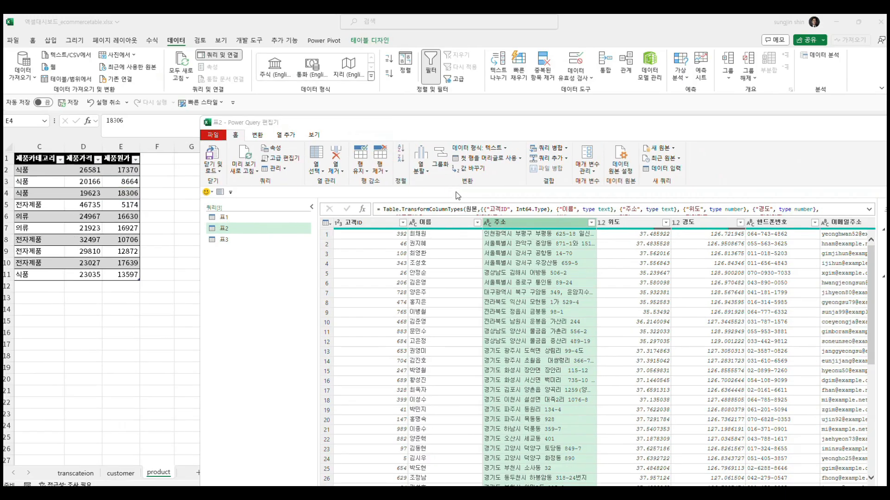
# - Split the 주소 column of 표2 by the space delimiter (공백) at each occurrence (각 구분 기호에서)
pyautogui.click(424, 177)
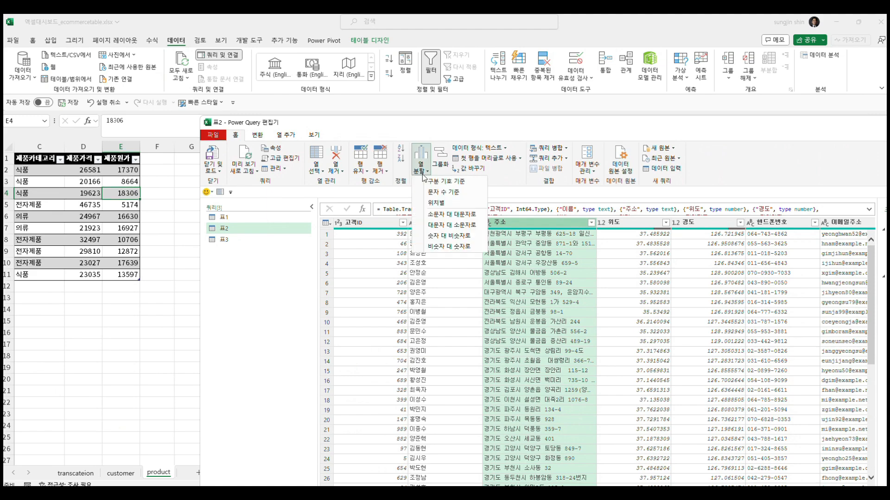
pyautogui.hotkey('ctrl', '1')
pyautogui.moveTo(450, 183)
pyautogui.mouseDown()
pyautogui.moveTo(440, 186)
pyautogui.moveTo(467, 184)
pyautogui.moveTo(442, 192)
pyautogui.mouseUp()
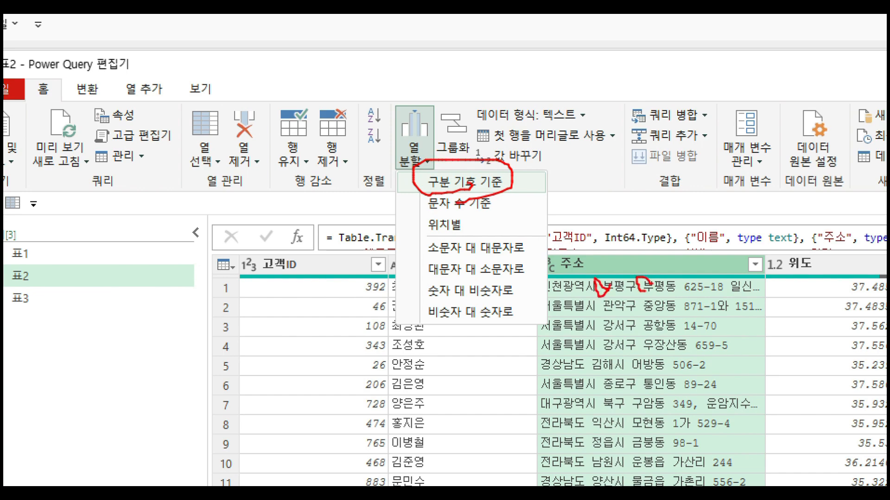
pyautogui.press('Escape')
pyautogui.click(418, 164)
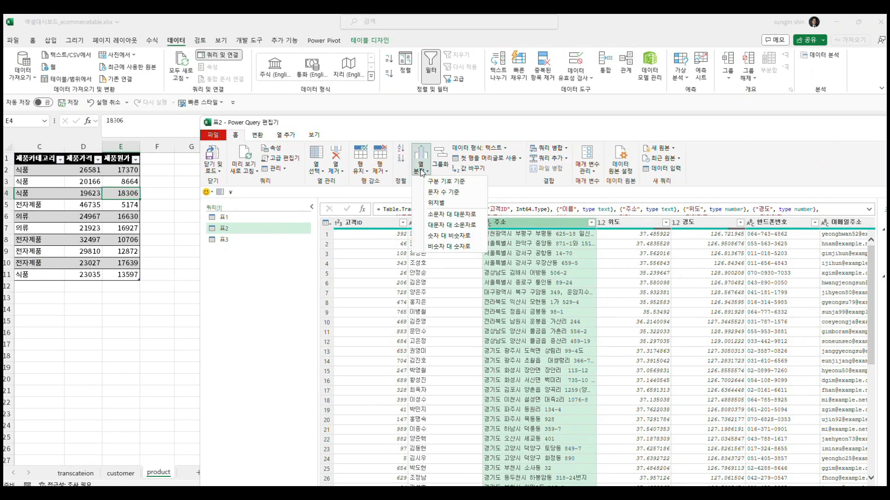
pyautogui.click(438, 184)
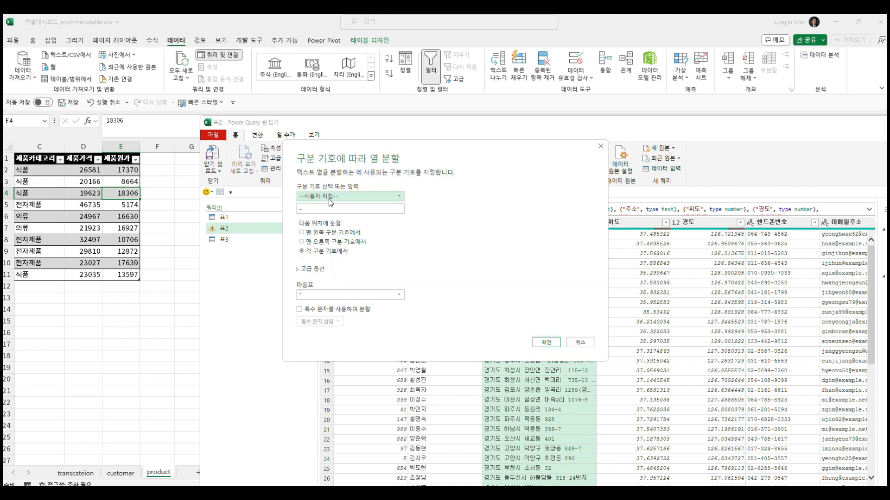
pyautogui.click(329, 198)
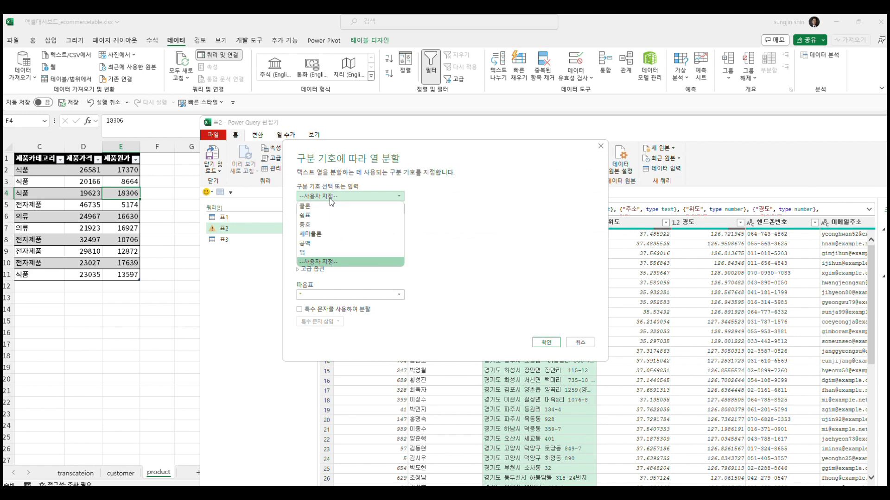
pyautogui.click(313, 243)
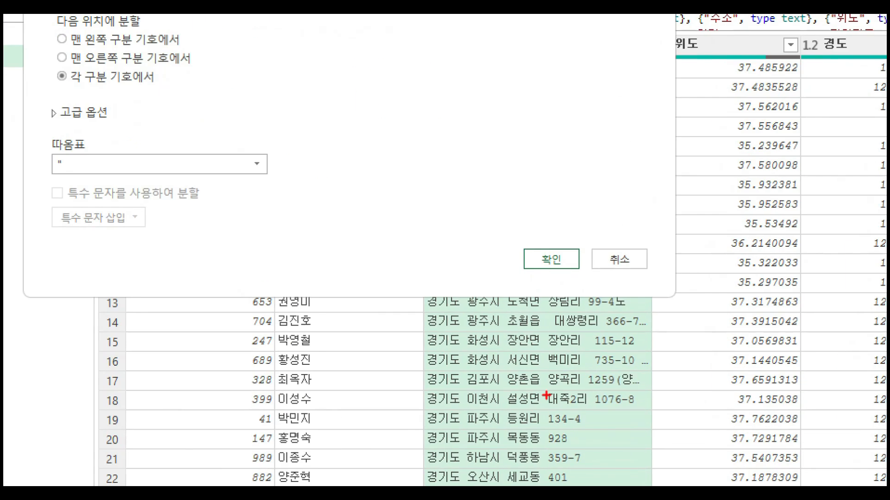
pyautogui.moveTo(497, 352)
pyautogui.mouseDown()
pyautogui.moveTo(504, 371)
pyautogui.moveTo(520, 352)
pyautogui.moveTo(556, 357)
pyautogui.mouseUp()
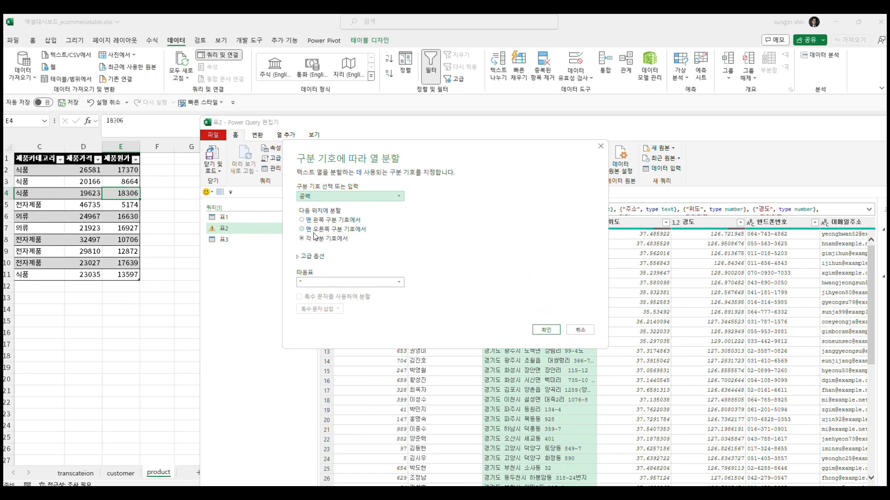
pyautogui.click(546, 330)
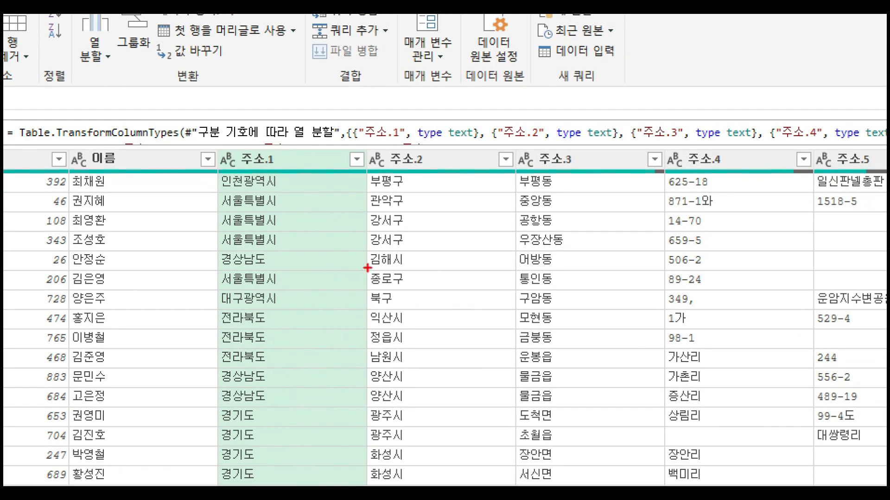
# - Examine the split address columns in the 표2 query, checking the 표1 query as well
pyautogui.moveTo(223, 186); pyautogui.dragTo(272, 188)
pyautogui.moveTo(389, 186); pyautogui.dragTo(417, 185)
pyautogui.moveTo(540, 188); pyautogui.dragTo(571, 189)
pyautogui.moveTo(663, 197); pyautogui.dragTo(699, 204)
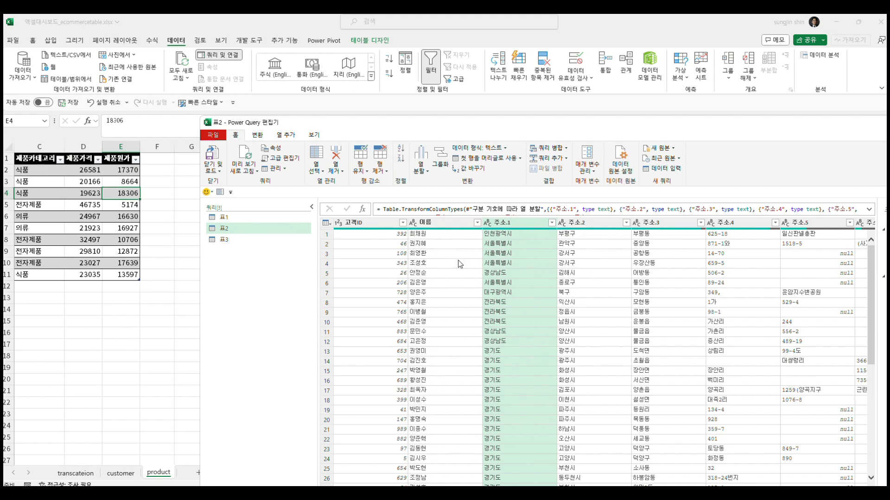
pyautogui.click(225, 218)
pyautogui.click(227, 228)
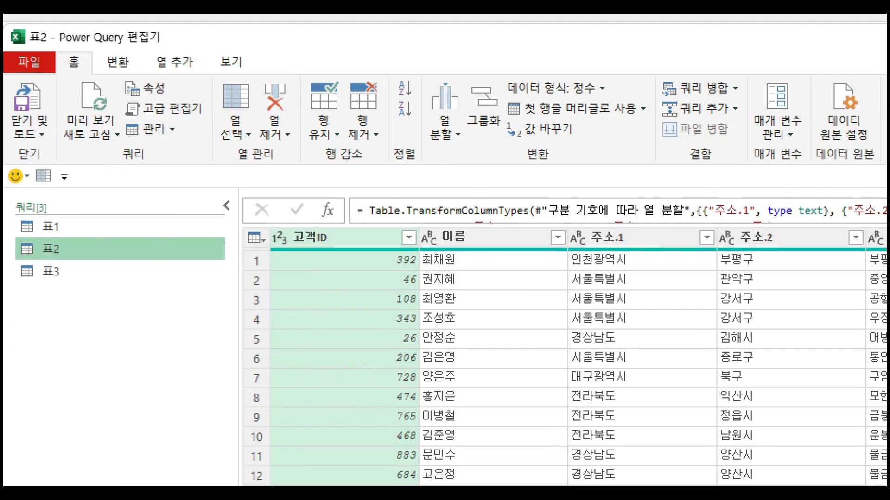
pyautogui.moveTo(120, 54)
pyautogui.mouseDown()
pyautogui.moveTo(104, 69)
pyautogui.moveTo(102, 15)
pyautogui.moveTo(125, 69)
pyautogui.mouseUp()
pyautogui.moveTo(683, 417)
pyautogui.mouseDown()
pyautogui.moveTo(474, 447)
pyautogui.moveTo(510, 263)
pyautogui.moveTo(623, 433)
pyautogui.mouseUp()
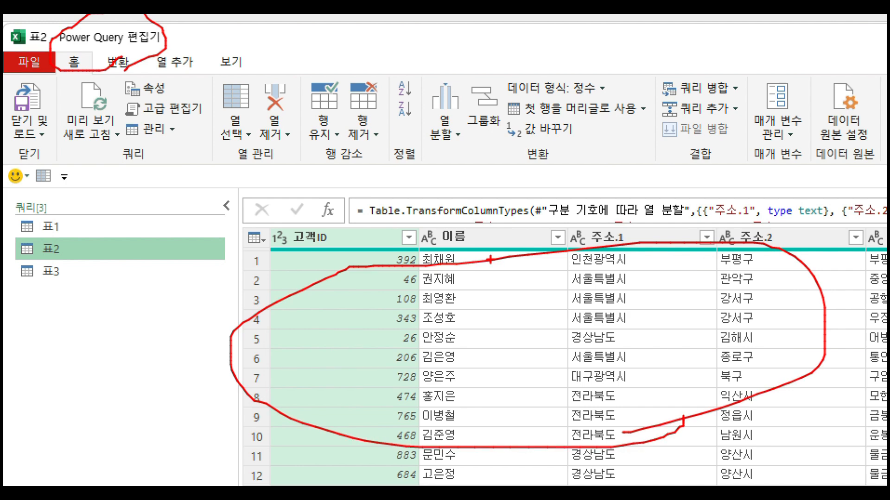
pyautogui.moveTo(157, 44)
pyautogui.mouseDown()
pyautogui.moveTo(226, 62)
pyautogui.moveTo(415, 268)
pyautogui.mouseUp()
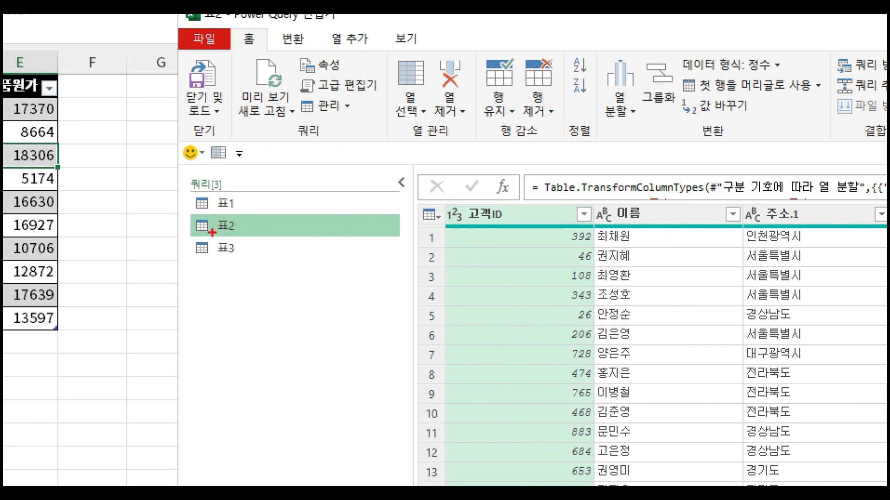
pyautogui.moveTo(211, 232)
pyautogui.mouseDown()
pyautogui.moveTo(253, 222)
pyautogui.moveTo(209, 219)
pyautogui.moveTo(88, 241)
pyautogui.moveTo(134, 226)
pyautogui.mouseUp()
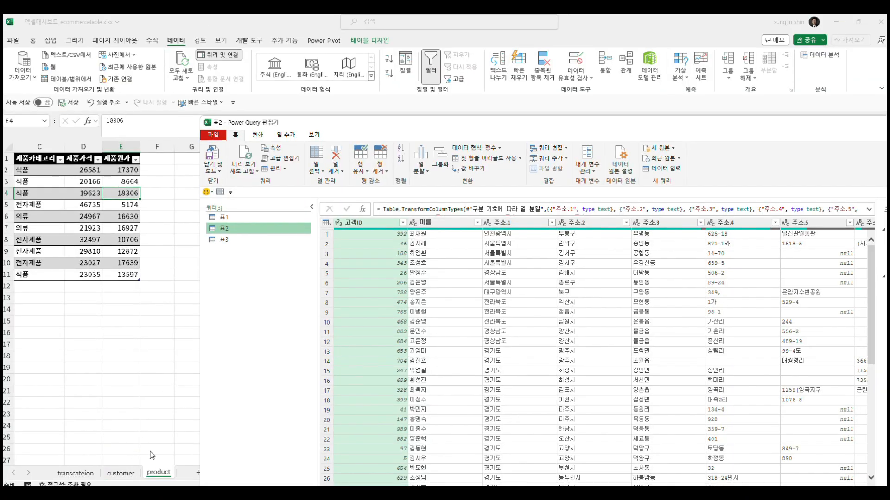
# - Close the editor and load the new query as connection only (연결만 만들기), adding its data to the data model
pyautogui.rightClick(226, 229)
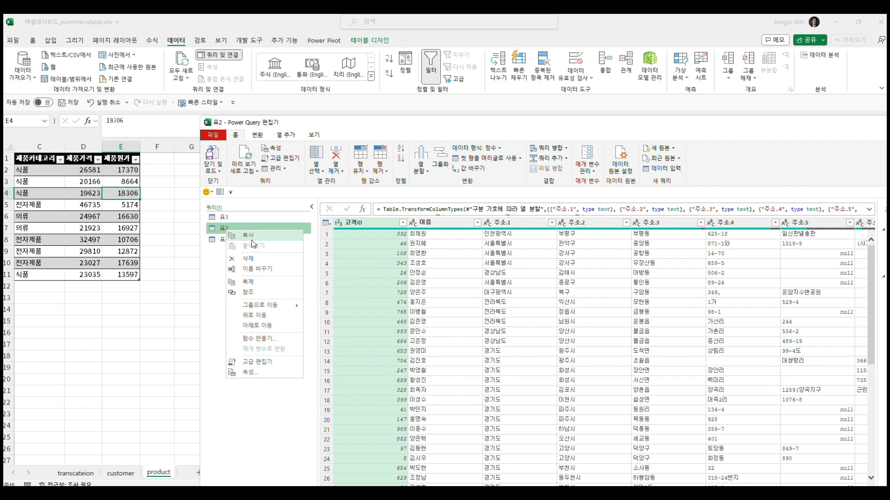
pyautogui.click(214, 173)
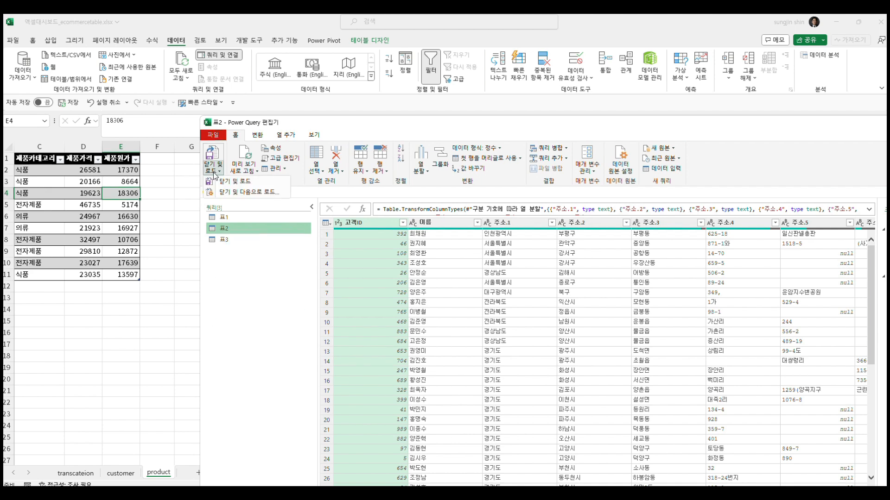
pyautogui.click(228, 193)
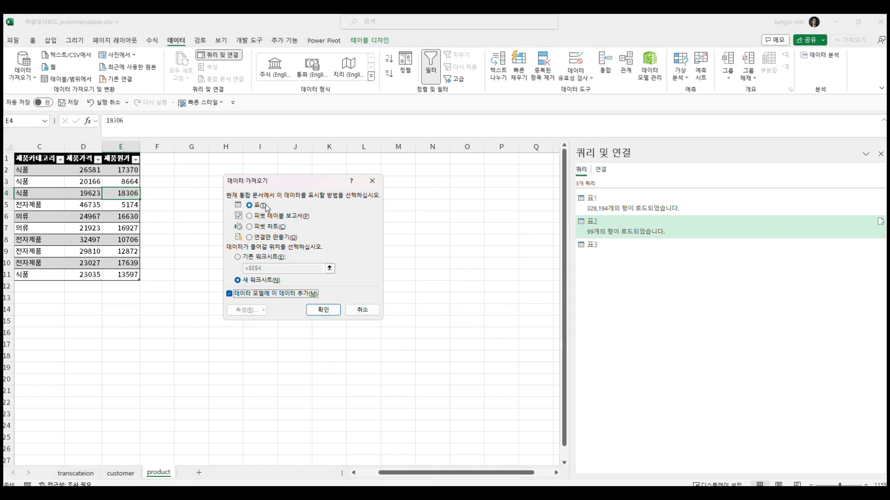
pyautogui.click(249, 237)
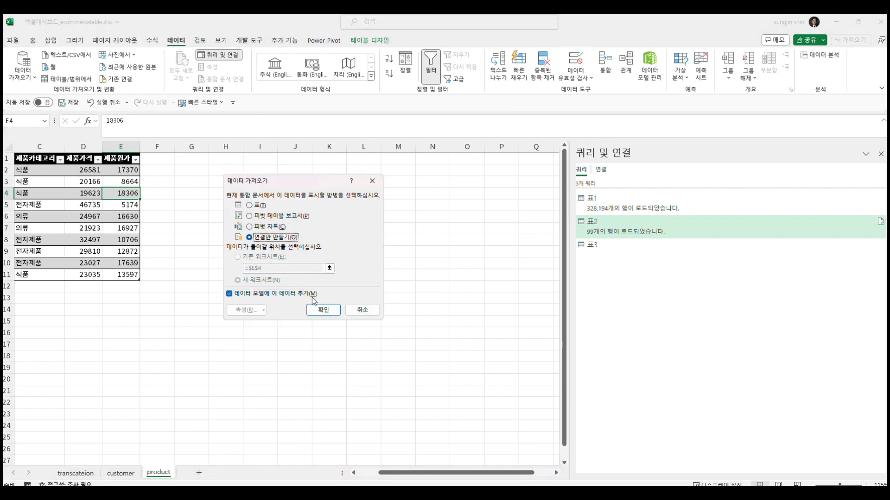
pyautogui.click(320, 309)
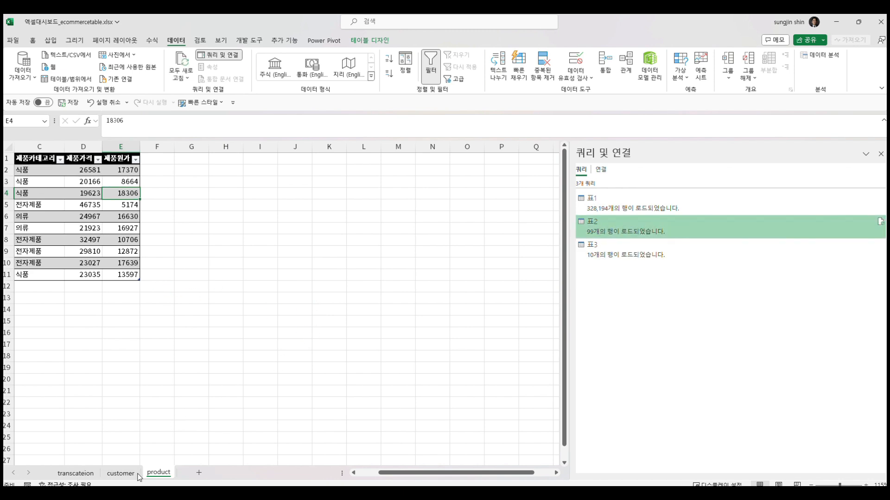
# - Widen the 주소 column on the customer sheet so the full addresses fit
pyautogui.click(122, 473)
pyautogui.click(129, 310)
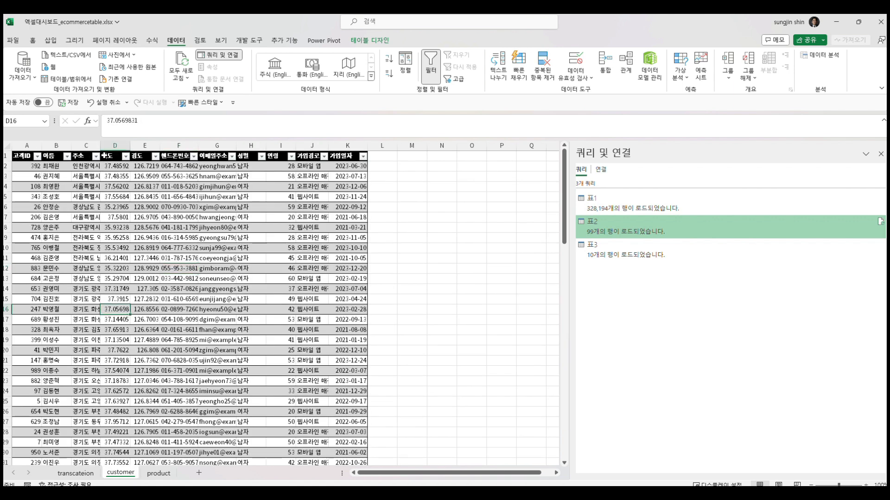
pyautogui.moveTo(100, 145); pyautogui.dragTo(255, 145)
pyautogui.click(175, 190)
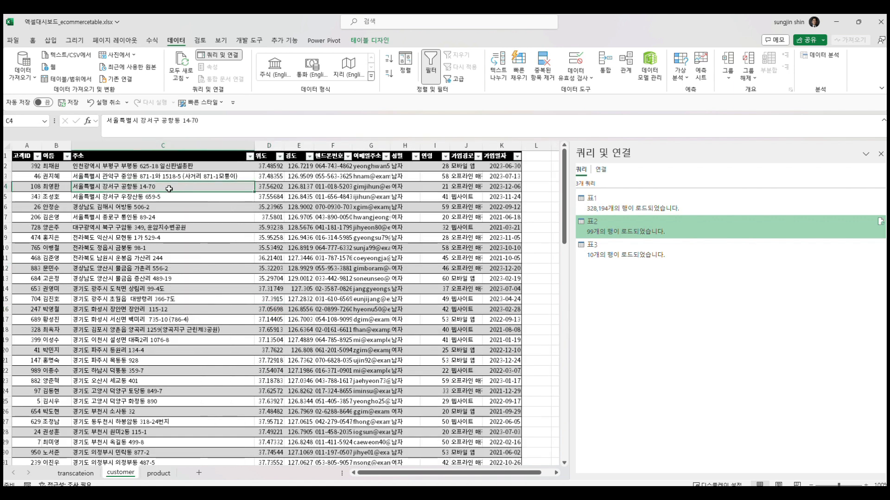
# - Compare the 표2 query's data preview with the original customer sheet table
pyautogui.hotkey('ctrl', '1')
pyautogui.click(453, 297)
pyautogui.moveTo(453, 311)
pyautogui.mouseDown()
pyautogui.moveTo(574, 156)
pyautogui.moveTo(514, 352)
pyautogui.mouseUp()
pyautogui.moveTo(528, 133)
pyautogui.mouseDown()
pyautogui.moveTo(732, 114)
pyautogui.moveTo(783, 118)
pyautogui.moveTo(730, 199)
pyautogui.moveTo(818, 305)
pyautogui.mouseUp()
pyautogui.moveTo(778, 144)
pyautogui.mouseDown()
pyautogui.moveTo(860, 239)
pyautogui.moveTo(813, 284)
pyautogui.mouseUp()
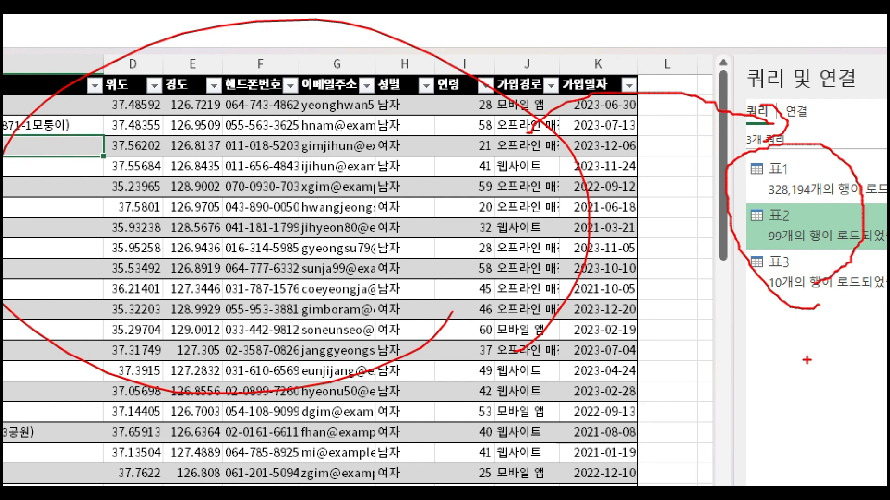
pyautogui.press('Escape')
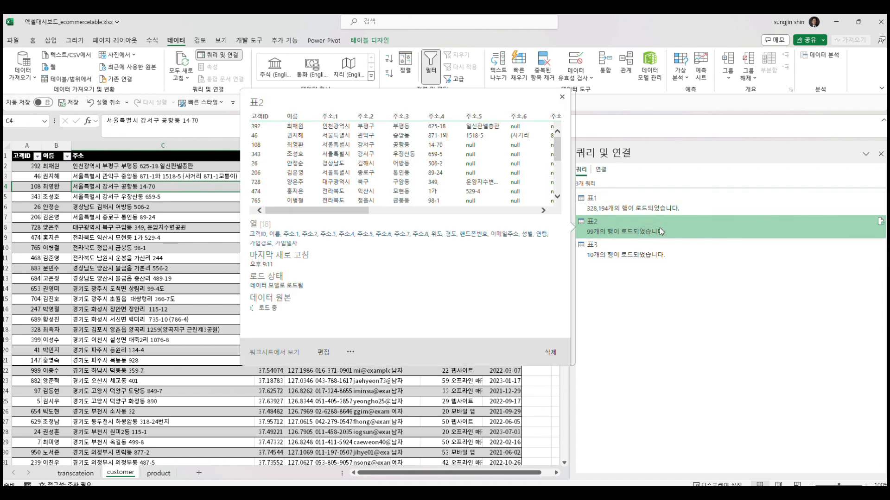
pyautogui.click(270, 433)
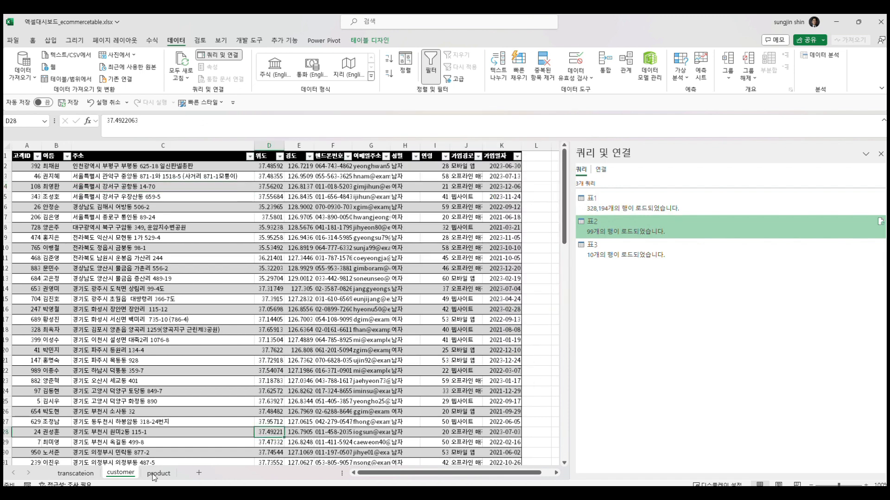
# - Change how the 표2 query loads to a table on a new worksheet, keeping its data added to the data model
pyautogui.rightClick(619, 226)
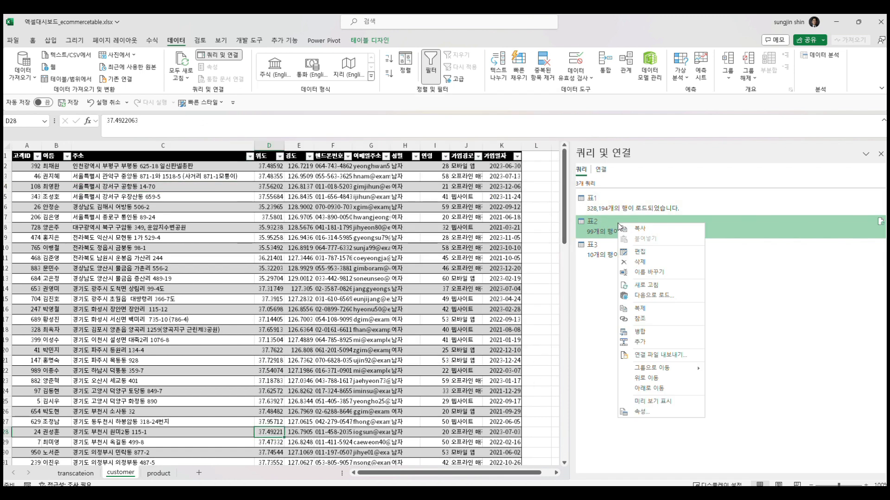
pyautogui.click(647, 296)
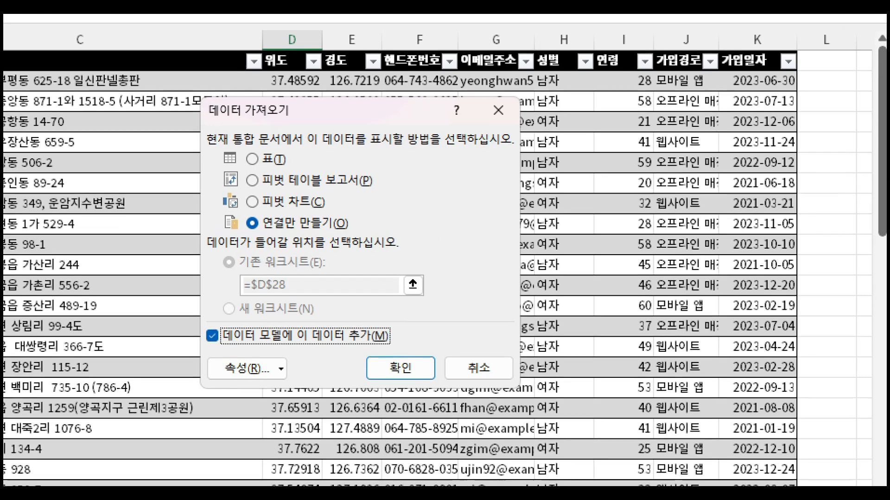
pyautogui.moveTo(264, 240)
pyautogui.mouseDown()
pyautogui.moveTo(263, 247)
pyautogui.moveTo(239, 239)
pyautogui.moveTo(262, 235)
pyautogui.mouseUp()
pyautogui.moveTo(254, 165)
pyautogui.mouseDown()
pyautogui.moveTo(280, 160)
pyautogui.moveTo(258, 175)
pyautogui.mouseUp()
pyautogui.press('Escape')
pyautogui.click(247, 164)
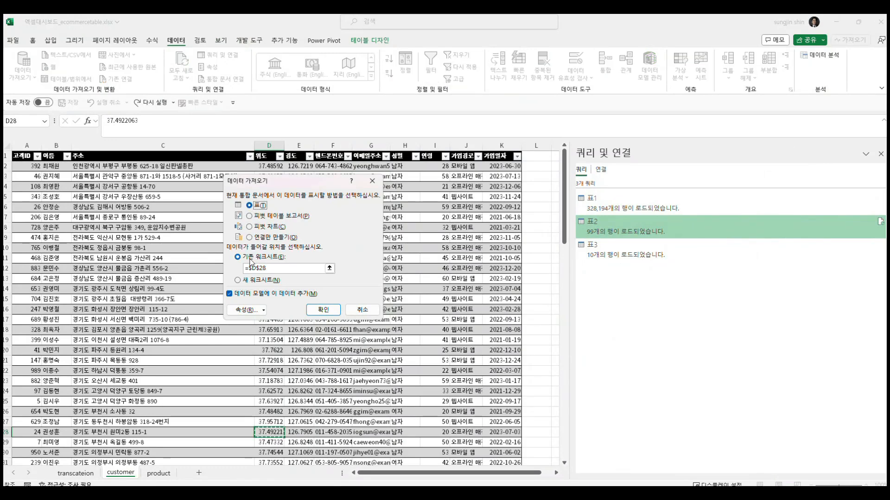
pyautogui.click(238, 281)
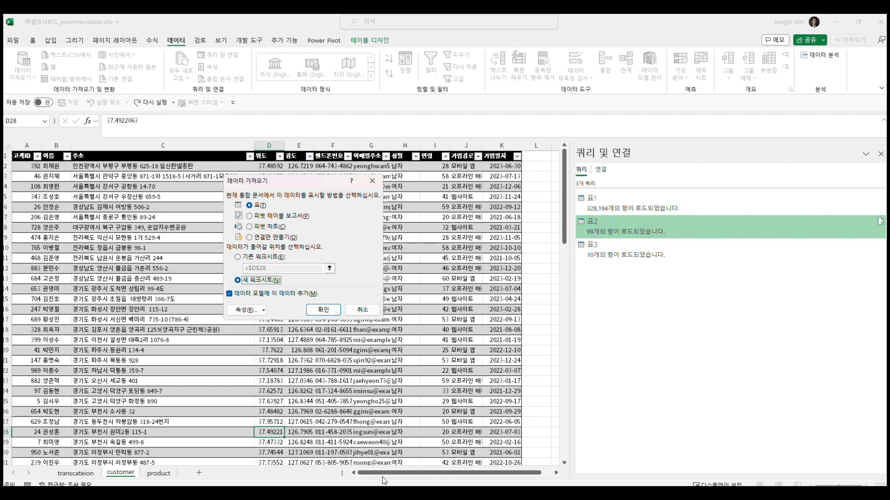
pyautogui.click(323, 309)
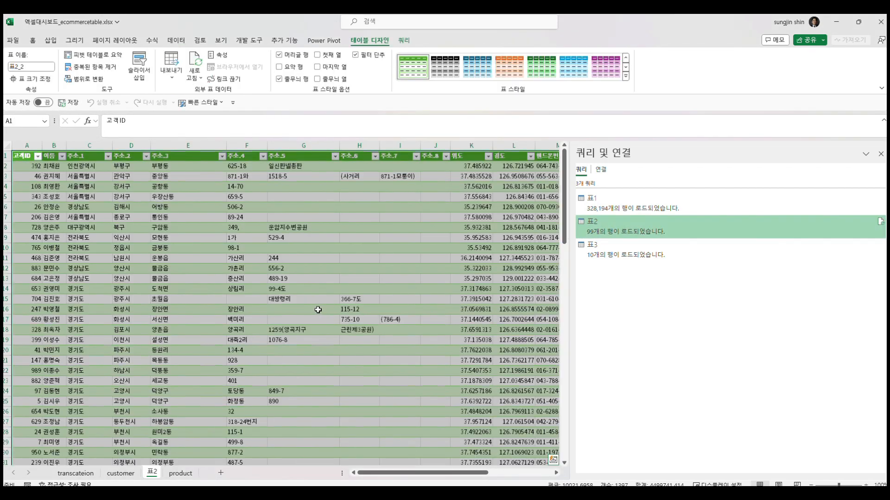
# - Return from the loaded 표2 sheet to the customer sheet and select columns A through K to compare the tables
pyautogui.click(203, 308)
pyautogui.click(134, 473)
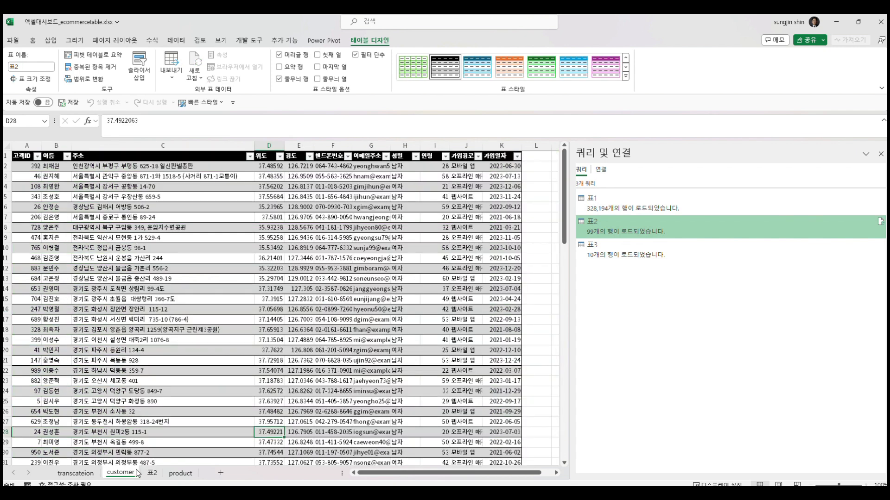
pyautogui.moveTo(26, 145); pyautogui.dragTo(502, 171)
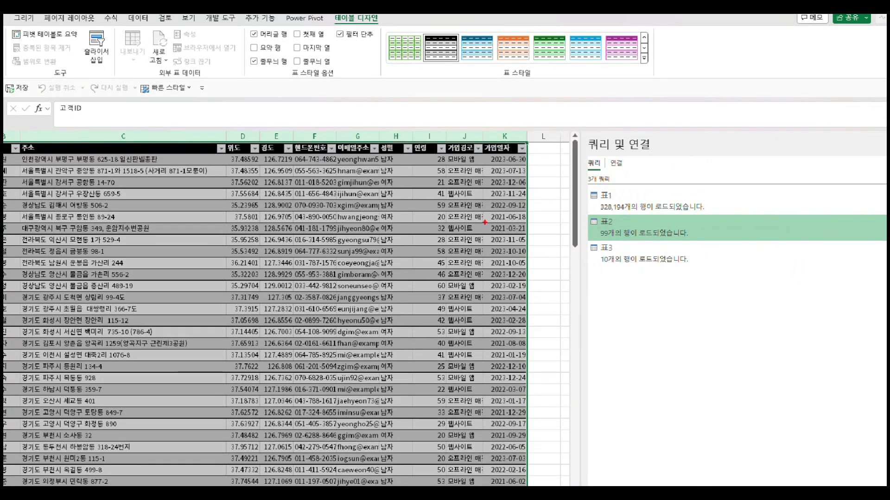
pyautogui.moveTo(492, 225); pyautogui.dragTo(537, 195)
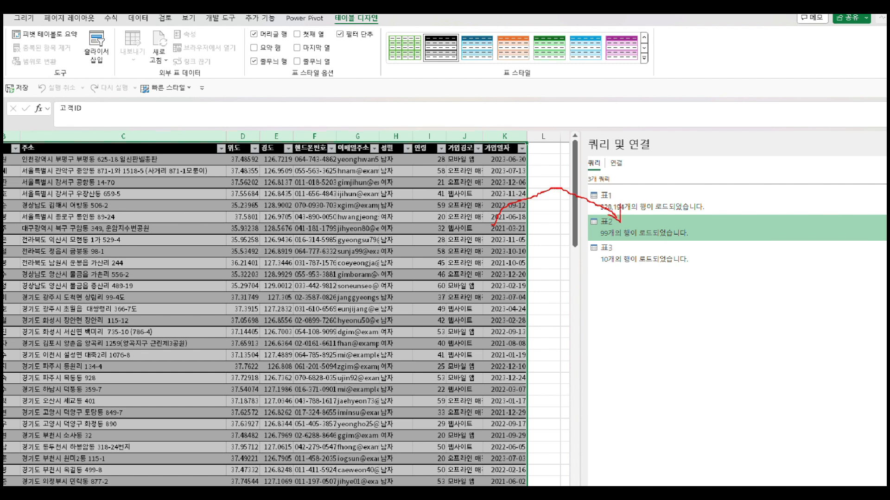
pyautogui.moveTo(687, 223); pyautogui.dragTo(695, 241)
pyautogui.moveTo(713, 230)
pyautogui.mouseDown()
pyautogui.moveTo(351, 369)
pyautogui.moveTo(145, 482)
pyautogui.mouseUp()
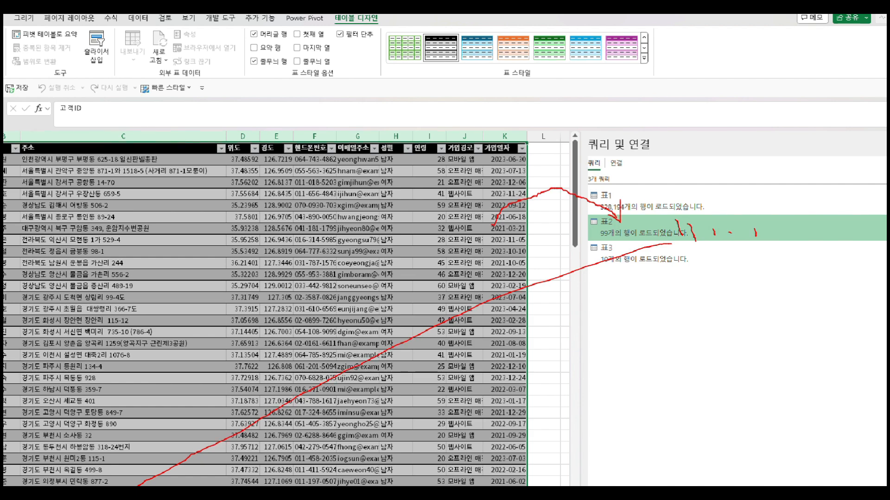
pyautogui.press('Escape')
# - Open the loaded 표2 sheet and examine the split address columns from 주소.1 through 주소.6
pyautogui.click(153, 473)
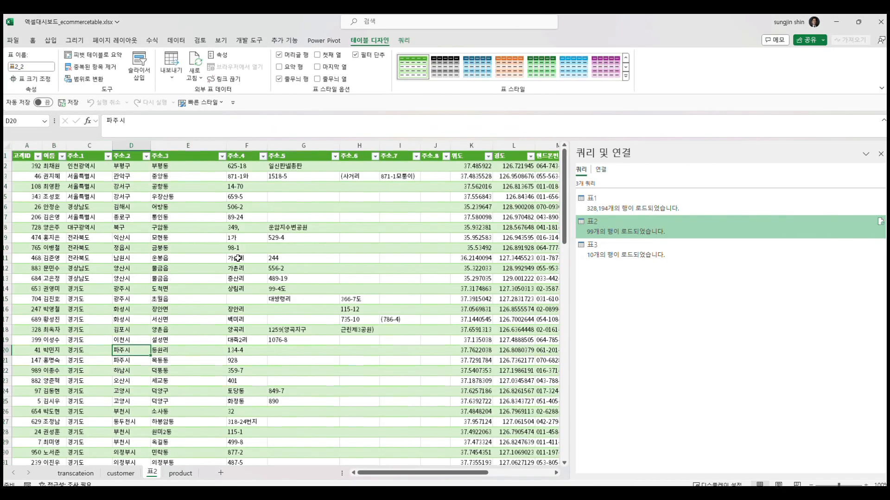
pyautogui.click(190, 146)
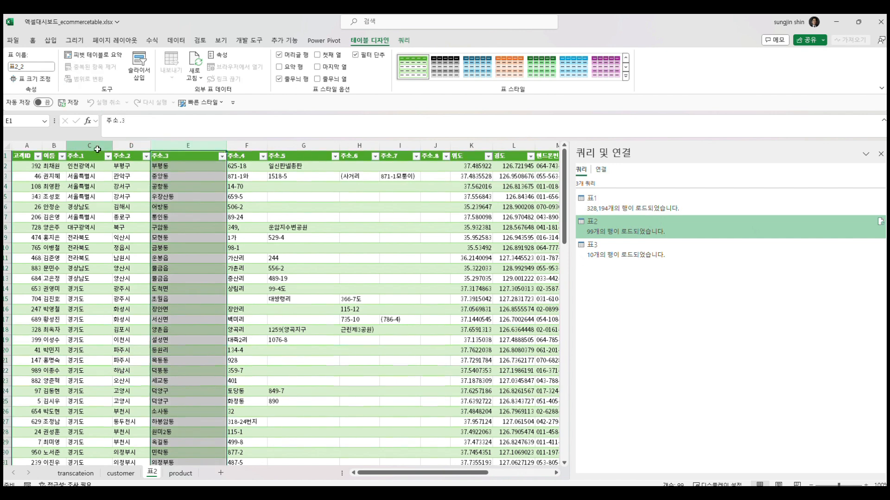
pyautogui.click(89, 146)
pyautogui.click(121, 145)
pyautogui.click(176, 145)
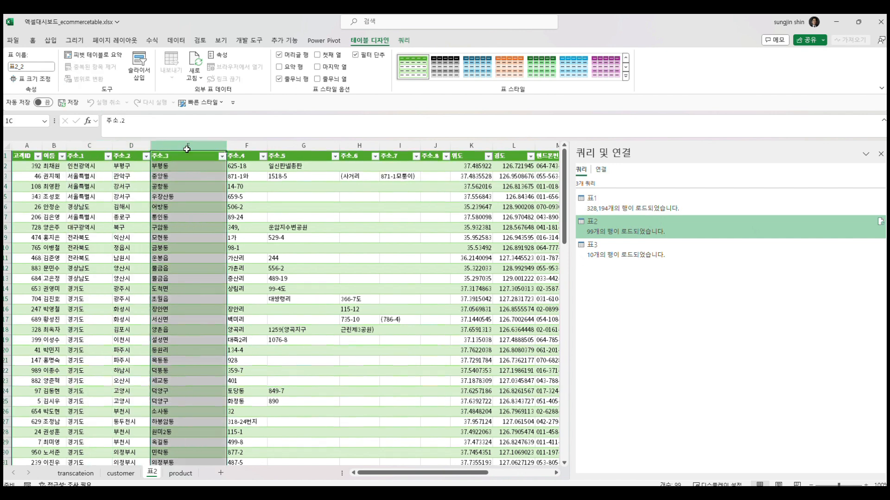
pyautogui.click(247, 145)
pyautogui.click(301, 145)
pyautogui.click(359, 146)
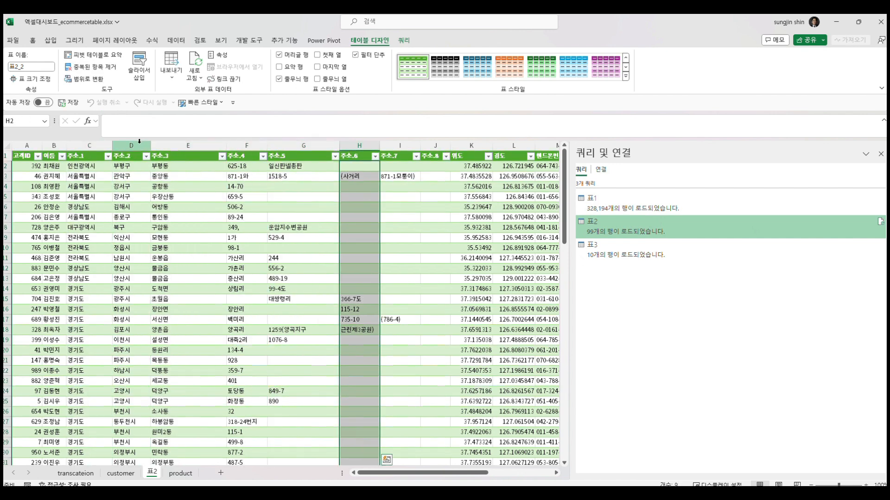
# - Give the 주소.1 to 주소.8 columns on the 표2 sheet one equal width and look over the split address cells
pyautogui.moveTo(103, 145); pyautogui.dragTo(458, 147)
pyautogui.click(168, 238)
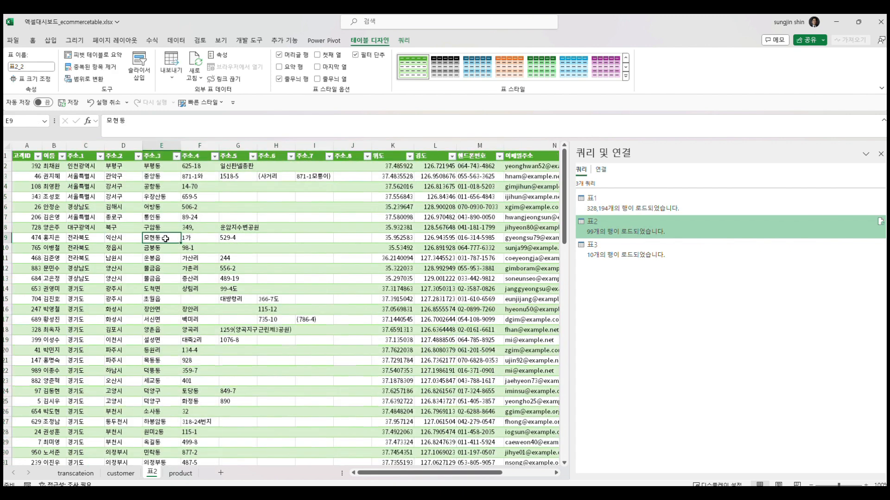
pyautogui.moveTo(81, 172); pyautogui.dragTo(289, 329)
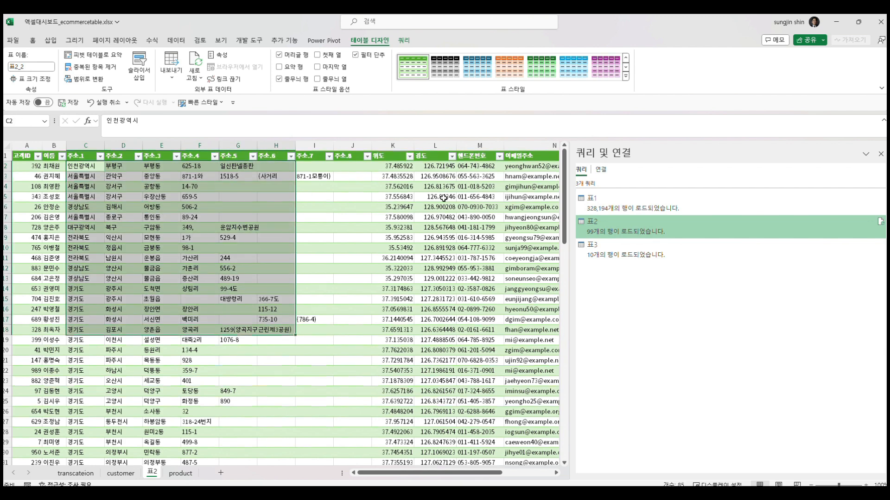
pyautogui.click(166, 343)
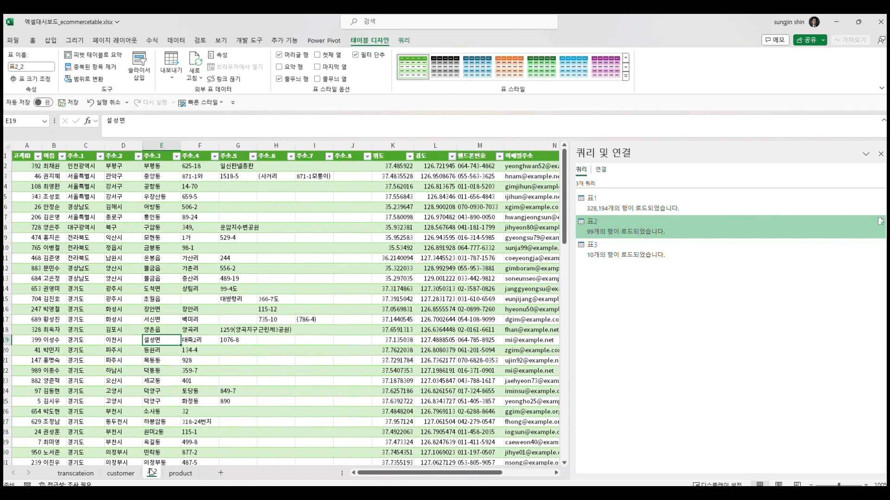
# - Go through the 주소.1 to 주소.7 columns one by one to check how the addresses were split
pyautogui.click(91, 150)
pyautogui.click(123, 151)
pyautogui.click(162, 151)
pyautogui.click(196, 151)
pyautogui.click(235, 151)
pyautogui.click(275, 151)
pyautogui.click(314, 152)
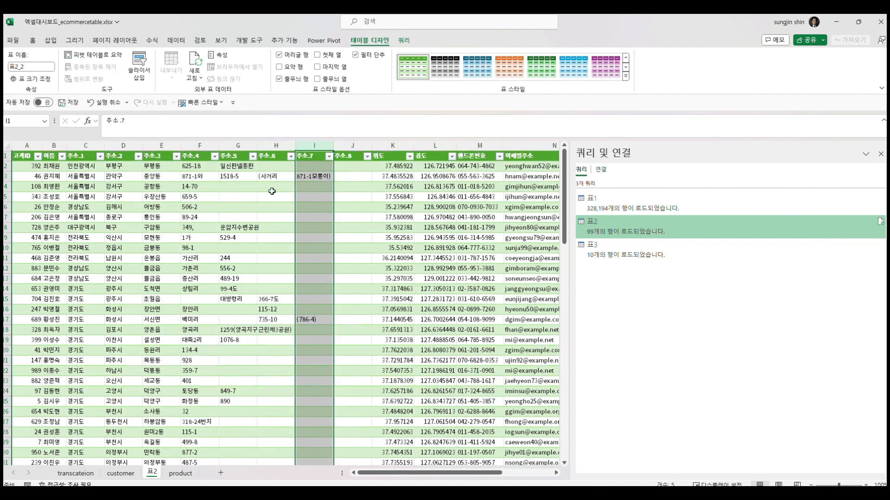
pyautogui.click(235, 251)
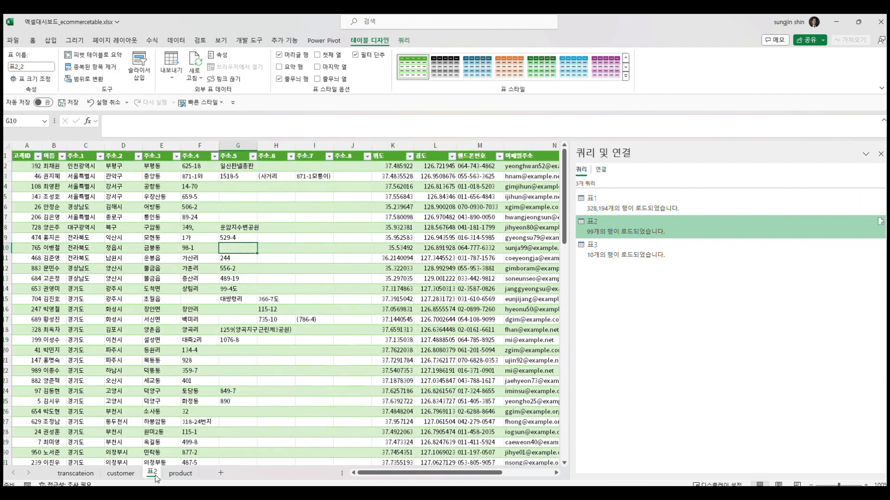
# - Permanently delete the 표2 worksheet and return to the 주소 column on the customer sheet
pyautogui.rightClick(155, 476)
pyautogui.click(183, 351)
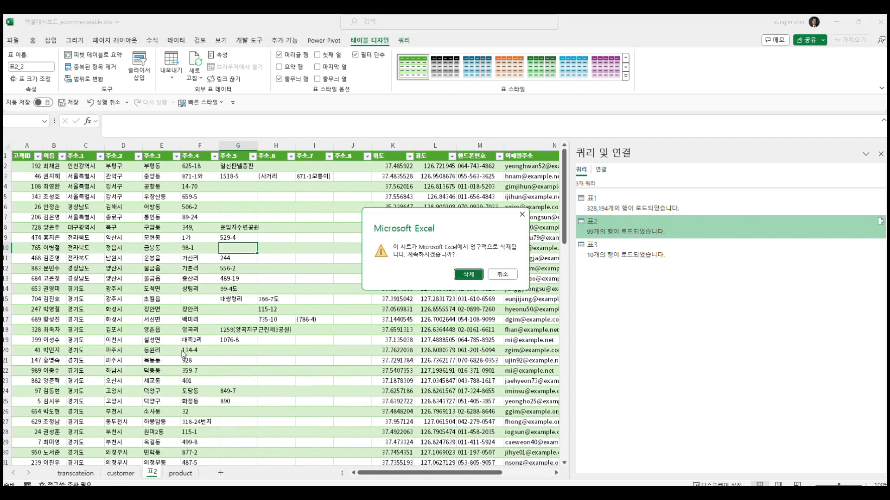
pyautogui.click(459, 273)
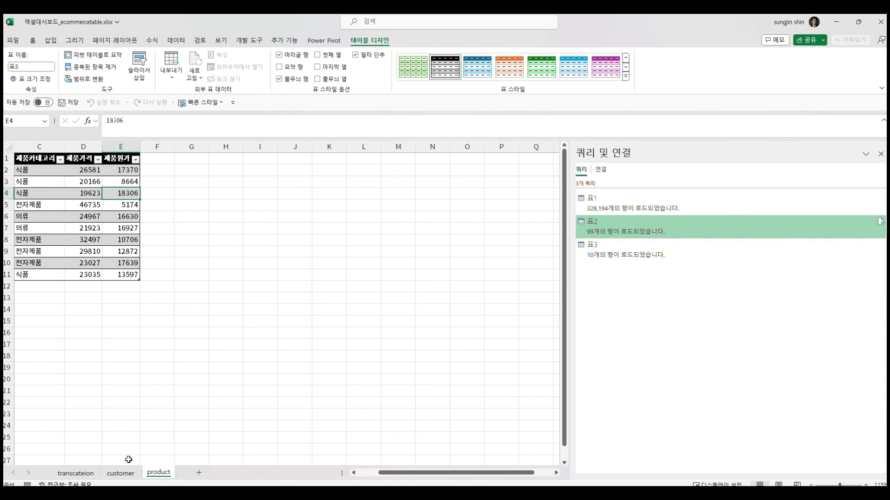
pyautogui.click(126, 475)
pyautogui.click(154, 357)
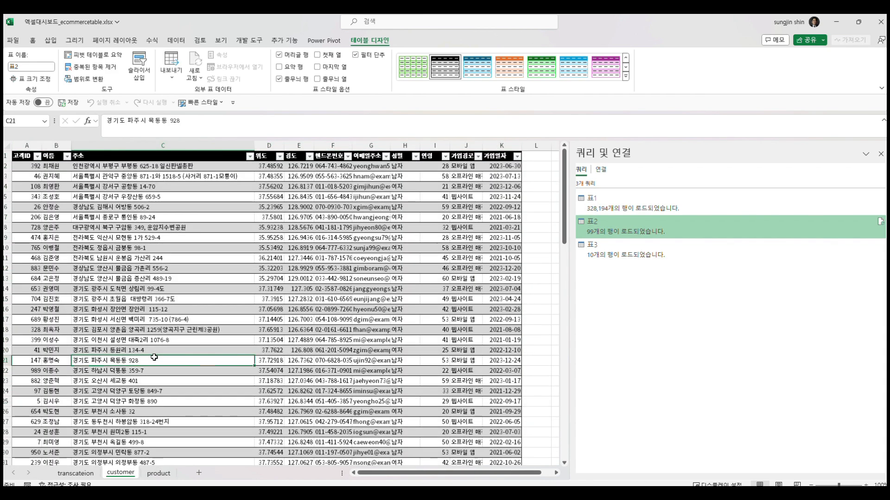
# - Go to the transcateion sheet and jump down column A past the data to the worksheet's last row
pyautogui.click(75, 473)
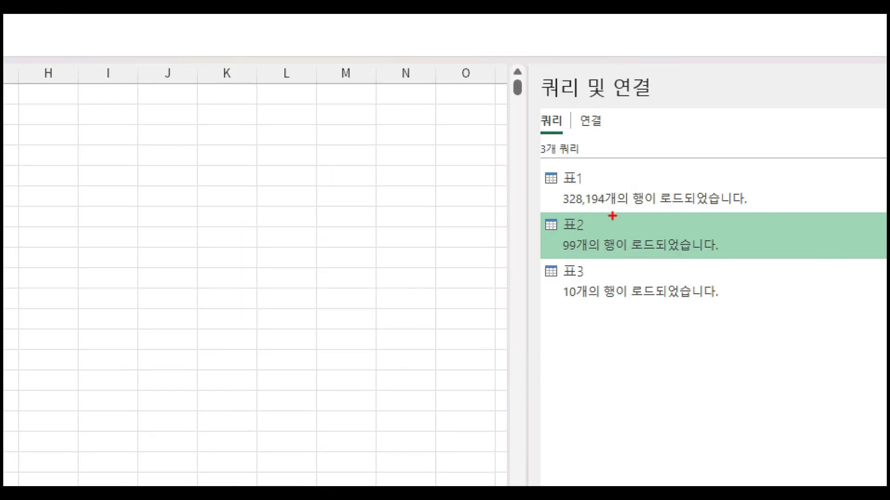
pyautogui.moveTo(612, 215)
pyautogui.mouseDown()
pyautogui.moveTo(538, 195)
pyautogui.moveTo(572, 159)
pyautogui.moveTo(635, 225)
pyautogui.moveTo(612, 214)
pyautogui.mouseUp()
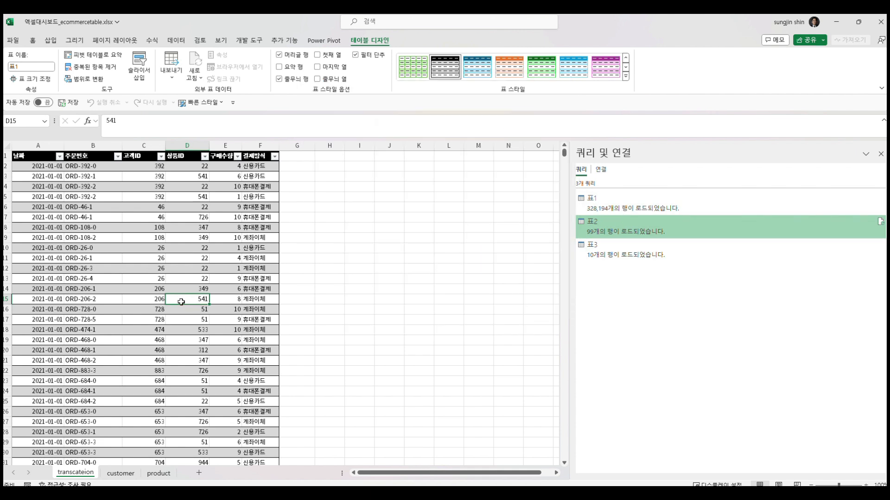
pyautogui.press('Left')
pyautogui.press('Left')
pyautogui.press('Left')
pyautogui.hotkey('ctrl', 'Down')
pyautogui.hotkey('ctrl', 'Down')
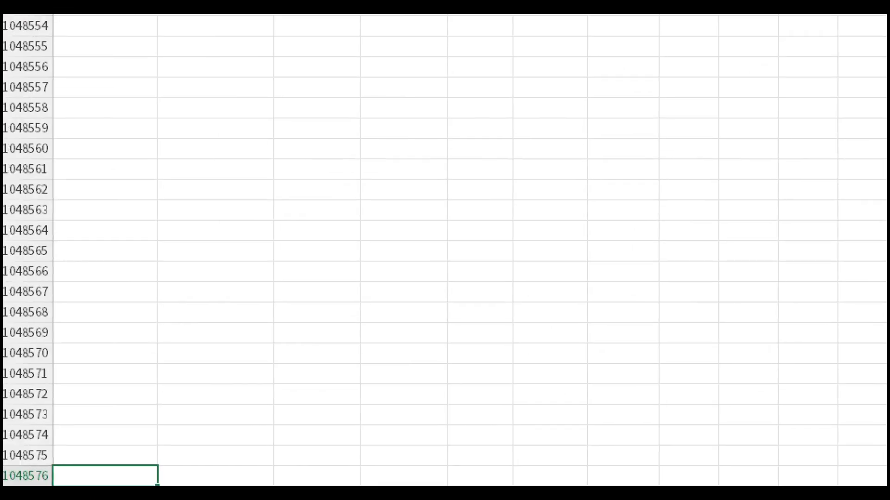
pyautogui.click(25, 397)
pyautogui.moveTo(53, 448)
pyautogui.mouseDown()
pyautogui.moveTo(83, 420)
pyautogui.moveTo(76, 449)
pyautogui.mouseUp()
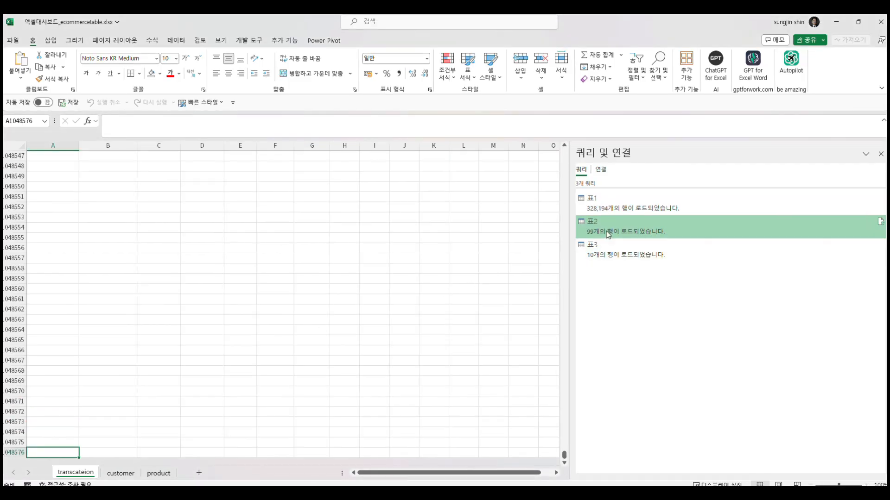
# - Reload the 표2 query as a connection only, with its data added to the data model
pyautogui.moveTo(609, 234)
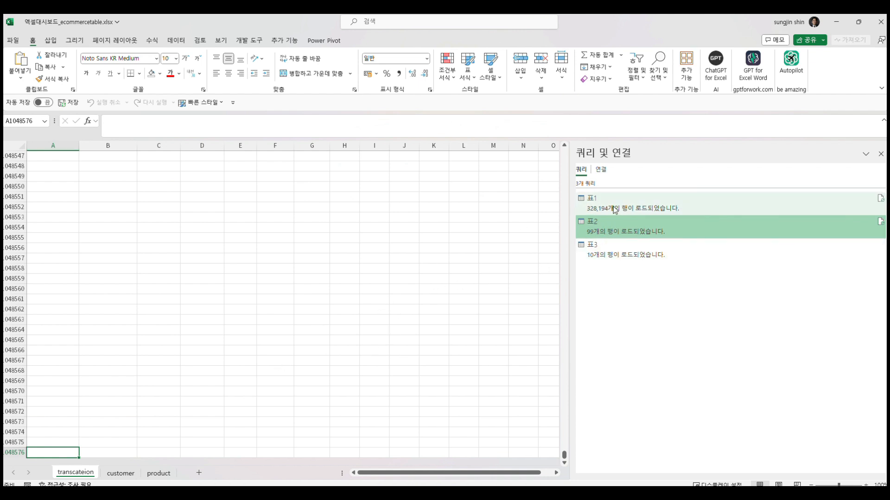
pyautogui.click(614, 245)
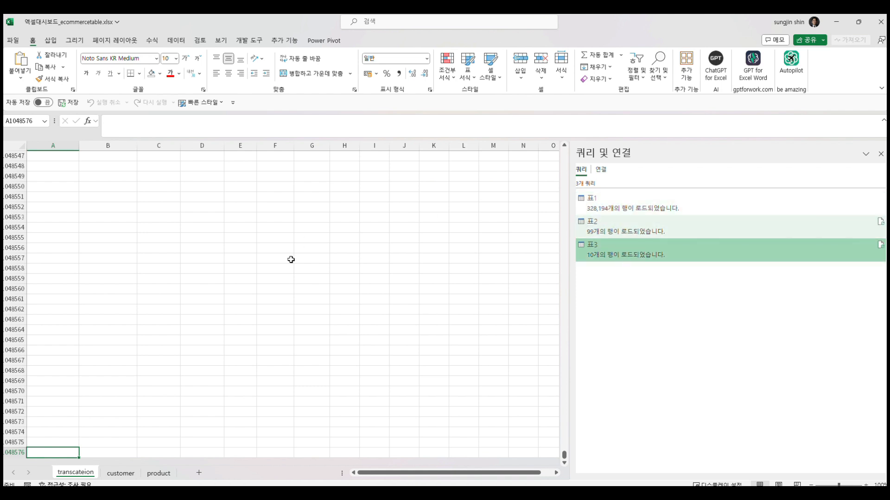
pyautogui.rightClick(615, 230)
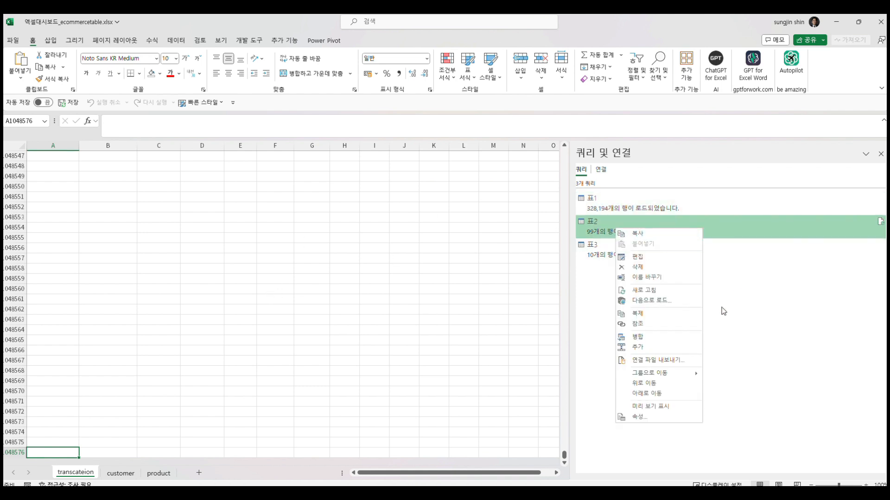
pyautogui.click(650, 301)
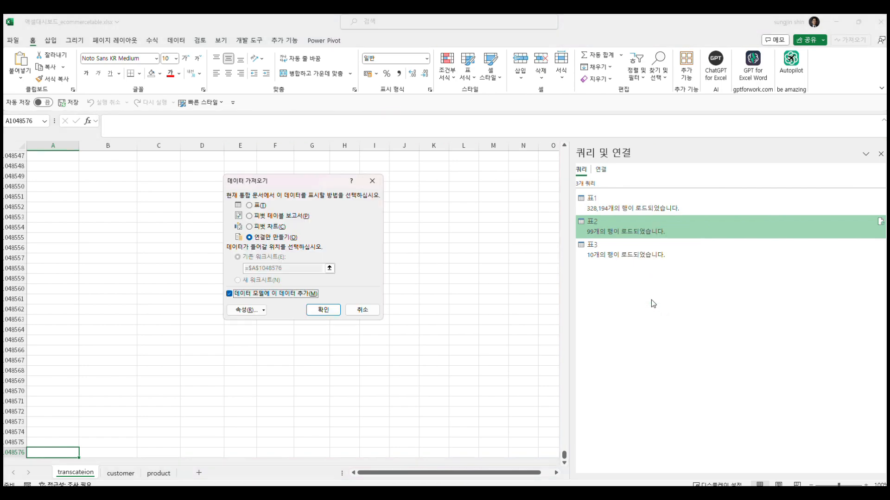
pyautogui.hotkey('ctrl', '1')
pyautogui.click(254, 321)
pyautogui.moveTo(260, 282)
pyautogui.mouseDown()
pyautogui.moveTo(236, 282)
pyautogui.moveTo(183, 254)
pyautogui.moveTo(364, 231)
pyautogui.moveTo(264, 279)
pyautogui.mouseUp()
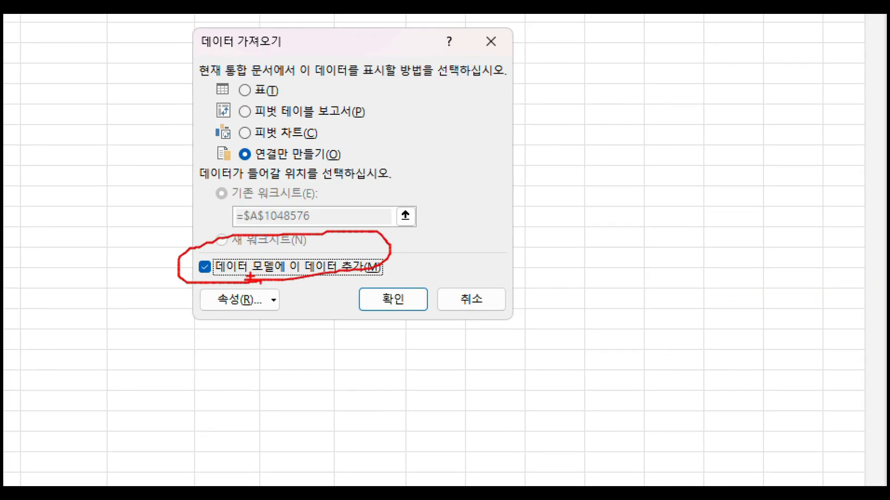
pyautogui.moveTo(298, 147)
pyautogui.mouseDown()
pyautogui.moveTo(203, 159)
pyautogui.moveTo(292, 148)
pyautogui.mouseUp()
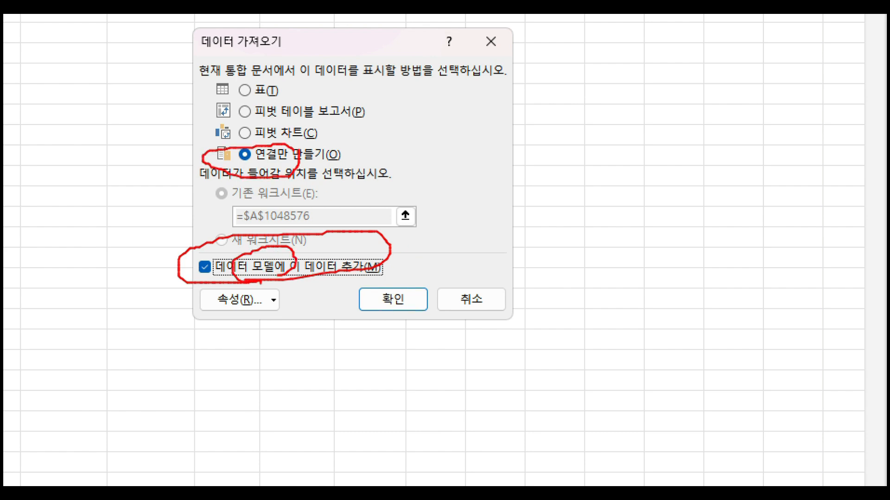
pyautogui.press('Escape')
pyautogui.click(323, 310)
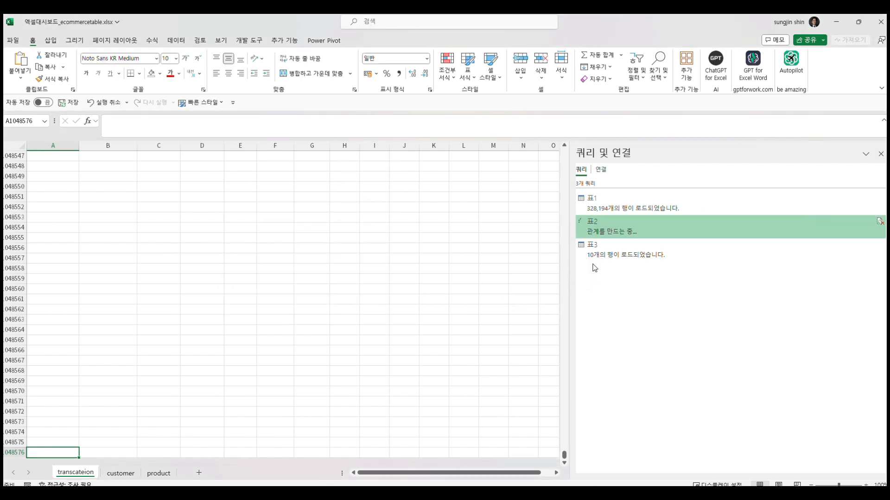
# - Open the workbook's data model in the Power Pivot window
pyautogui.click(176, 41)
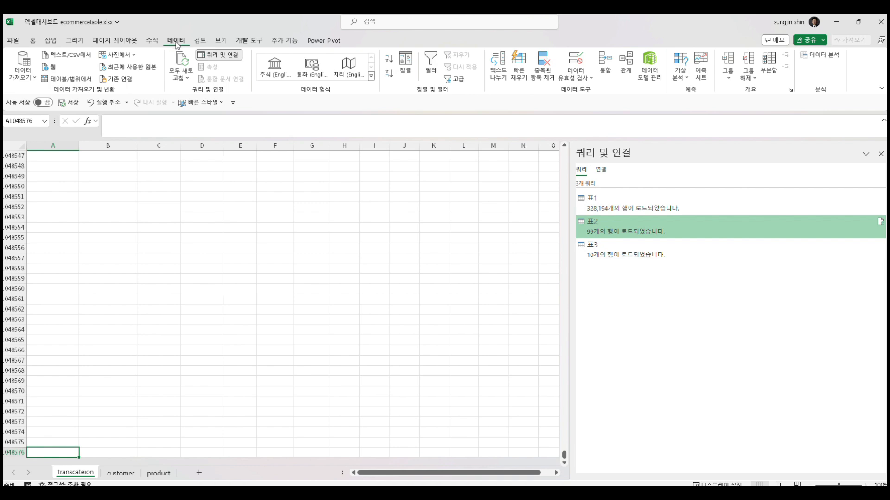
pyautogui.hotkey('ctrl', '1')
pyautogui.click(647, 79)
pyautogui.moveTo(668, 92)
pyautogui.mouseDown()
pyautogui.moveTo(644, 103)
pyautogui.moveTo(593, 15)
pyautogui.moveTo(628, 107)
pyautogui.moveTo(583, 16)
pyautogui.moveTo(587, 110)
pyautogui.mouseUp()
pyautogui.press('Escape')
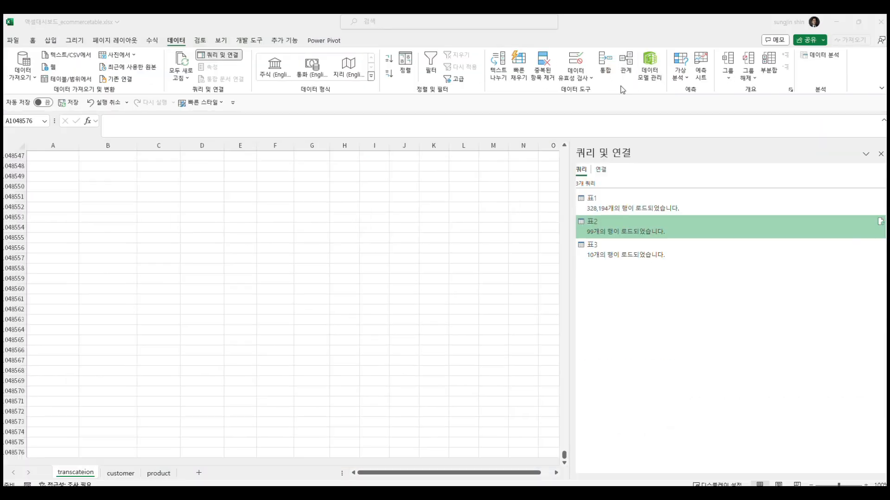
pyautogui.click(653, 63)
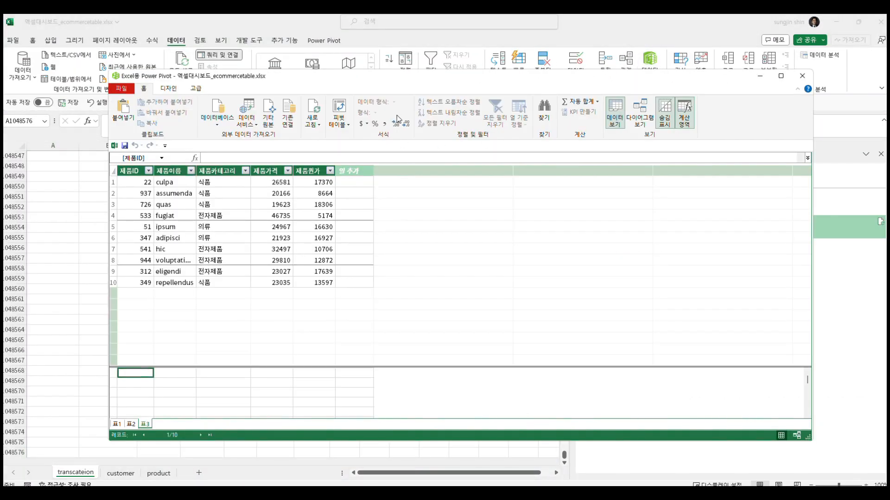
# - Review the 표1, 표2 and 표3 tables in the data model, and close the Power Pivot window
pyautogui.moveTo(427, 76); pyautogui.dragTo(495, 211)
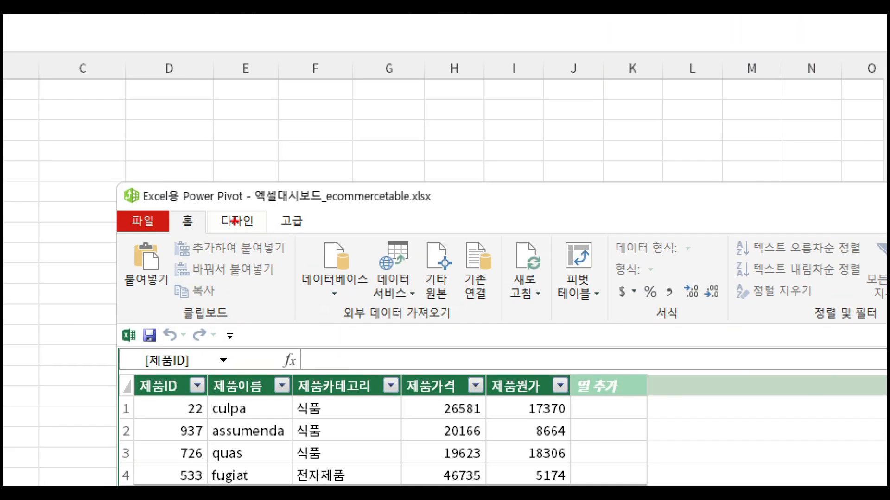
pyautogui.moveTo(233, 214)
pyautogui.mouseDown()
pyautogui.moveTo(176, 219)
pyautogui.moveTo(223, 162)
pyautogui.moveTo(264, 185)
pyautogui.mouseUp()
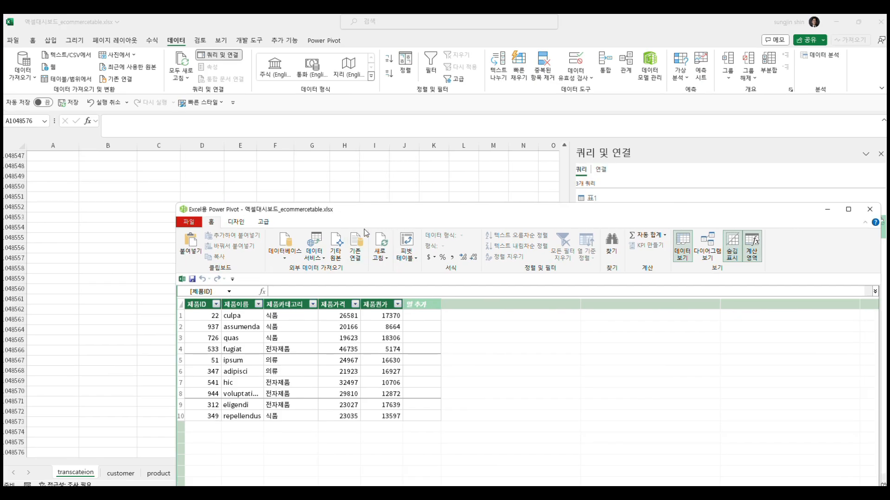
pyautogui.moveTo(383, 214); pyautogui.dragTo(338, 101)
pyautogui.click(138, 444)
pyautogui.click(152, 443)
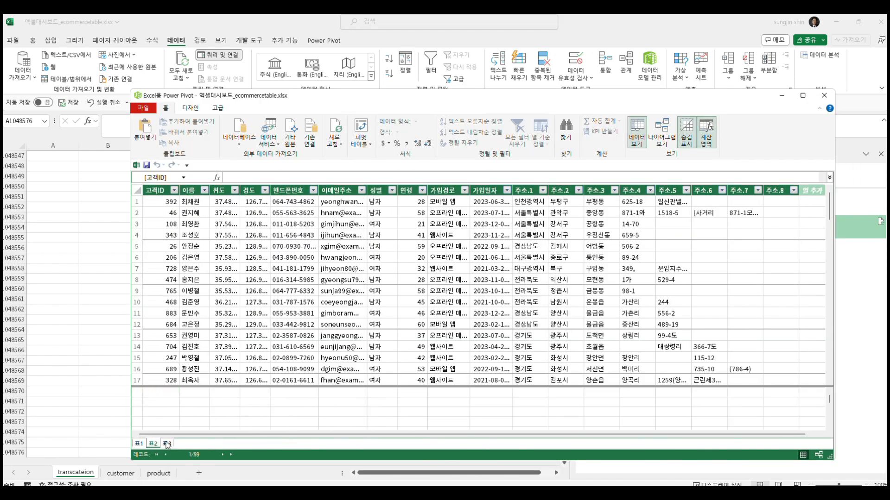
pyautogui.click(167, 443)
pyautogui.click(138, 443)
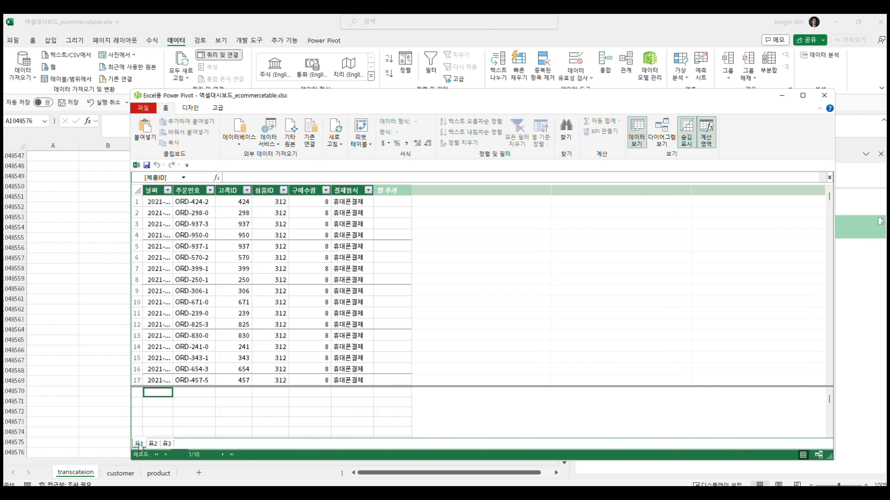
pyautogui.click(153, 443)
pyautogui.click(167, 443)
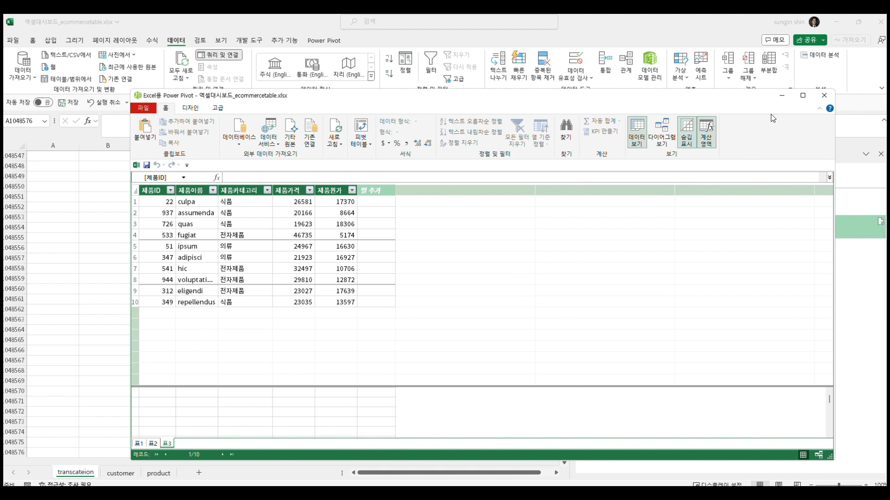
pyautogui.click(824, 96)
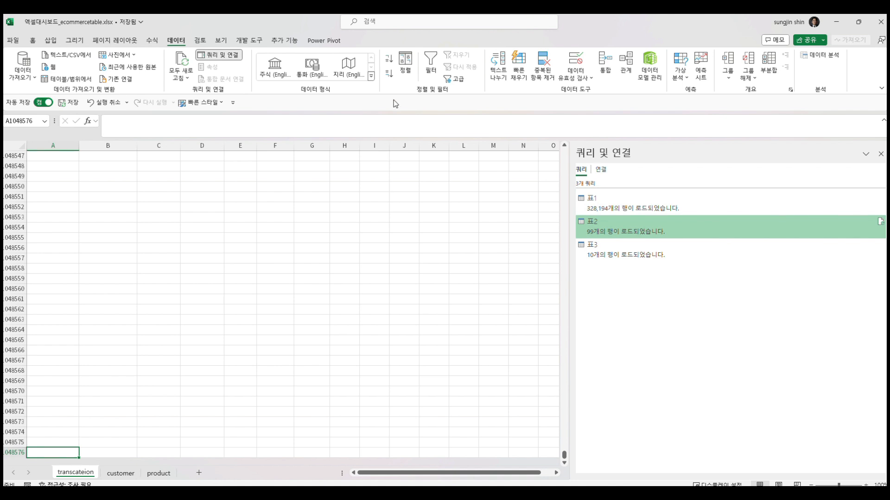
pyautogui.click(416, 32)
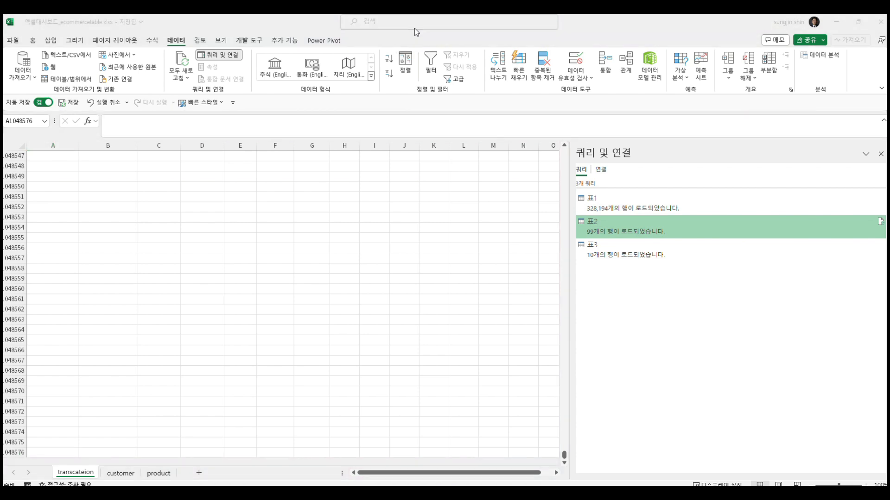